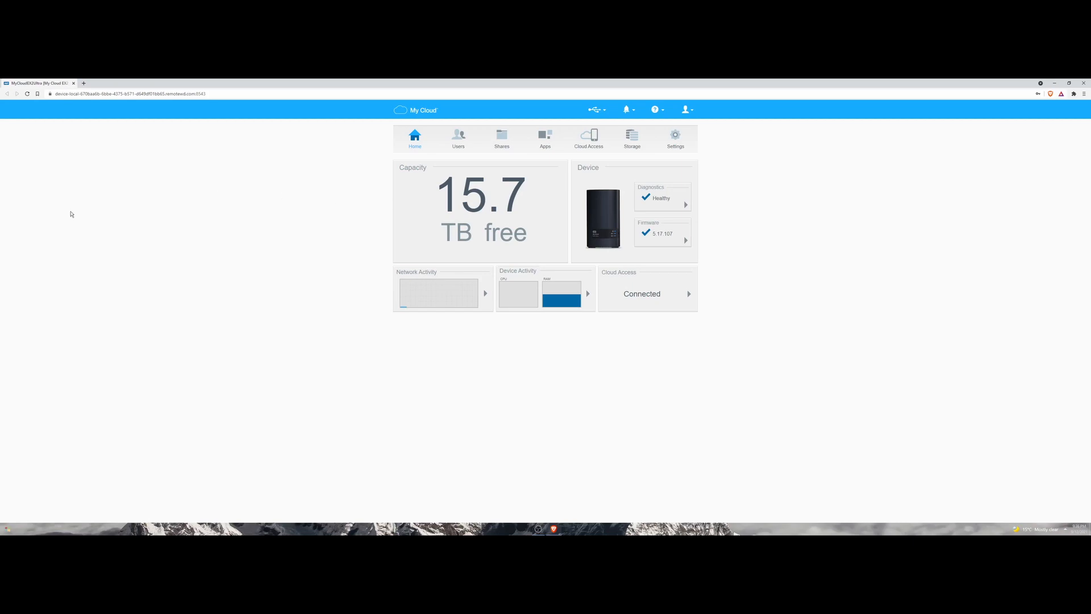
Open File Explorer at This PC and position its window beside the My Cloud dashboard.
{"action": "left_click", "coordinate": [8, 529]}
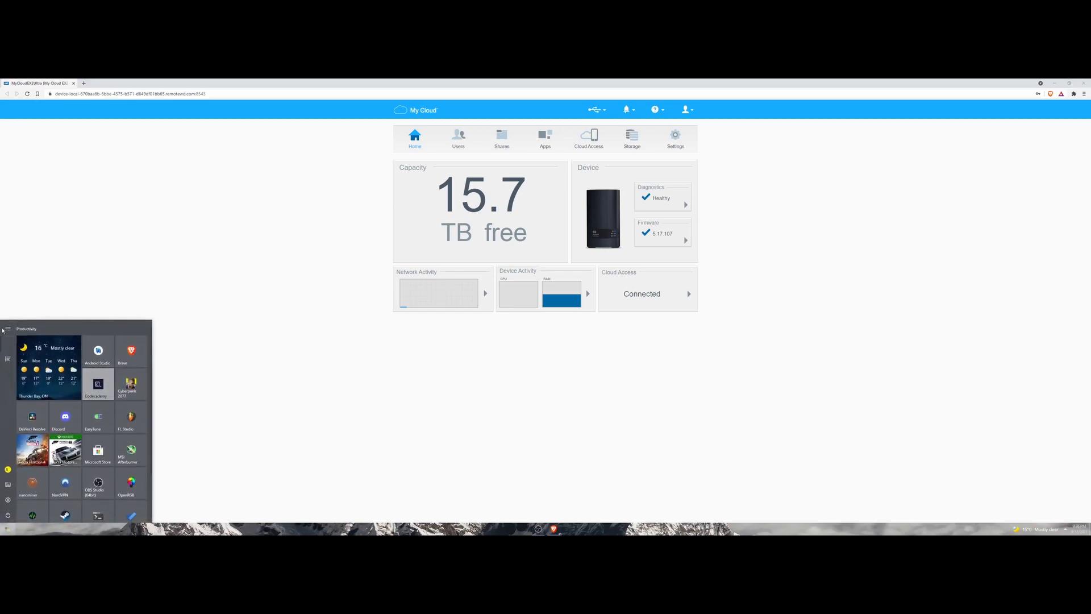
{"action": "left_click", "coordinate": [10, 485]}
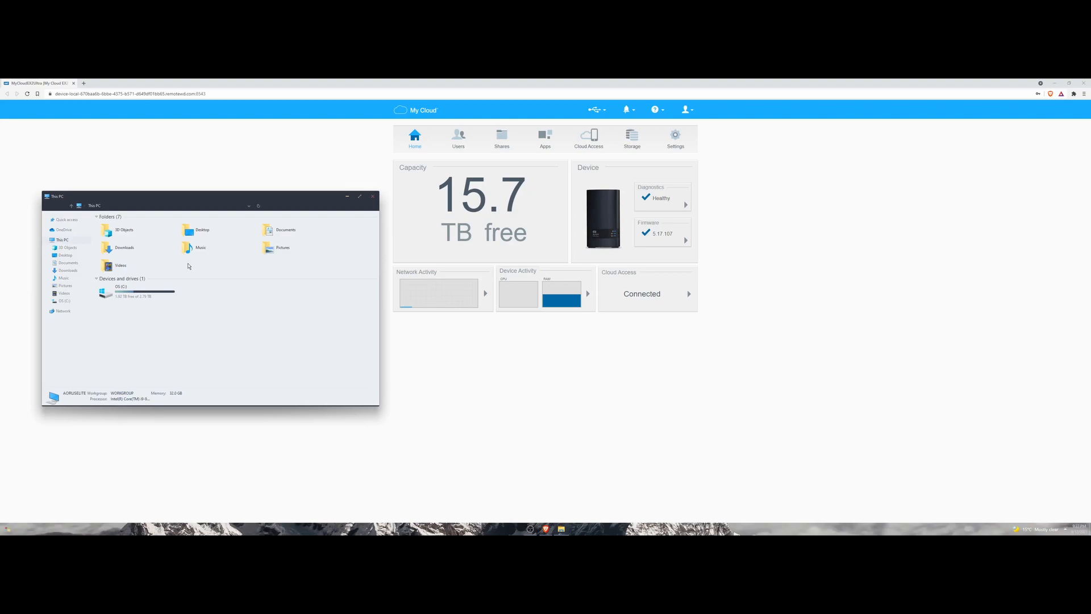
{"action": "left_click_drag", "start_coordinate": [603, 272], "coordinate": [709, 263]}
{"action": "left_click", "coordinate": [709, 263]}
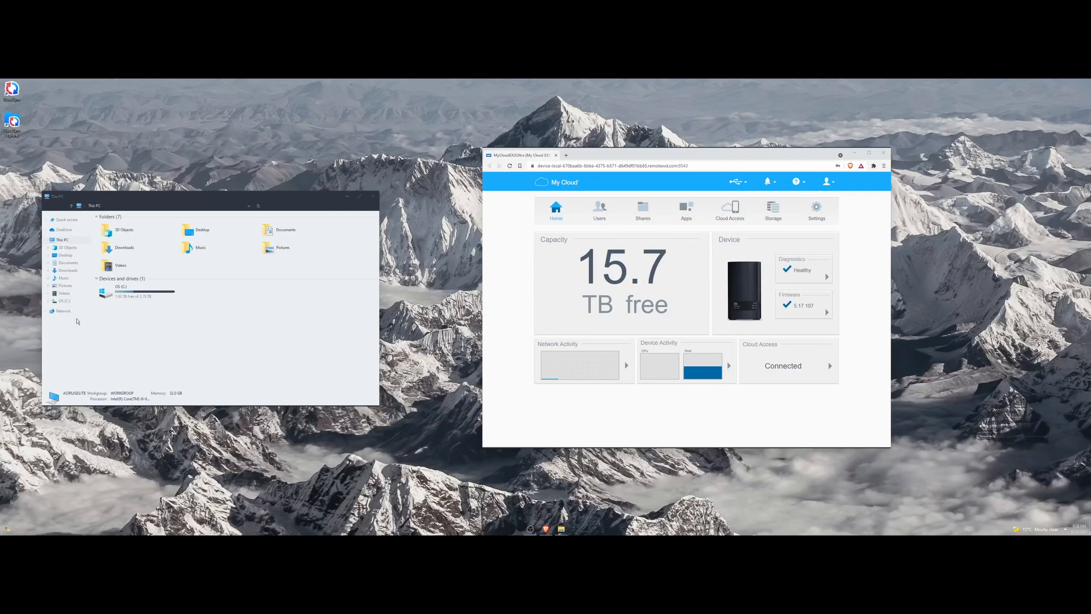
{"action": "left_click_drag", "start_coordinate": [281, 199], "coordinate": [379, 157]}
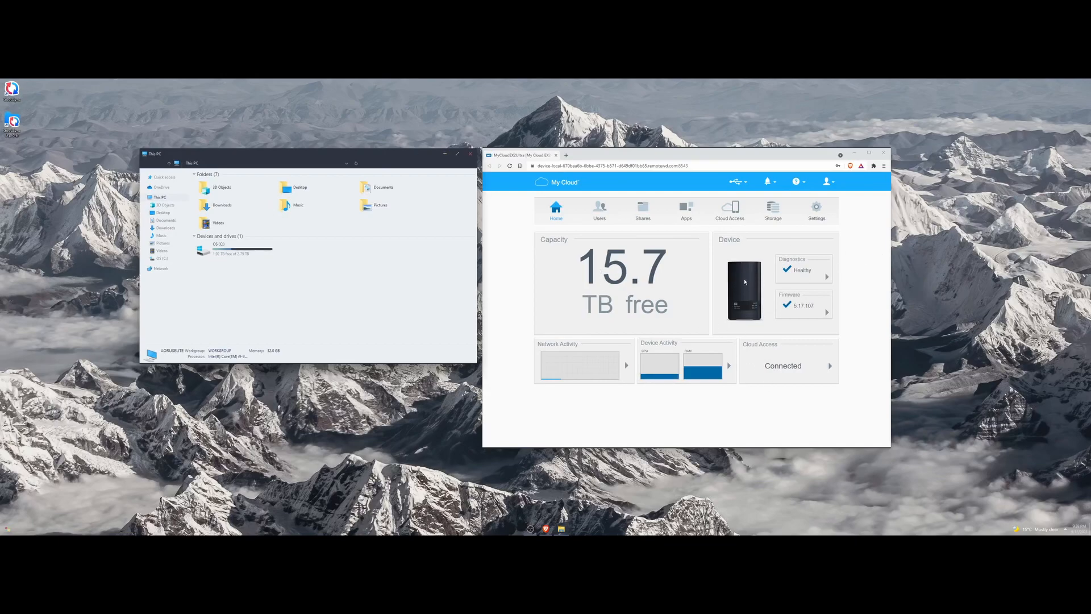
{"action": "left_click_drag", "start_coordinate": [571, 270], "coordinate": [677, 287]}
{"action": "left_click", "coordinate": [693, 310]}
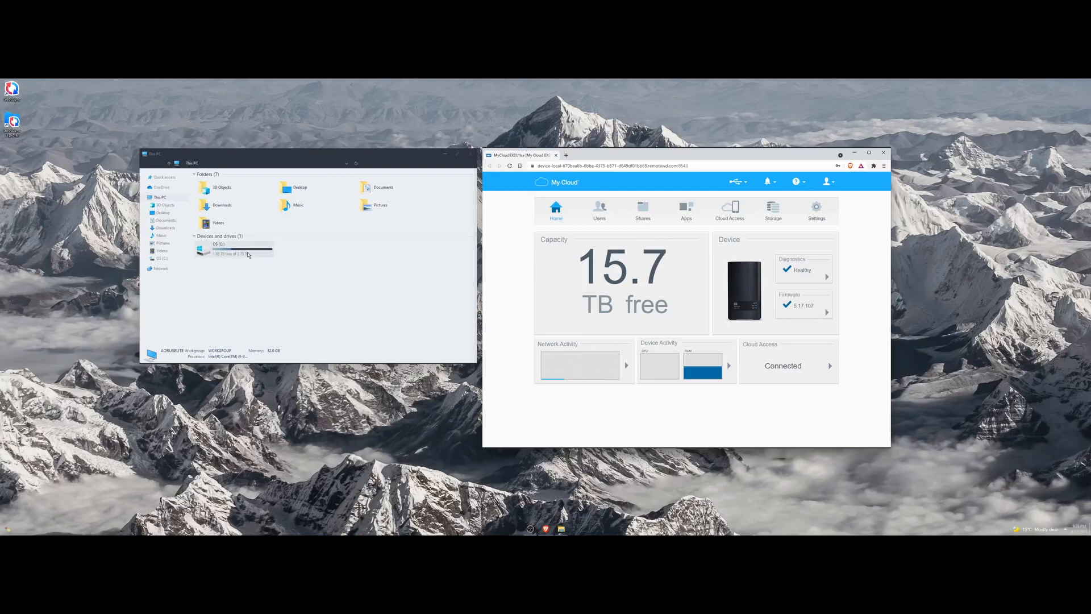
{"action": "left_click_drag", "start_coordinate": [577, 265], "coordinate": [665, 269]}
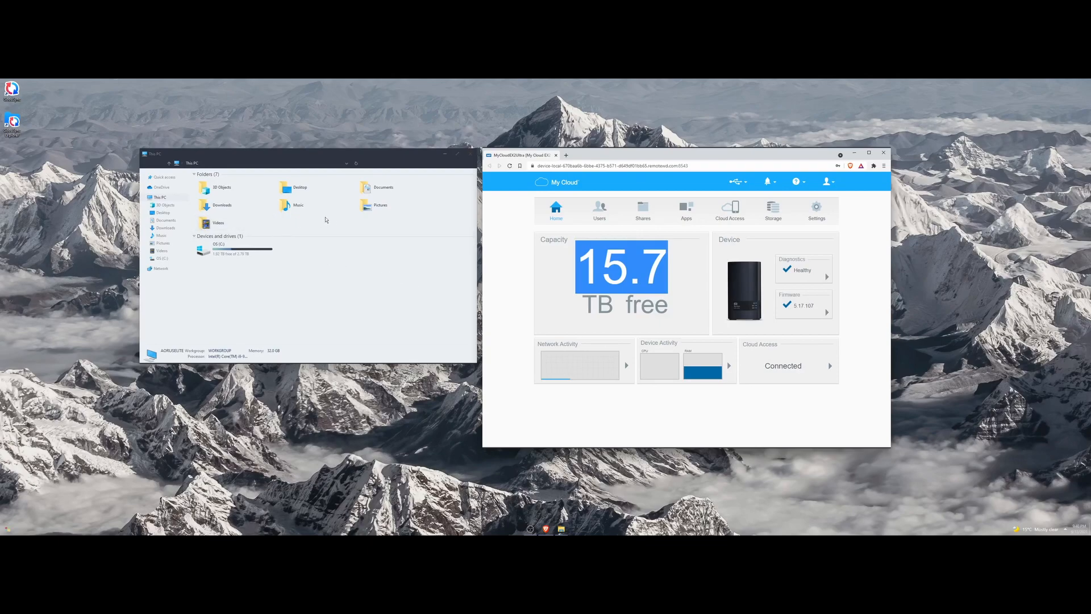
Check the dashboard's 15.7 TB free capacity, then go to the Shares page listing Public.
{"action": "left_click", "coordinate": [300, 224]}
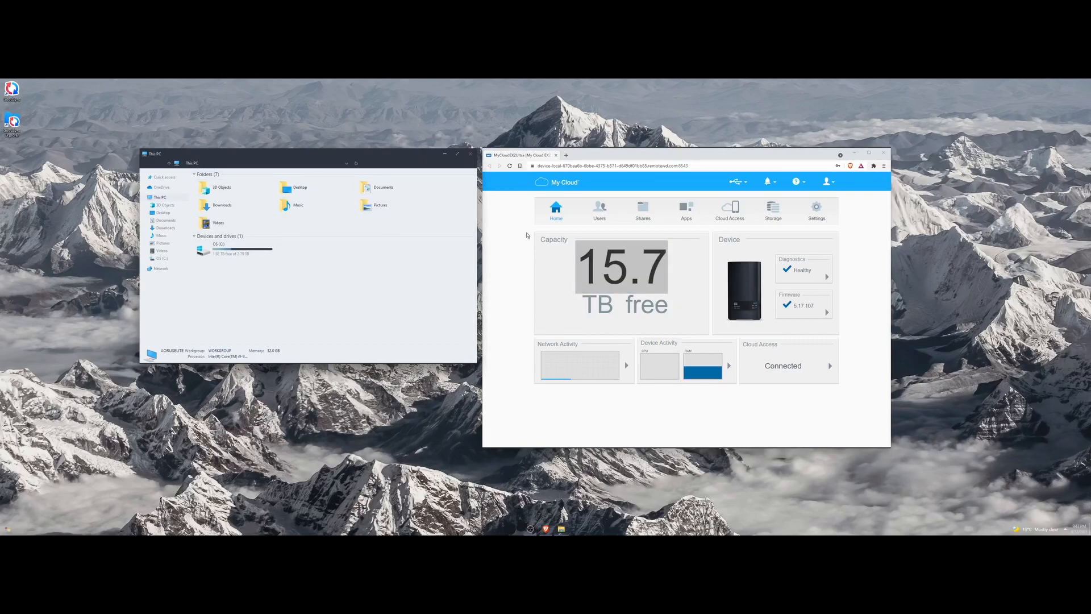
{"action": "left_click", "coordinate": [579, 262]}
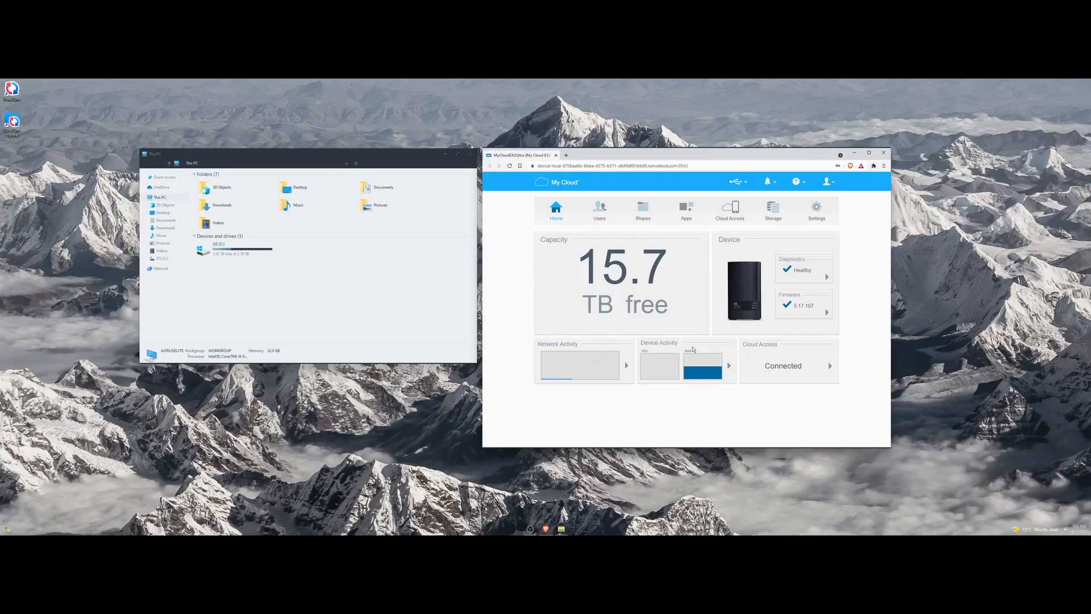
{"action": "mouse_move", "coordinate": [694, 367]}
{"action": "left_click_drag", "start_coordinate": [584, 260], "coordinate": [678, 274]}
{"action": "left_click", "coordinate": [678, 274]}
{"action": "left_click_drag", "start_coordinate": [582, 258], "coordinate": [685, 310]}
{"action": "left_click", "coordinate": [684, 310]}
{"action": "left_click_drag", "start_coordinate": [584, 259], "coordinate": [685, 313]}
{"action": "left_click", "coordinate": [685, 312]}
{"action": "left_click", "coordinate": [643, 209]}
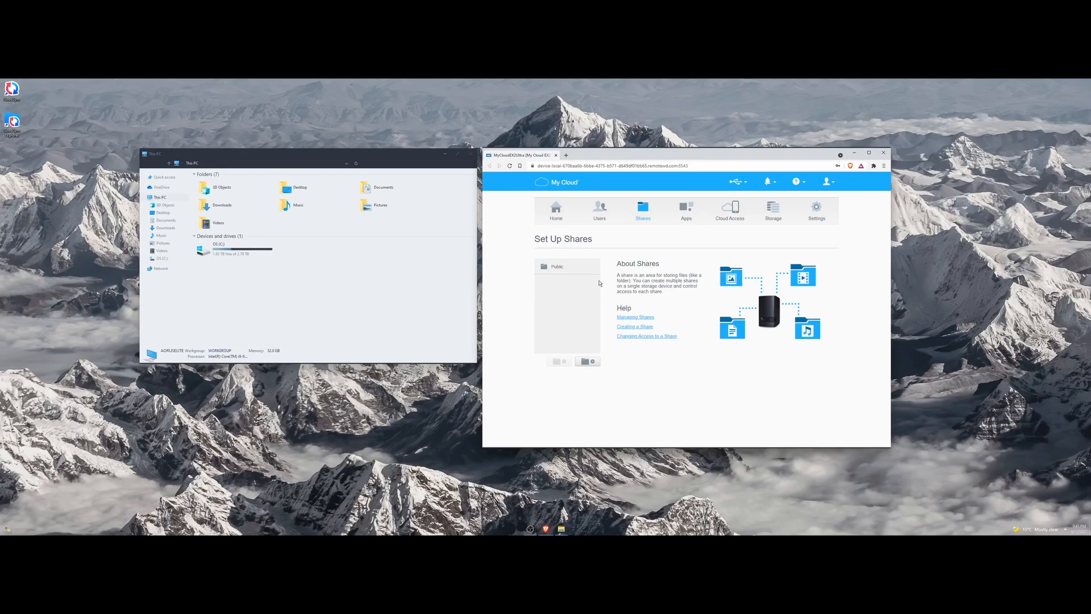
Scroll through the General settings, including Mac Backups, then go back to Home.
{"action": "left_click", "coordinate": [827, 207]}
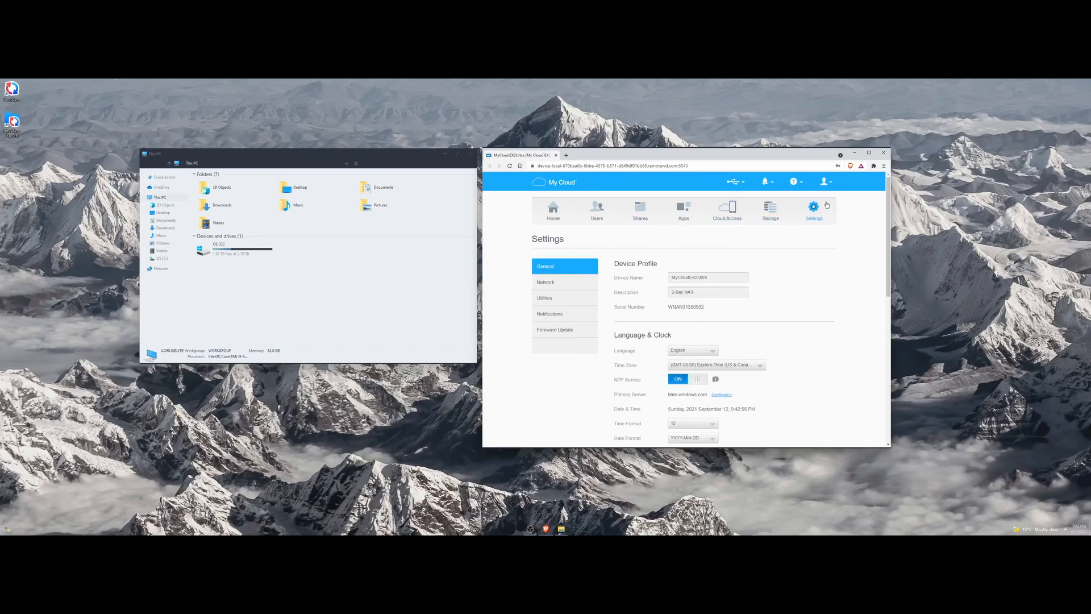
{"action": "scroll", "coordinate": [689, 267], "scroll_direction": "down", "scroll_amount": 10}
{"action": "left_click_drag", "start_coordinate": [615, 236], "coordinate": [663, 237]}
{"action": "left_click", "coordinate": [664, 238]}
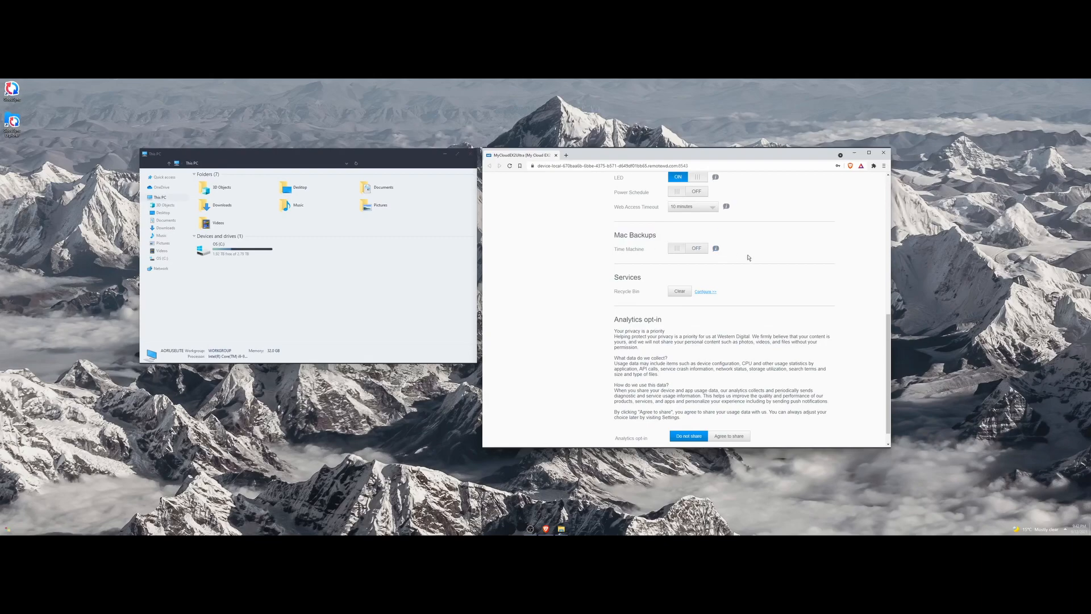
{"action": "scroll", "coordinate": [817, 293], "scroll_direction": "up", "scroll_amount": 10}
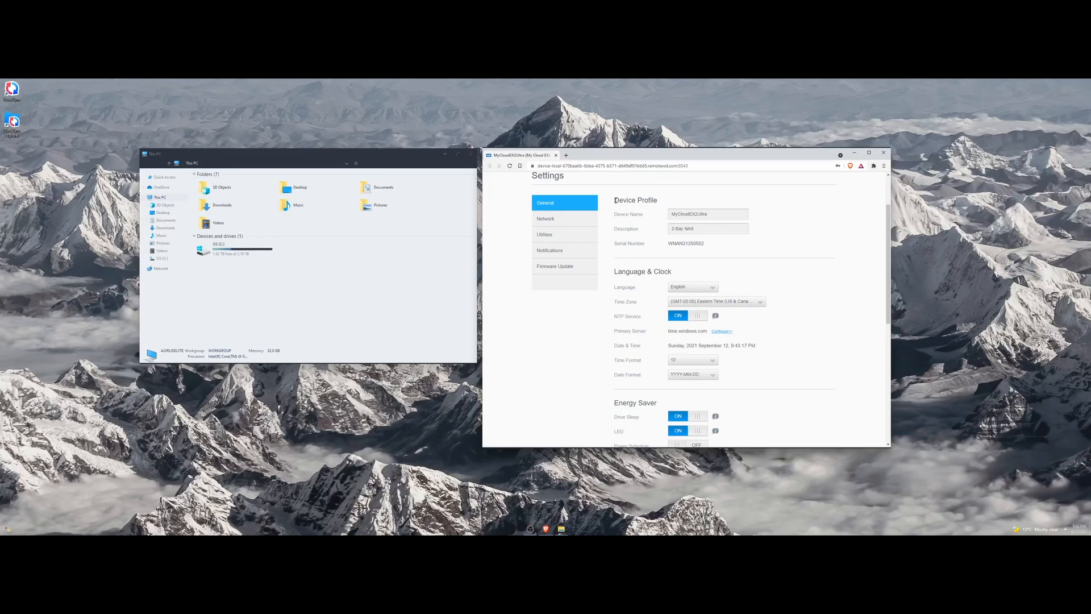
{"action": "scroll", "coordinate": [762, 321], "scroll_direction": "up", "scroll_amount": 2}
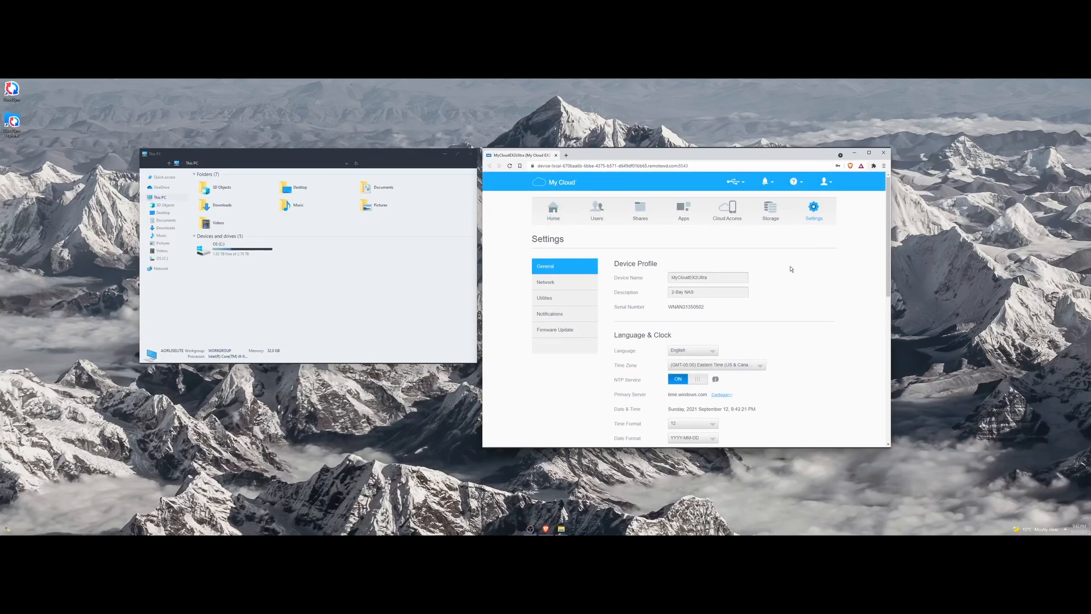
{"action": "left_click", "coordinate": [553, 210]}
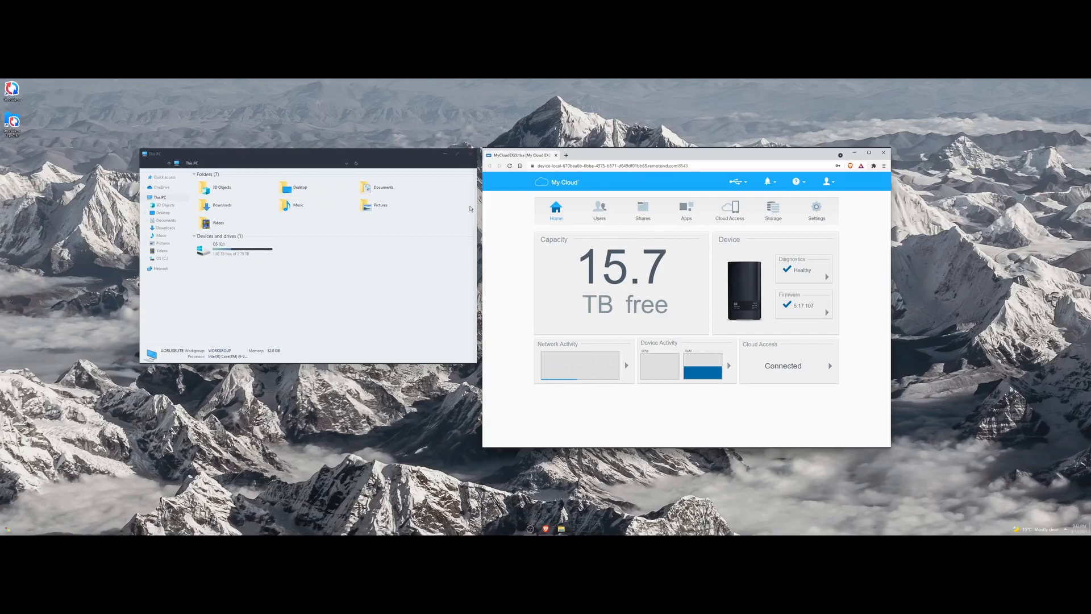
{"action": "left_click", "coordinate": [471, 155]}
{"action": "left_click", "coordinate": [211, 410]}
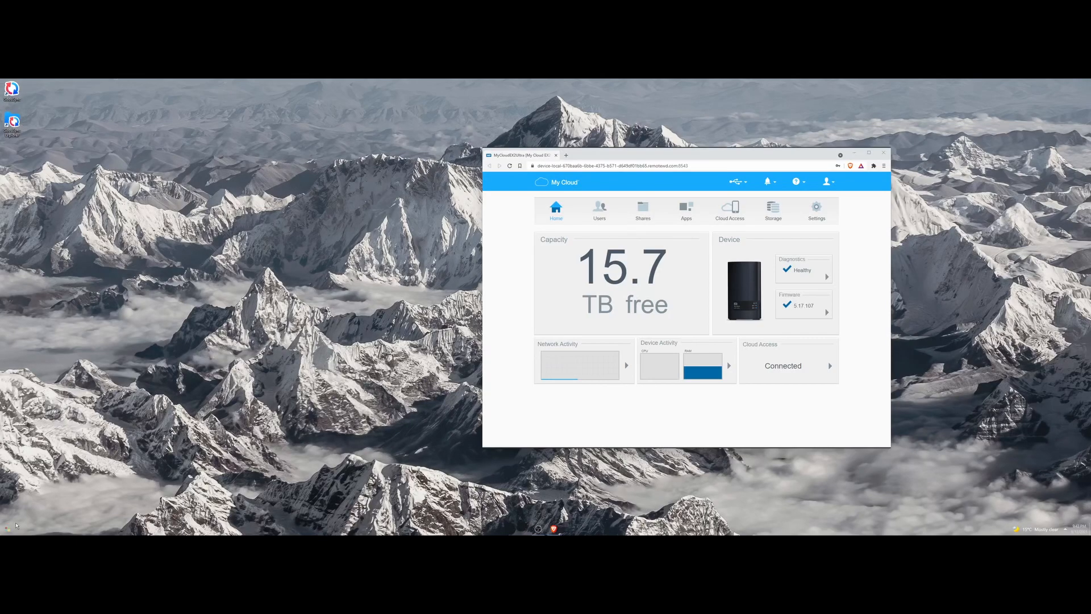
{"action": "left_click", "coordinate": [8, 529]}
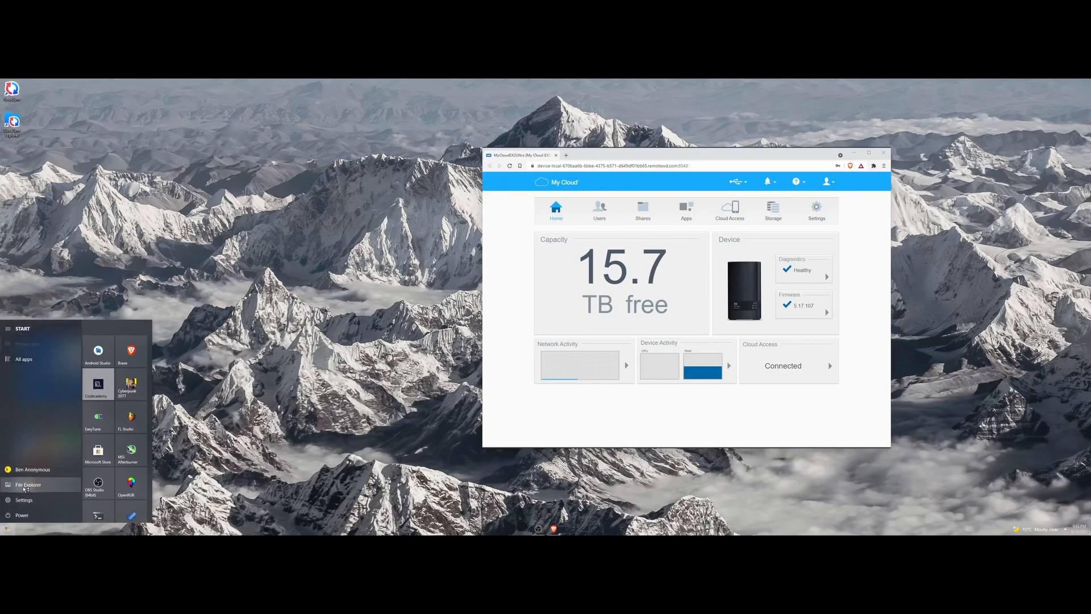
{"action": "left_click", "coordinate": [24, 486]}
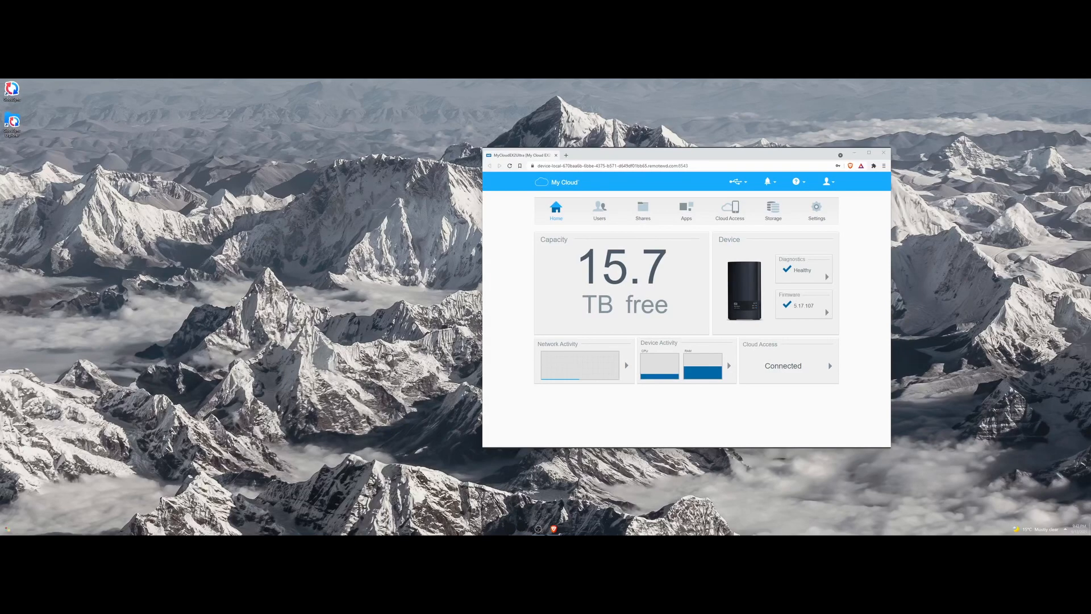
{"action": "key", "text": "super+e"}
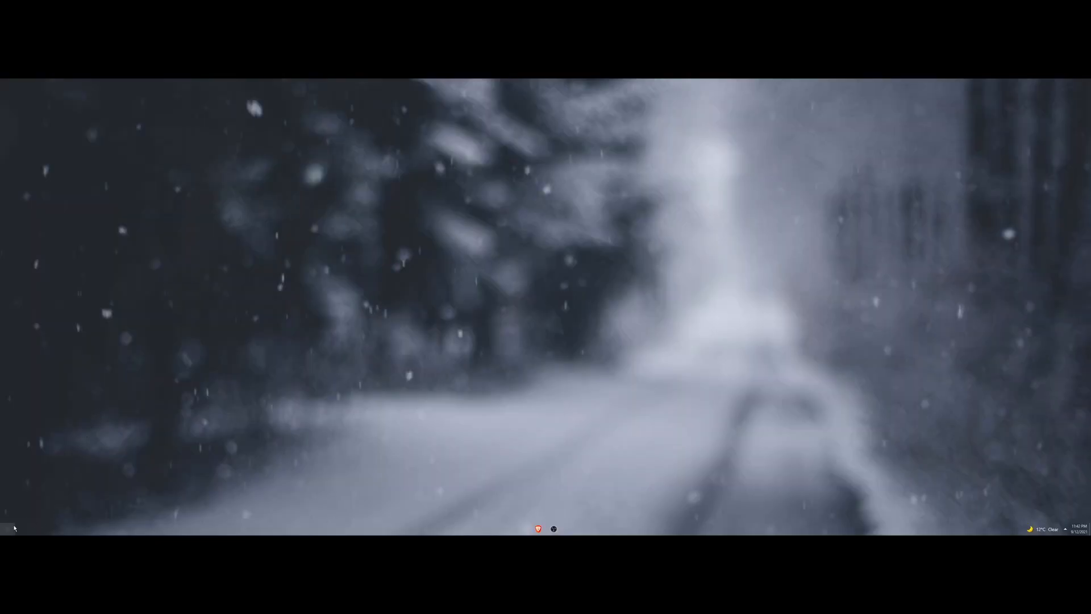
{"action": "left_click", "coordinate": [14, 528]}
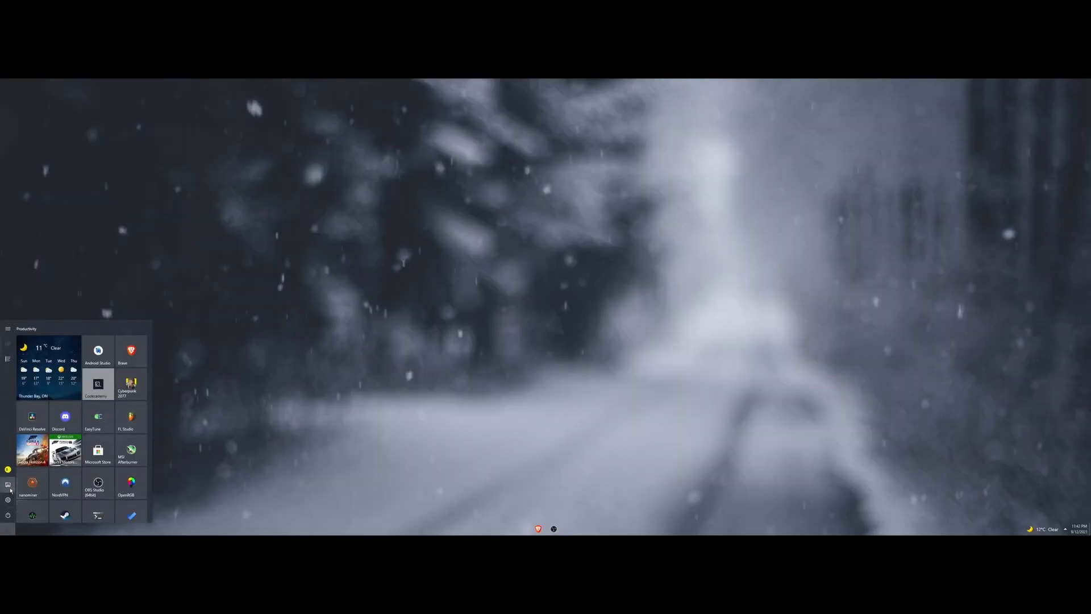
{"action": "left_click", "coordinate": [73, 395]}
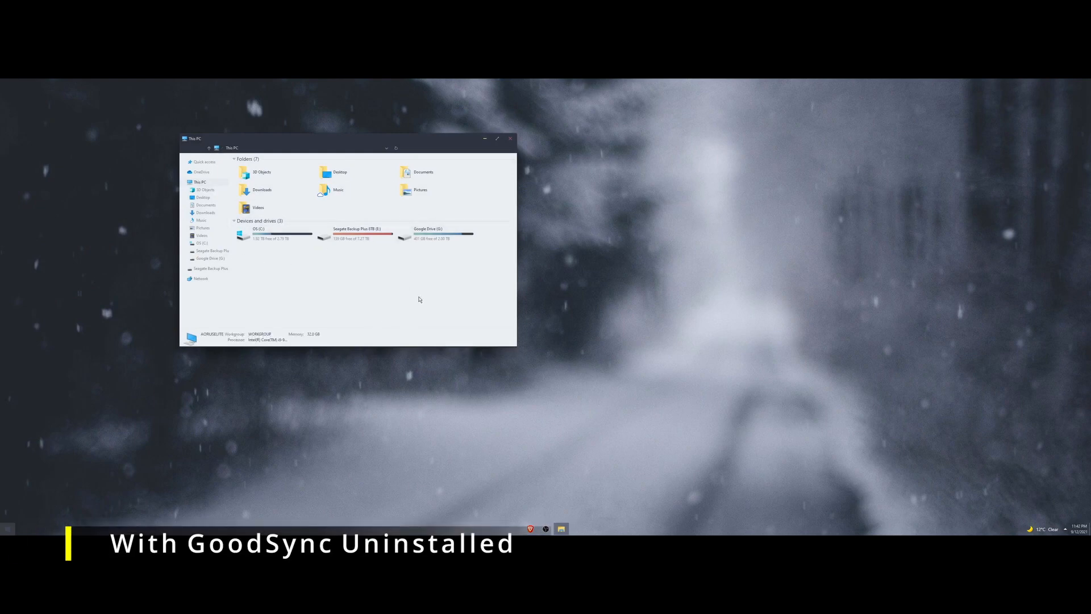
{"action": "key", "text": "alt+F4"}
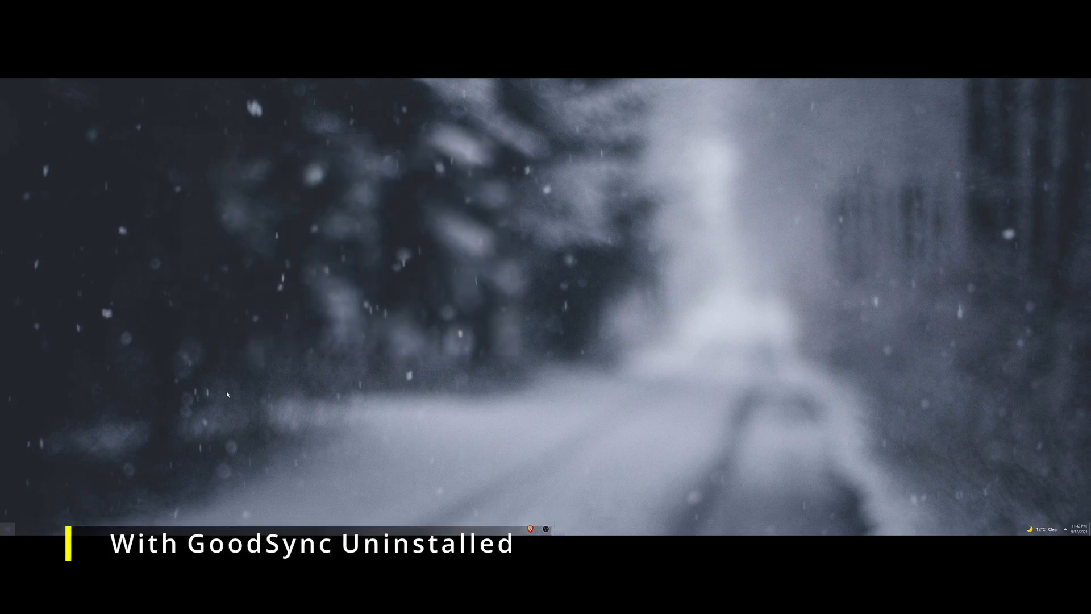
{"action": "left_click", "coordinate": [11, 528]}
{"action": "left_click", "coordinate": [74, 395]}
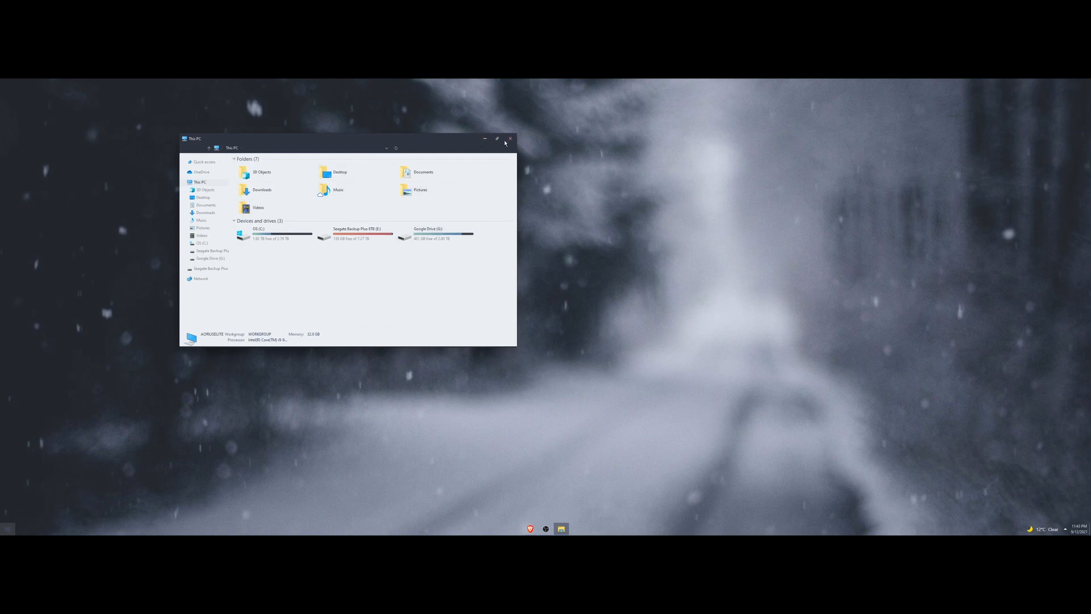
{"action": "key", "text": "alt+F4"}
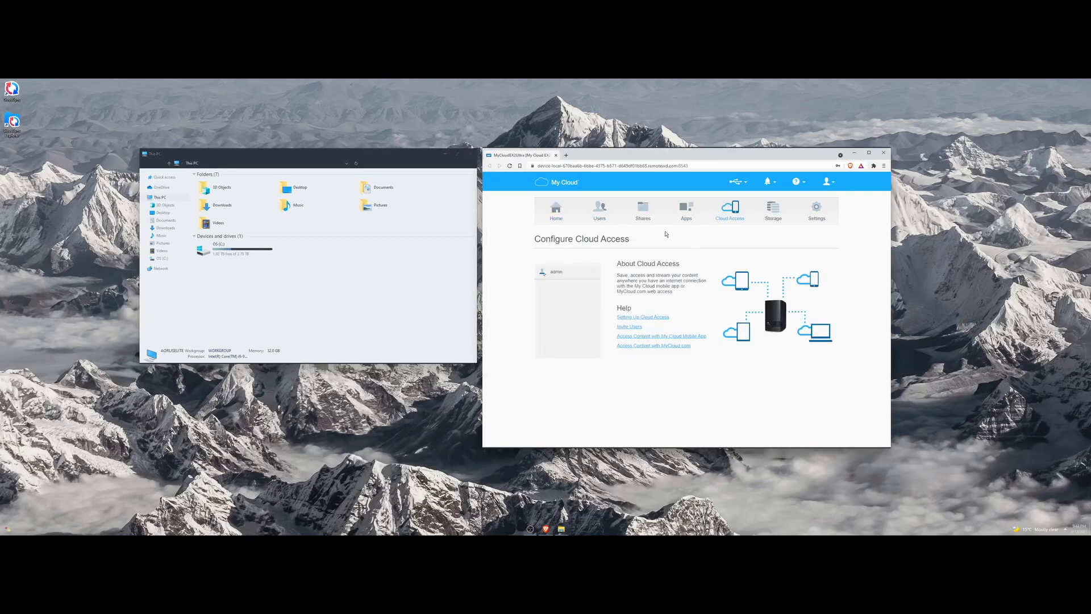
Add a new share named 'test' and review its Mobile & Web App Access setting.
{"action": "left_click", "coordinate": [652, 220]}
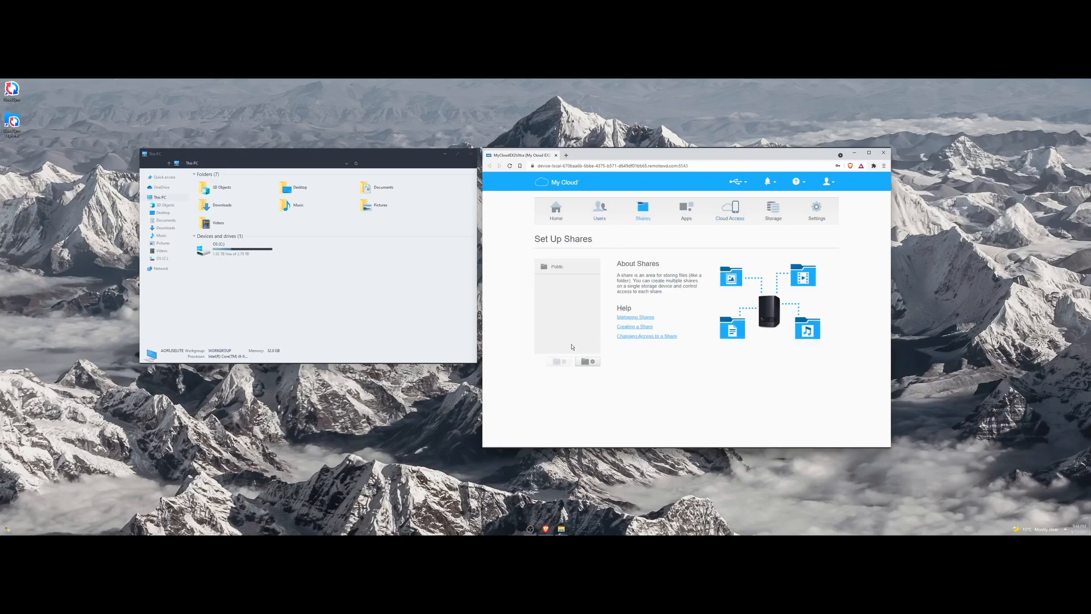
{"action": "left_click", "coordinate": [589, 362]}
{"action": "type", "text": "test"}
{"action": "left_click", "coordinate": [753, 296]}
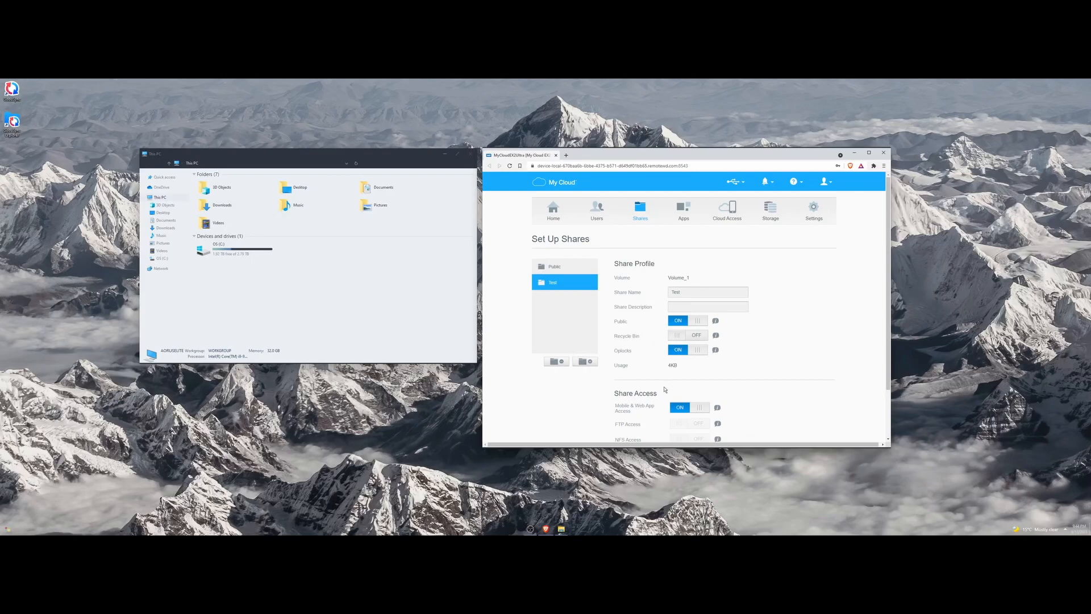
{"action": "left_click_drag", "start_coordinate": [615, 407], "coordinate": [657, 412]}
{"action": "left_click", "coordinate": [655, 410]}
{"action": "scroll", "coordinate": [636, 318], "scroll_direction": "down", "scroll_amount": 1}
{"action": "scroll", "coordinate": [631, 365], "scroll_direction": "up", "scroll_amount": 1}
{"action": "left_click", "coordinate": [160, 270]}
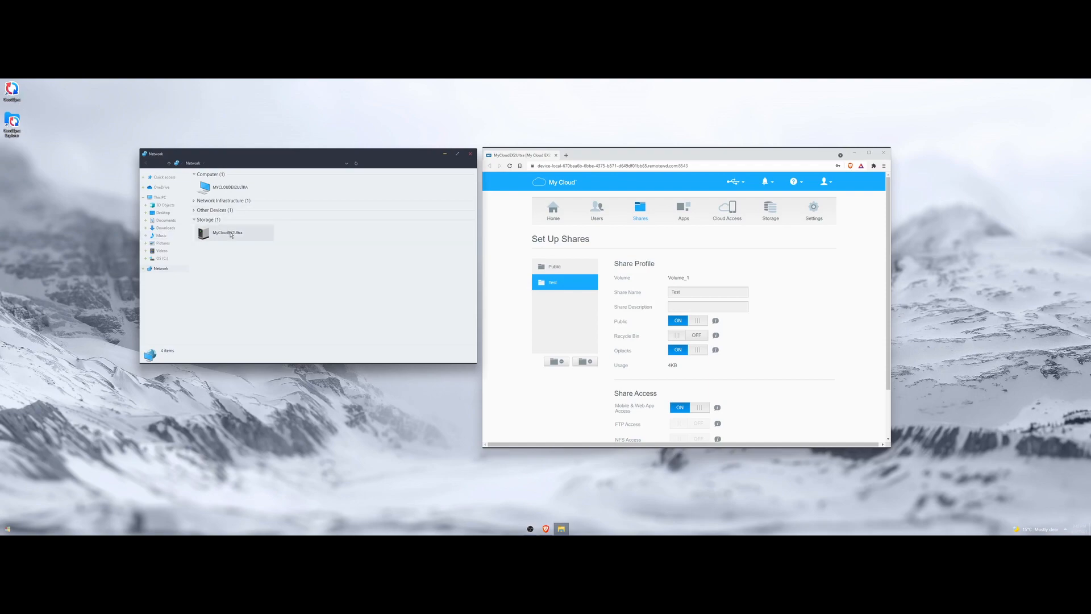
{"action": "double_click", "coordinate": [227, 232]}
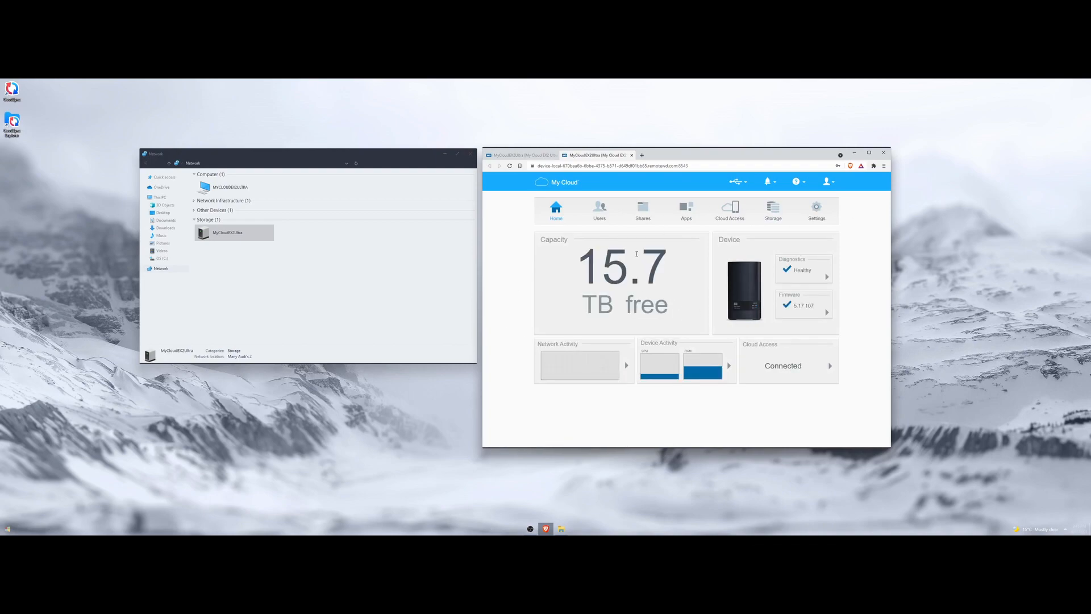
{"action": "left_click", "coordinate": [632, 155]}
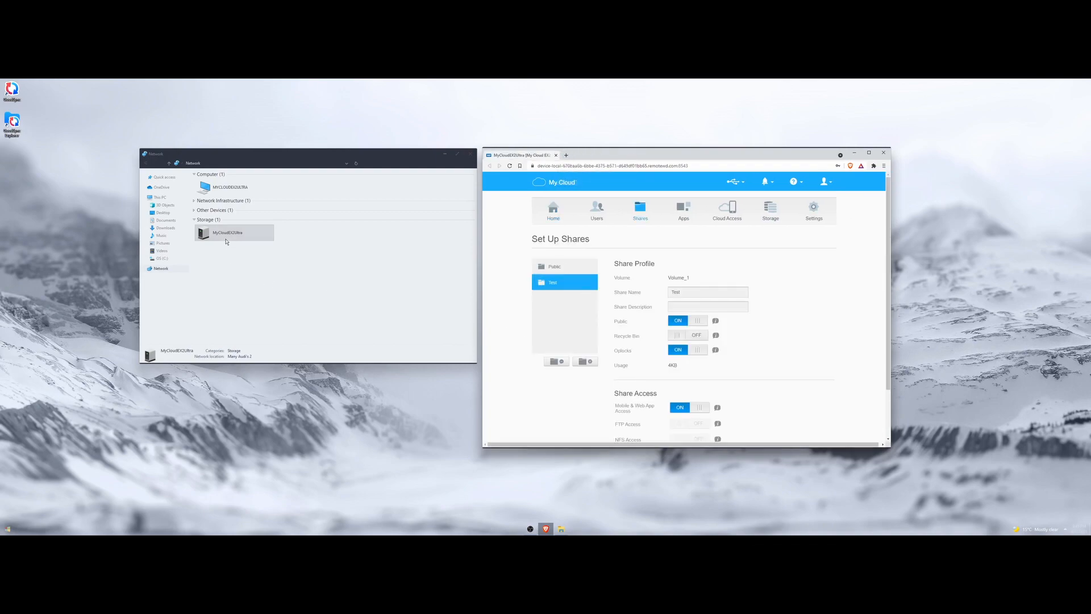
Open MYCLOUDEX2ULTRA and sign in with the device's user name and password.
{"action": "left_click", "coordinate": [223, 188]}
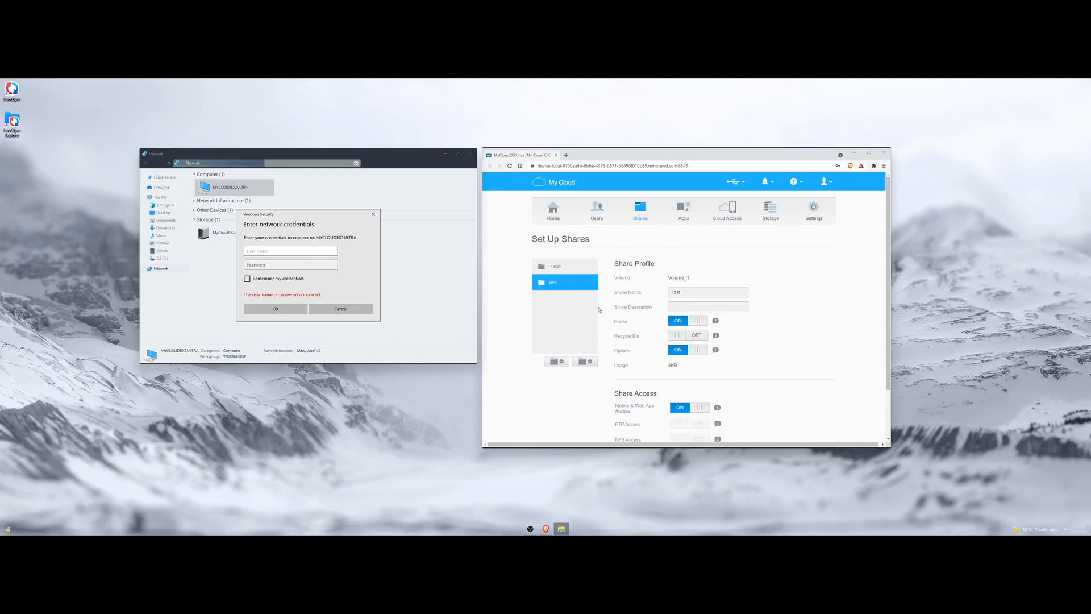
{"action": "type", "text": "admin"}
{"action": "key", "text": "Tab"}
{"action": "type", "text": "*"}
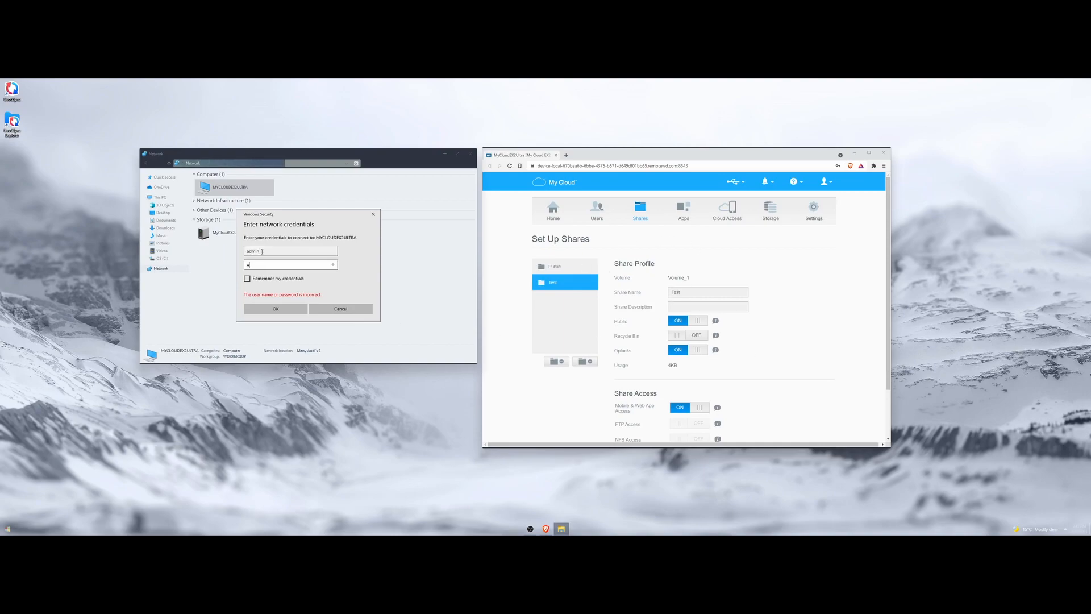
{"action": "type", "text": "**********"}
{"action": "left_click", "coordinate": [283, 310]}
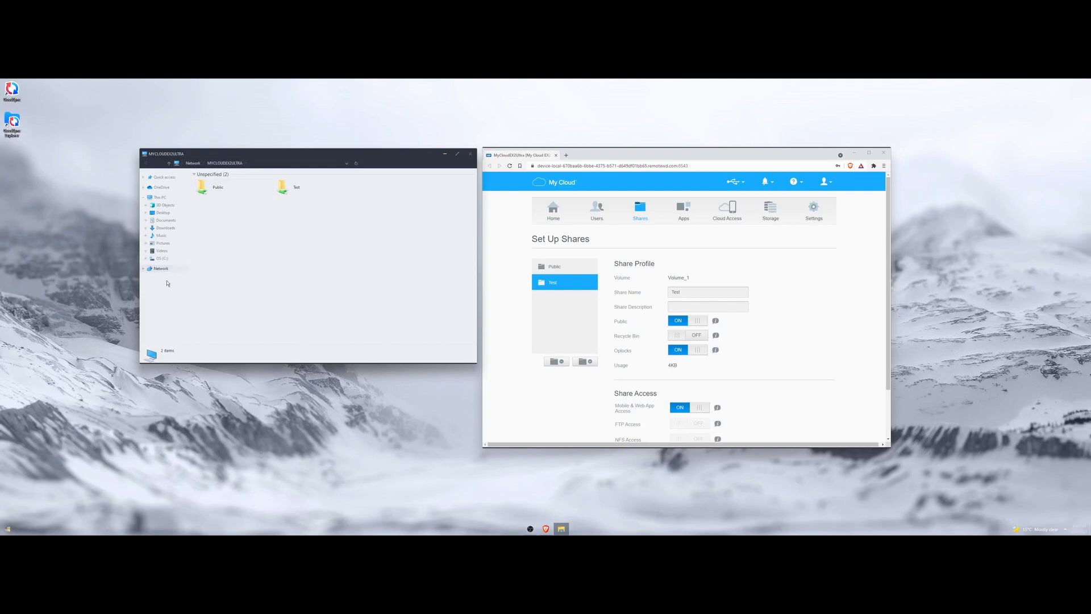
{"action": "scroll", "coordinate": [817, 296], "scroll_direction": "down", "scroll_amount": 2}
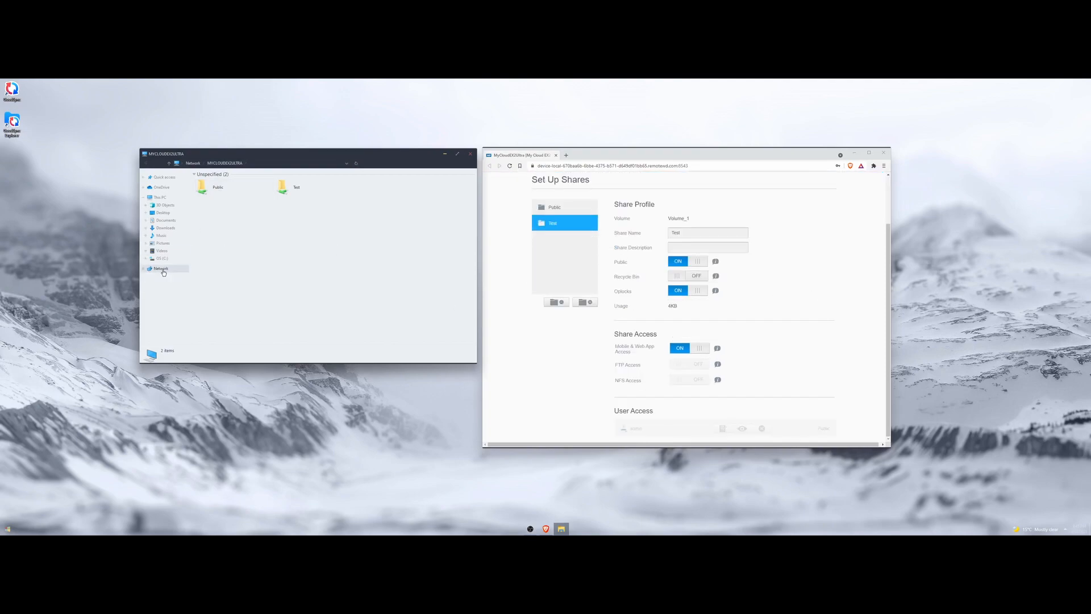
{"action": "left_click", "coordinate": [799, 360]}
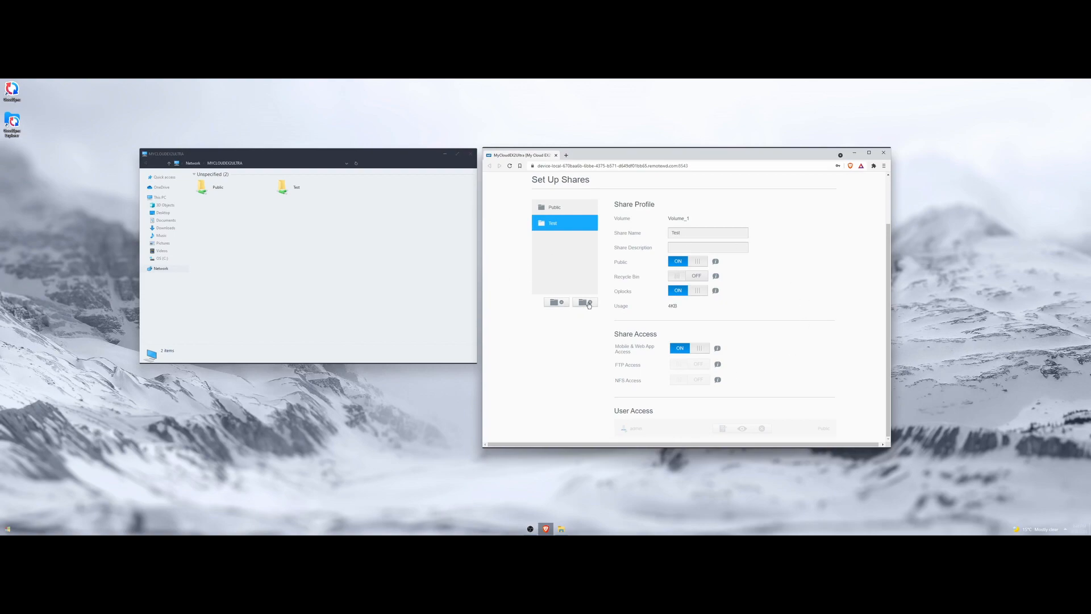
{"action": "left_click_drag", "start_coordinate": [615, 411], "coordinate": [656, 413]}
{"action": "left_click", "coordinate": [645, 407]}
{"action": "left_click_drag", "start_coordinate": [615, 410], "coordinate": [657, 413]}
{"action": "left_click", "coordinate": [658, 414]}
{"action": "scroll", "coordinate": [669, 413], "scroll_direction": "up", "scroll_amount": 2}
{"action": "left_click", "coordinate": [598, 211]}
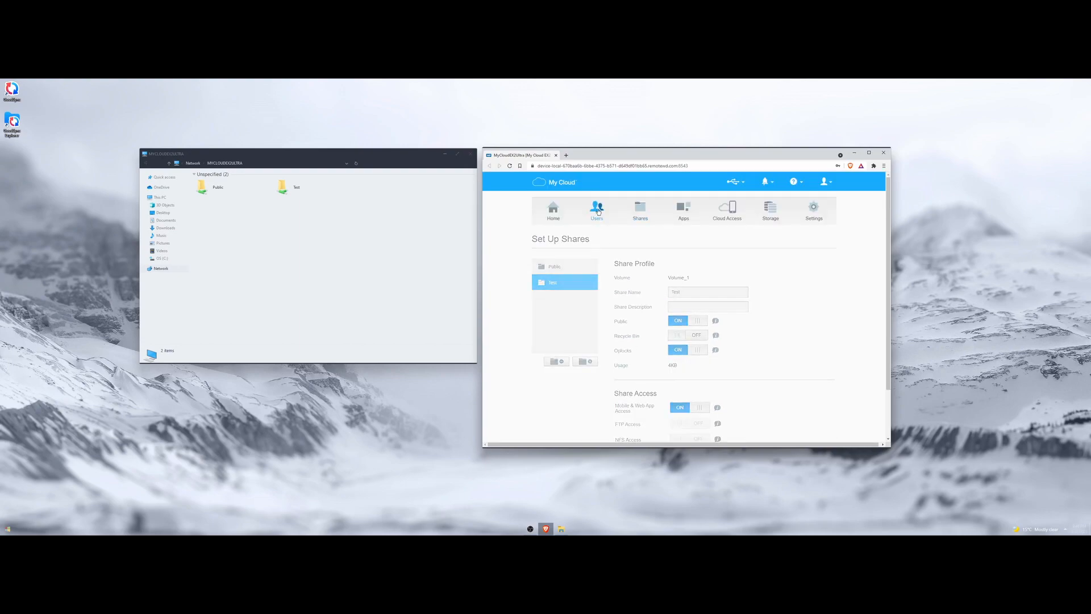
{"action": "left_click", "coordinate": [592, 381]}
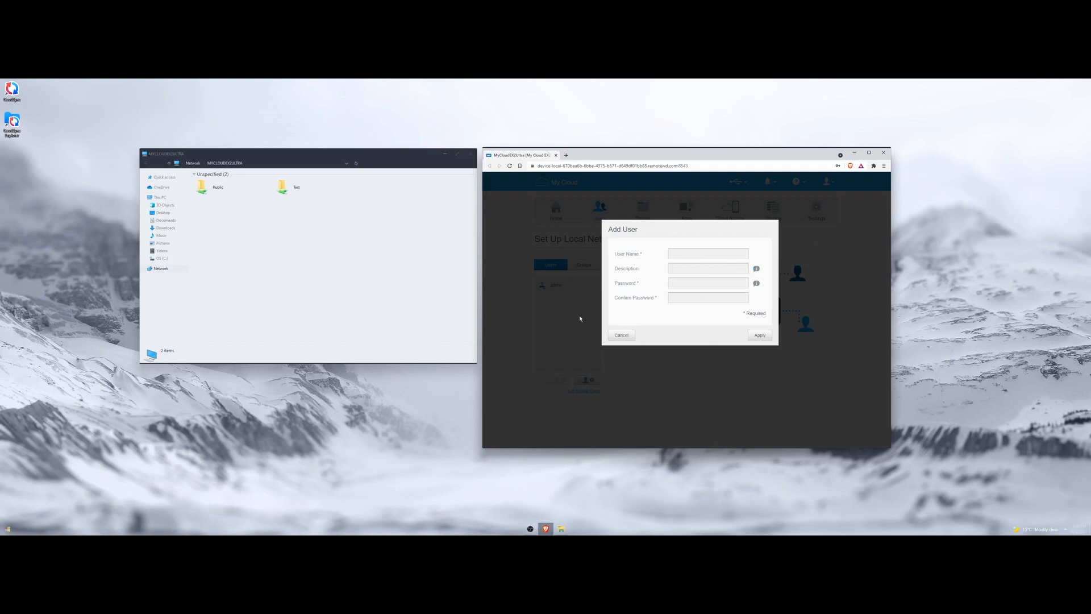
{"action": "left_click", "coordinate": [702, 271]}
{"action": "left_click", "coordinate": [699, 282]}
{"action": "left_click", "coordinate": [646, 298]}
{"action": "left_click_drag", "start_coordinate": [615, 269], "coordinate": [642, 270]}
{"action": "left_click", "coordinate": [622, 336]}
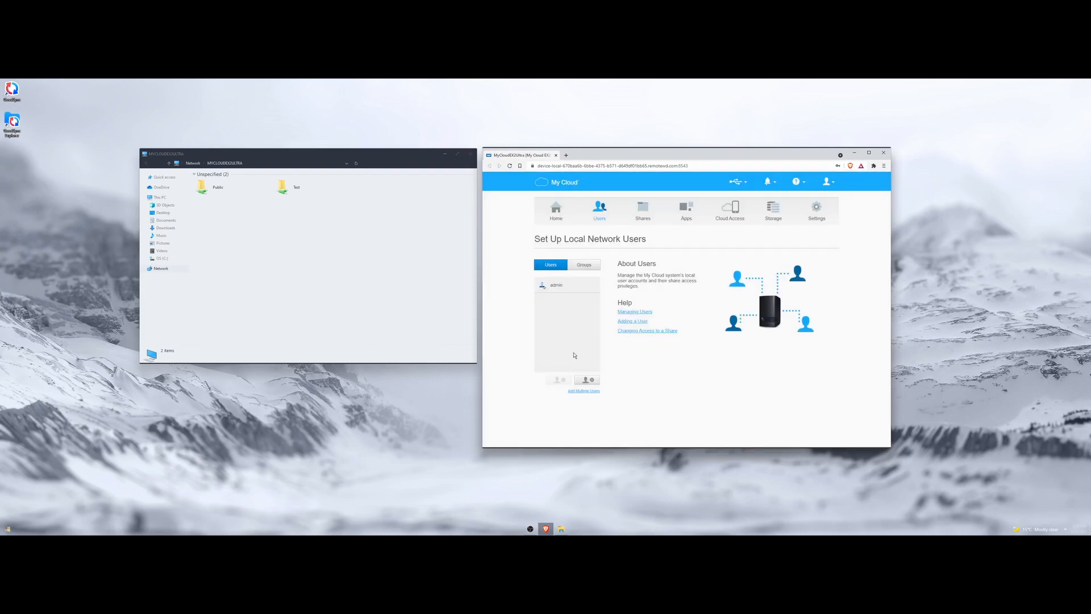
{"action": "left_click", "coordinate": [643, 209]}
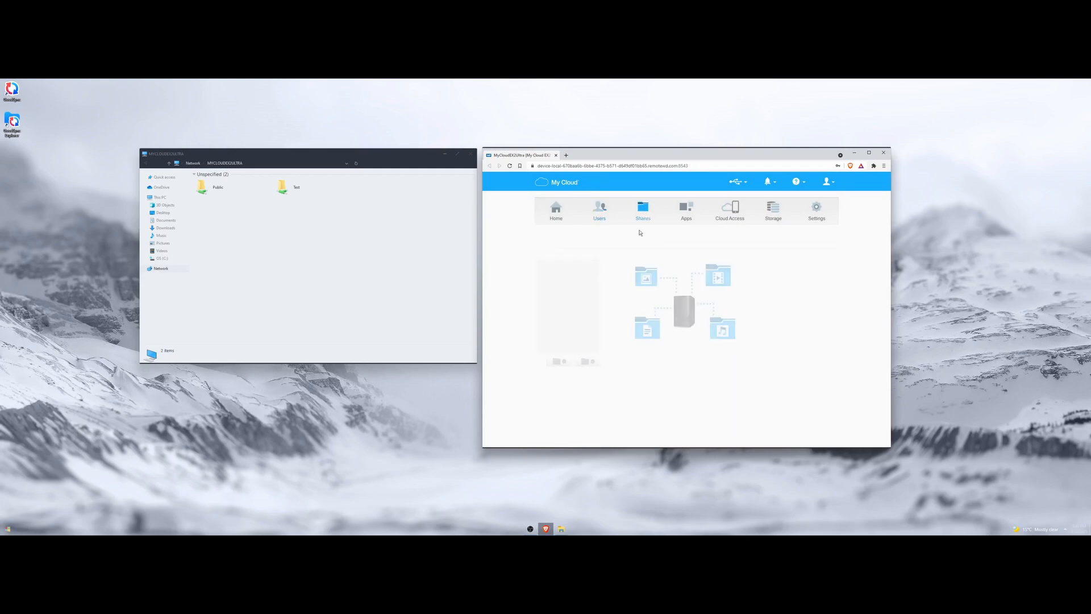
{"action": "left_click", "coordinate": [556, 283]}
{"action": "scroll", "coordinate": [724, 427], "scroll_direction": "down", "scroll_amount": 1}
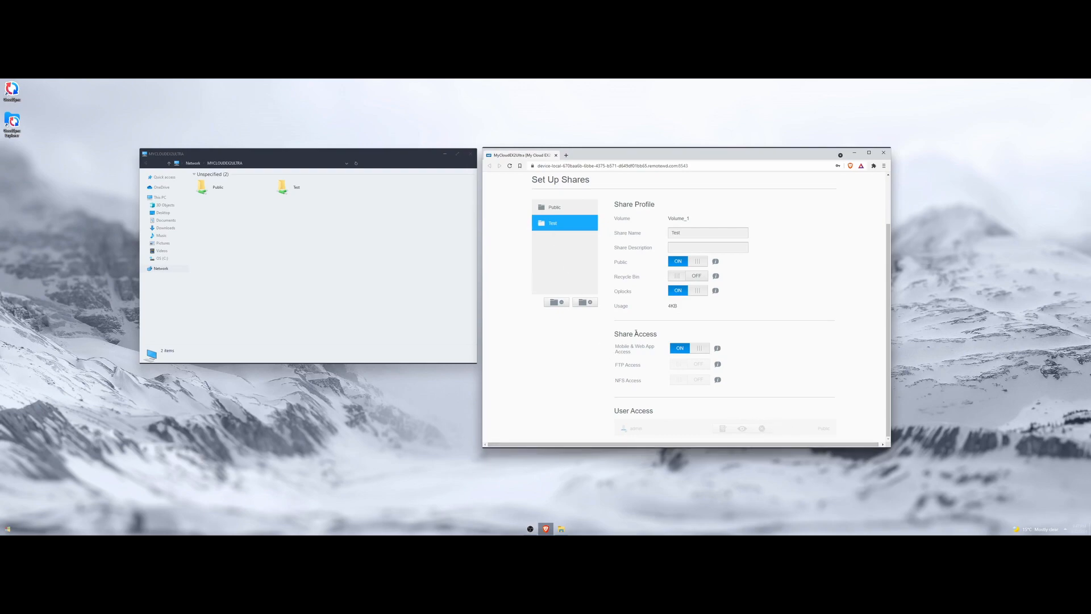
Bring the File Explorer window showing MYCLOUDEX2ULTRA's shares to the front.
{"action": "left_click", "coordinate": [272, 197]}
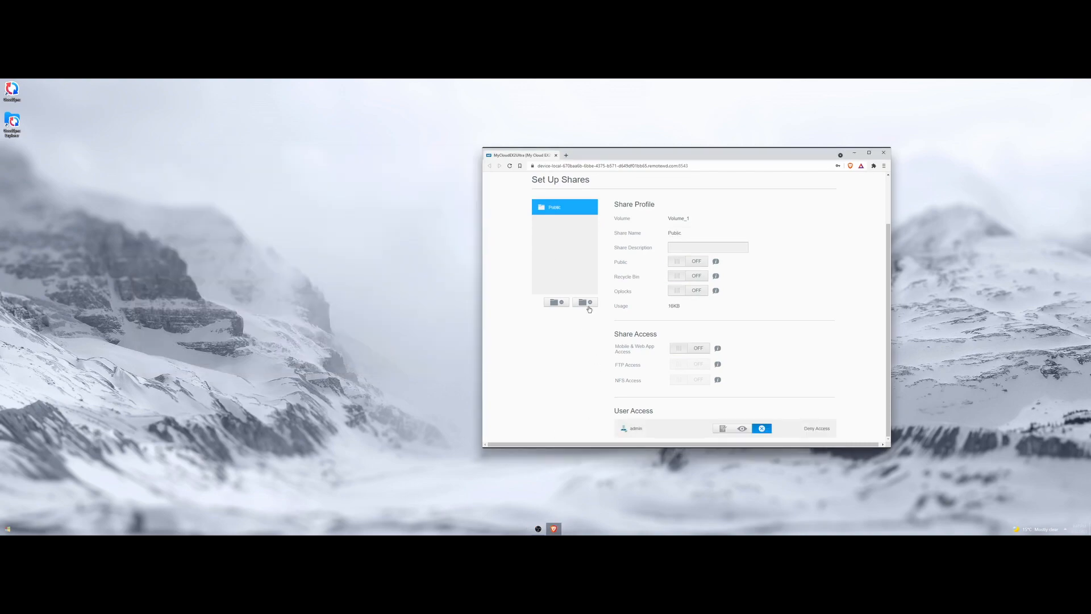
Add a share named 'Documents' and review its public, Recycle Bin-off profile settings.
{"action": "left_click", "coordinate": [589, 302]}
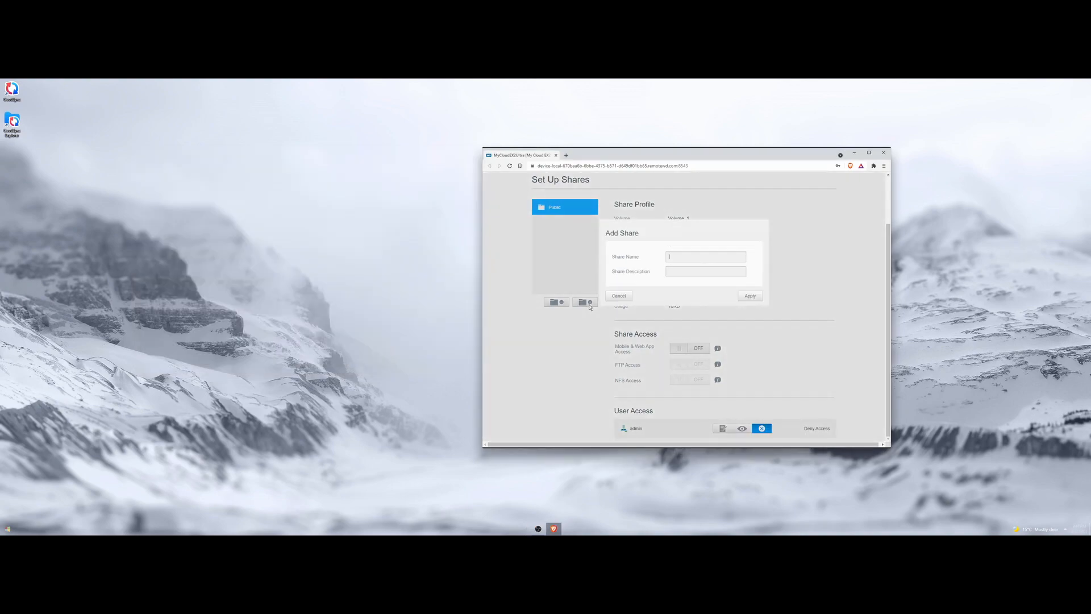
{"action": "left_click", "coordinate": [677, 259]}
{"action": "type", "text": "Documents"}
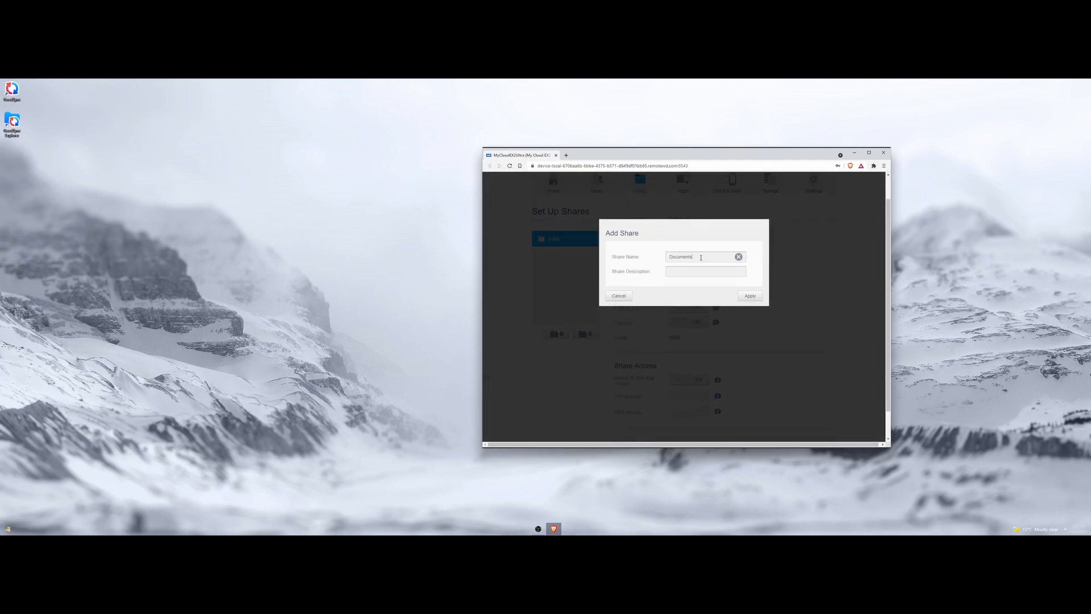
{"action": "left_click", "coordinate": [750, 296]}
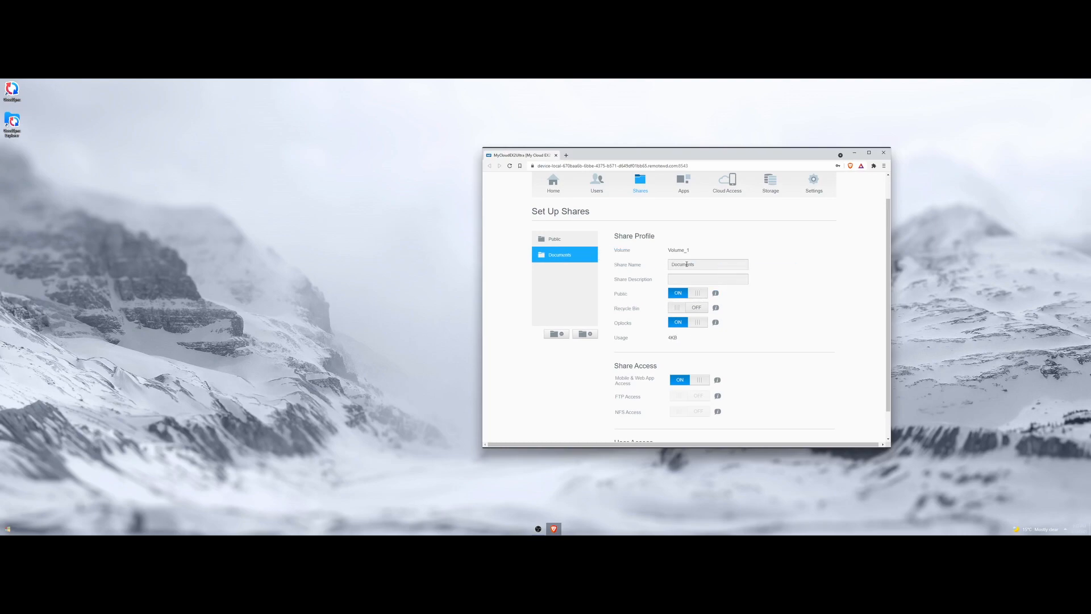
{"action": "scroll", "coordinate": [742, 349], "scroll_direction": "down", "scroll_amount": 1}
{"action": "mouse_move", "coordinate": [620, 345]}
{"action": "left_mouse_down"}
{"action": "mouse_move", "coordinate": [654, 347]}
{"action": "mouse_move", "coordinate": [632, 352]}
{"action": "left_mouse_up"}
{"action": "left_click", "coordinate": [623, 345]}
{"action": "left_click", "coordinate": [636, 352]}
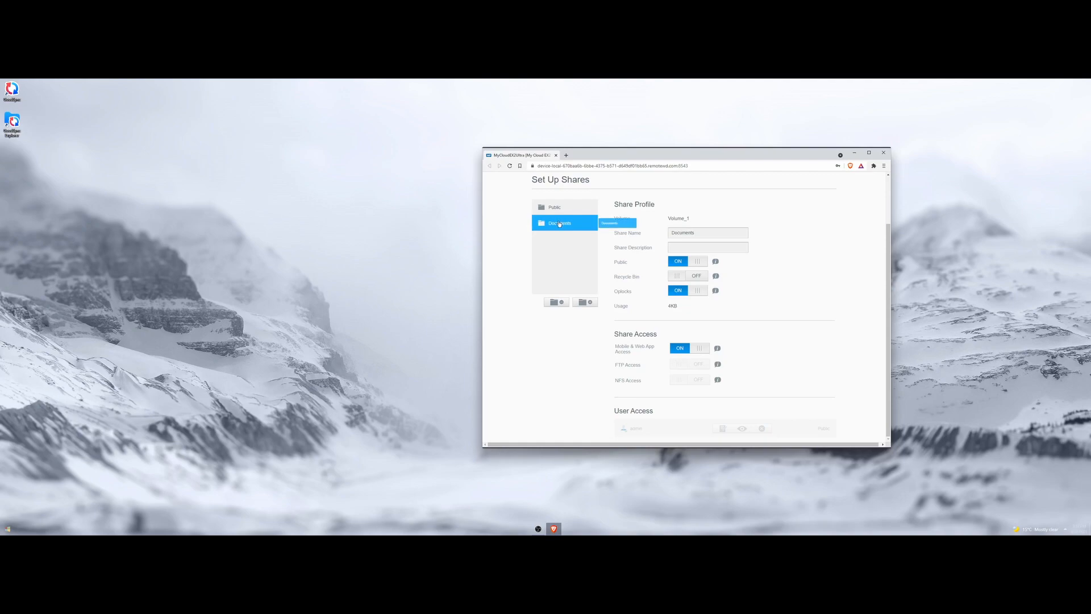
Open a new Explorer window on Network > MYCLOUDEX2ULTRA and select its Documents share.
{"action": "left_click", "coordinate": [8, 528]}
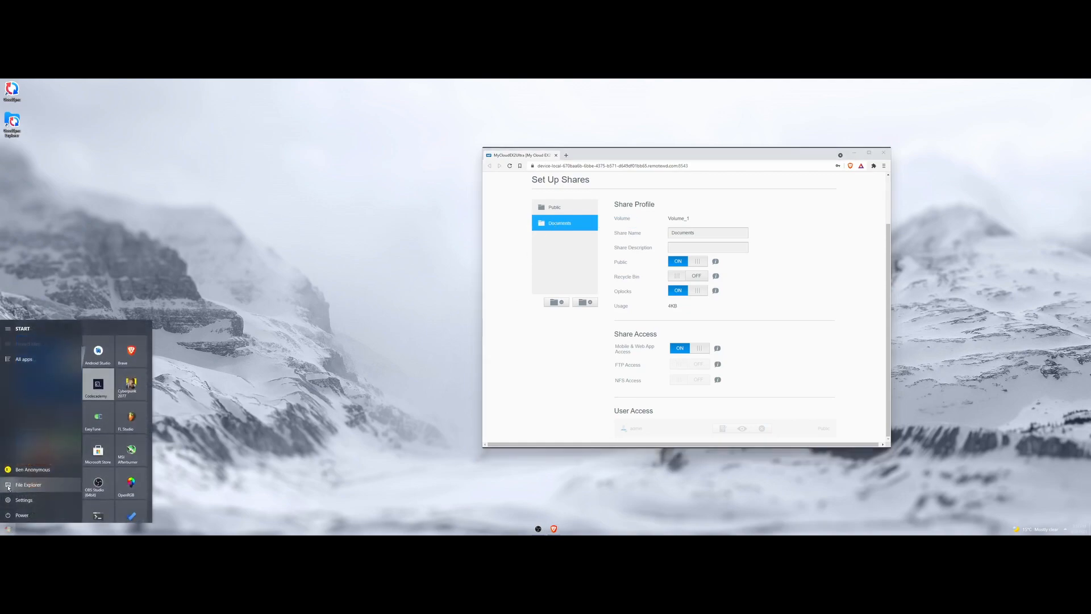
{"action": "left_click", "coordinate": [23, 485]}
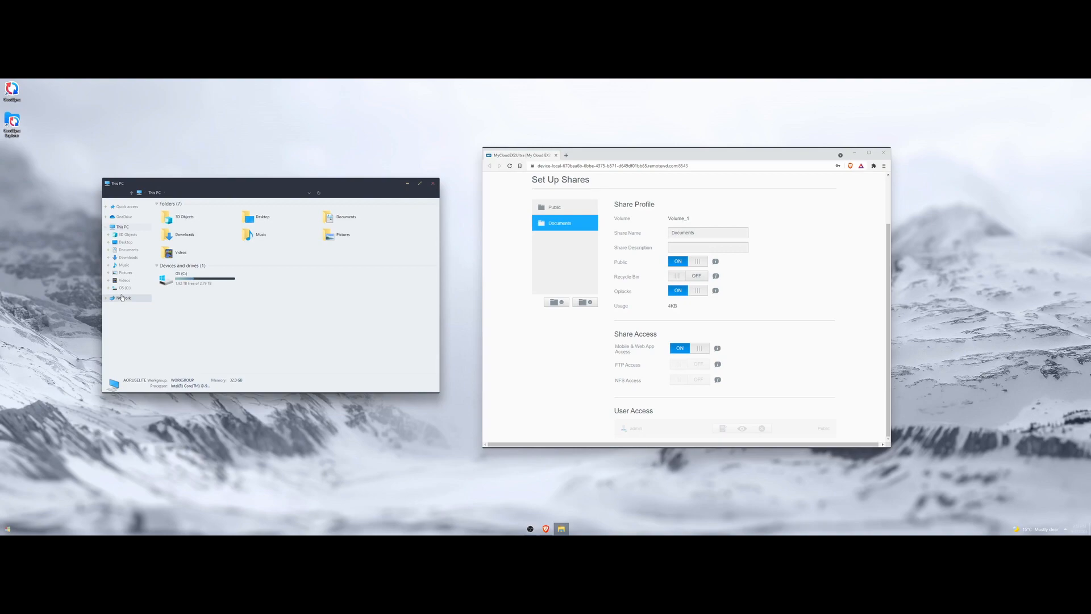
{"action": "left_click", "coordinate": [121, 299]}
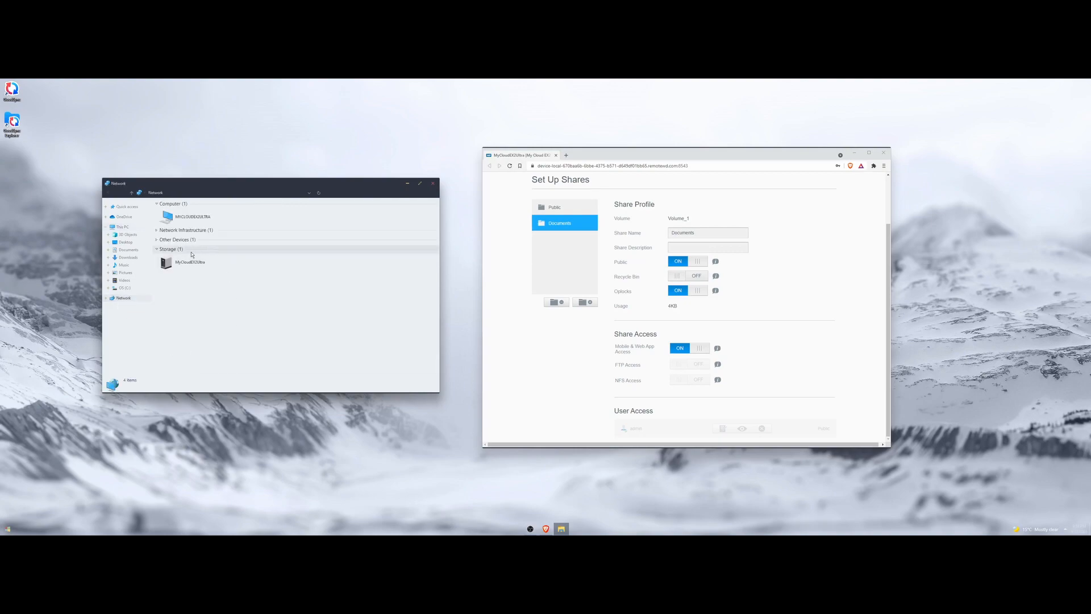
{"action": "double_click", "coordinate": [216, 216]}
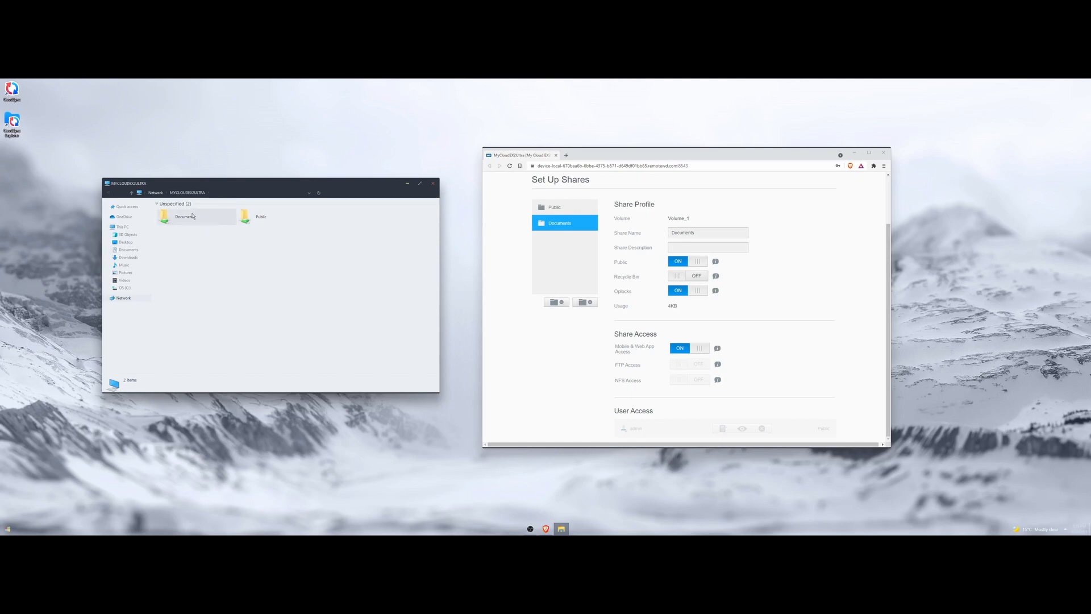
{"action": "left_click", "coordinate": [178, 220]}
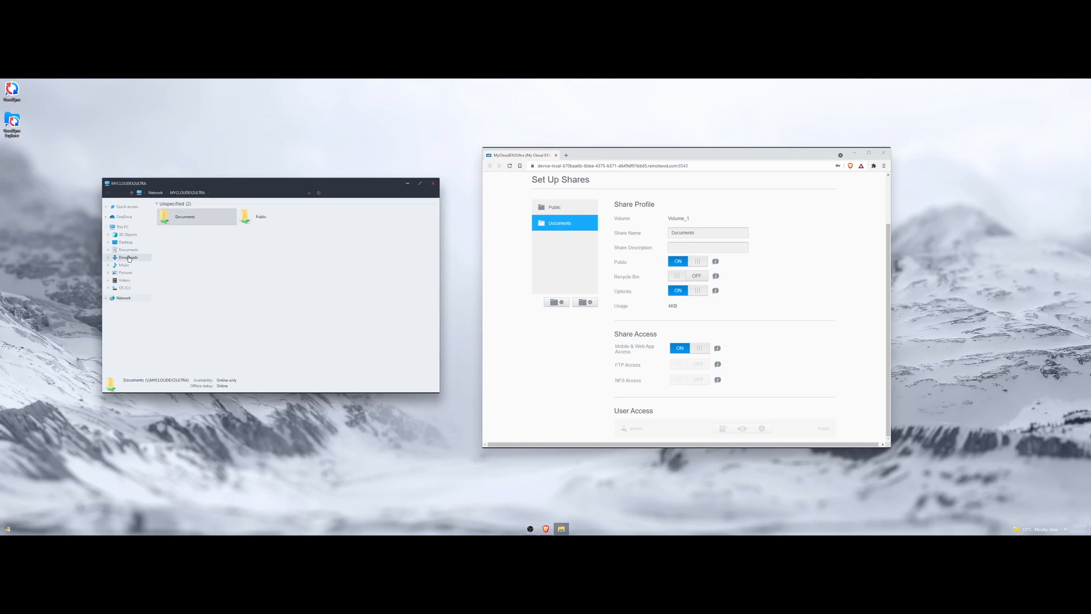
{"action": "right_click", "coordinate": [124, 250]}
Open the local Documents folder in a new window and view its full address path.
{"action": "left_click", "coordinate": [156, 284]}
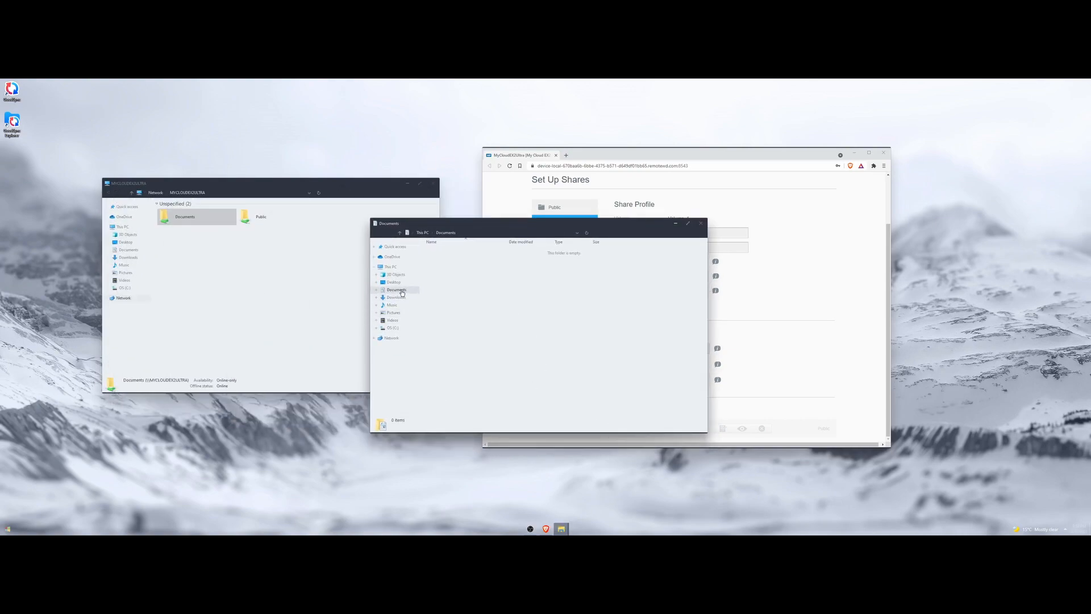
{"action": "left_click", "coordinate": [514, 233]}
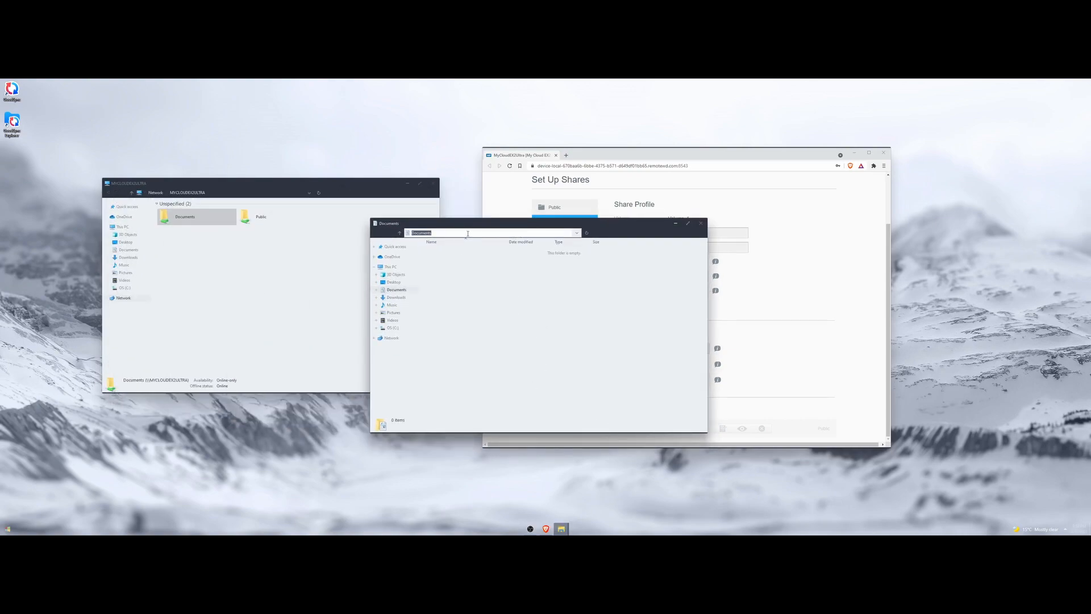
{"action": "left_click", "coordinate": [460, 317]}
Check local Documents' storage location in Properties, then reposition the window showing This PC.
{"action": "right_click", "coordinate": [391, 293]}
{"action": "left_click", "coordinate": [425, 423]}
{"action": "left_click", "coordinate": [445, 377]}
{"action": "left_click", "coordinate": [451, 430]}
{"action": "left_click_drag", "start_coordinate": [444, 431], "coordinate": [505, 430]}
{"action": "left_click", "coordinate": [490, 430]}
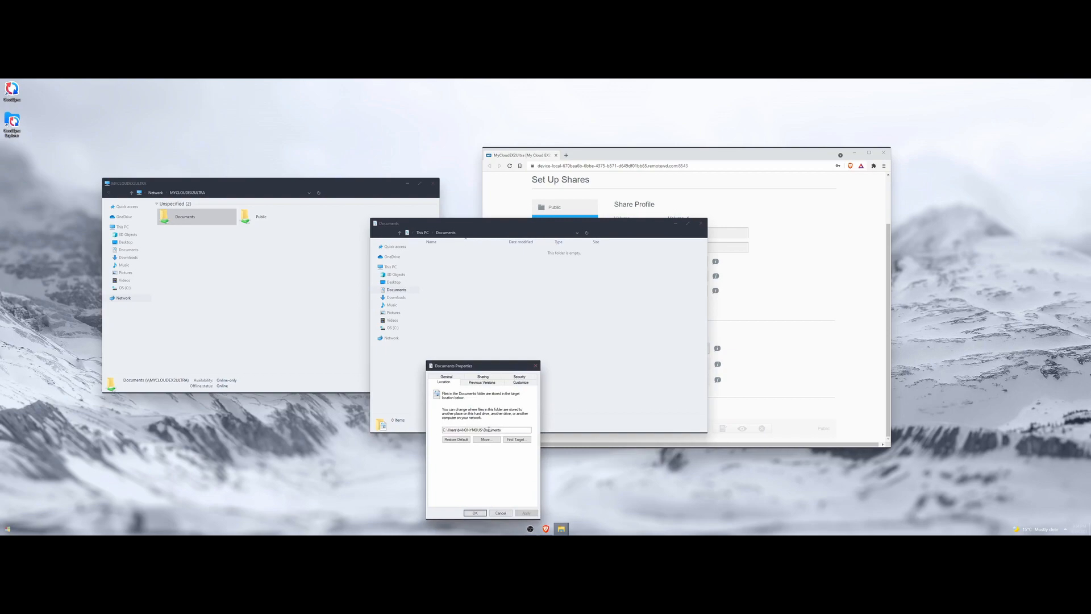
{"action": "key", "text": "Escape"}
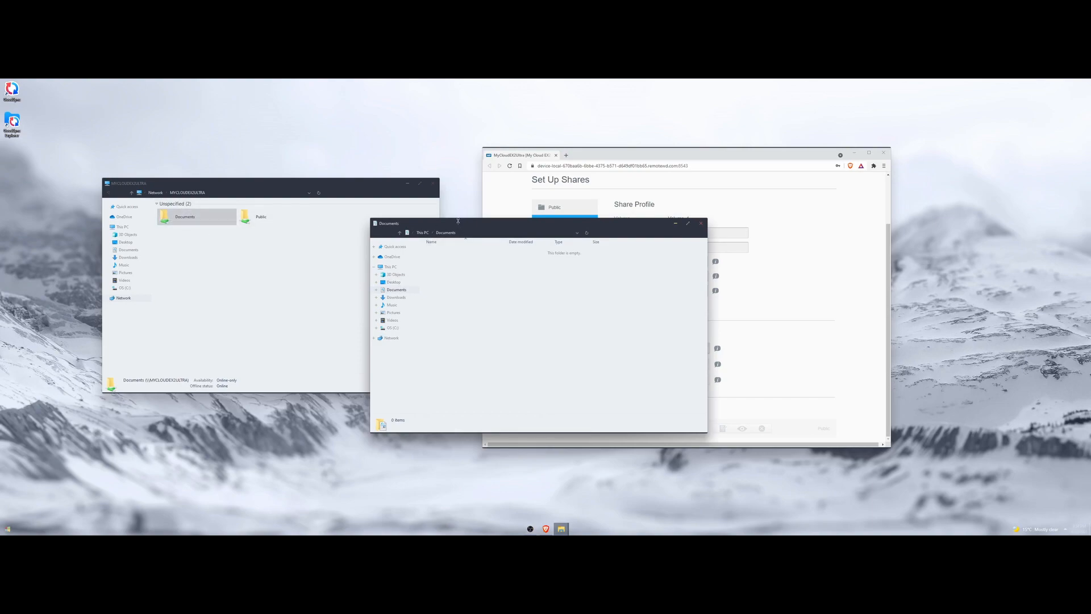
{"action": "left_click_drag", "start_coordinate": [455, 225], "coordinate": [574, 203]}
{"action": "left_click", "coordinate": [510, 246]}
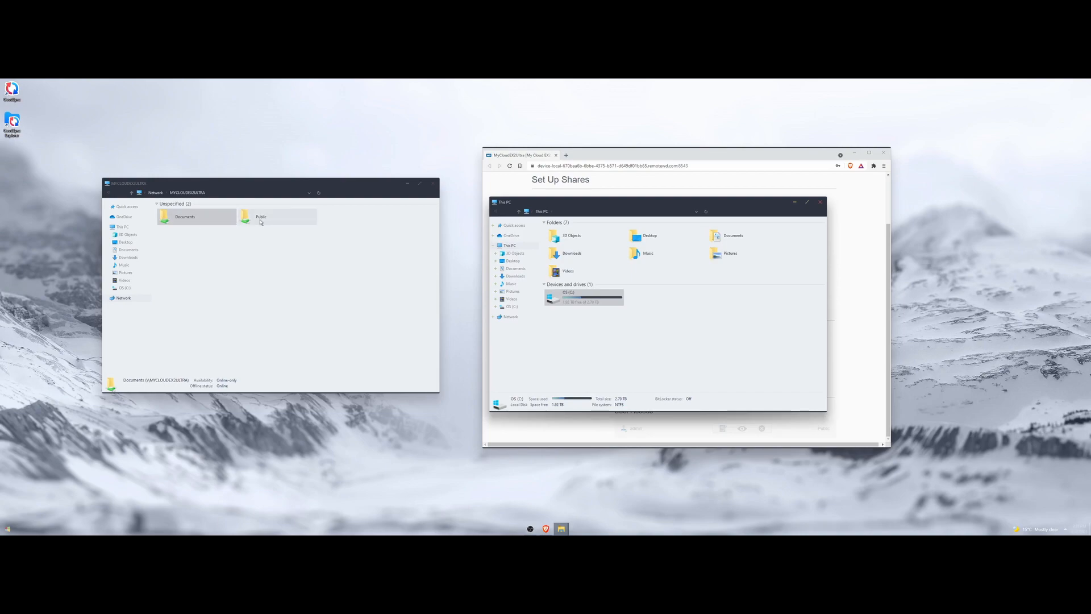
View the NAS window's network path and clear the drive and share selections.
{"action": "left_click", "coordinate": [651, 323]}
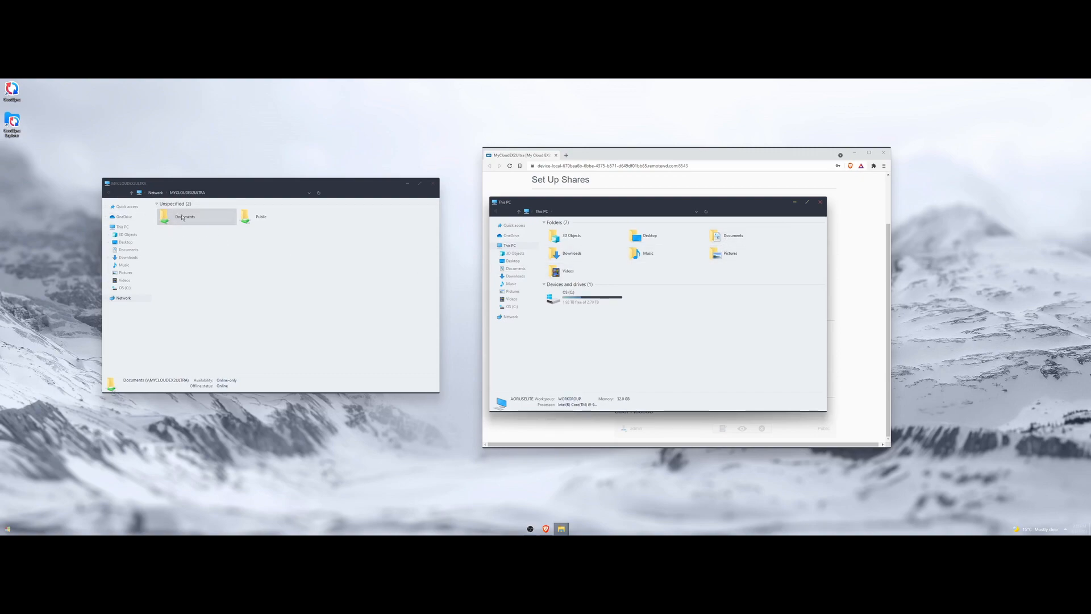
{"action": "left_click", "coordinate": [177, 193]}
{"action": "key", "text": "ctrl+c"}
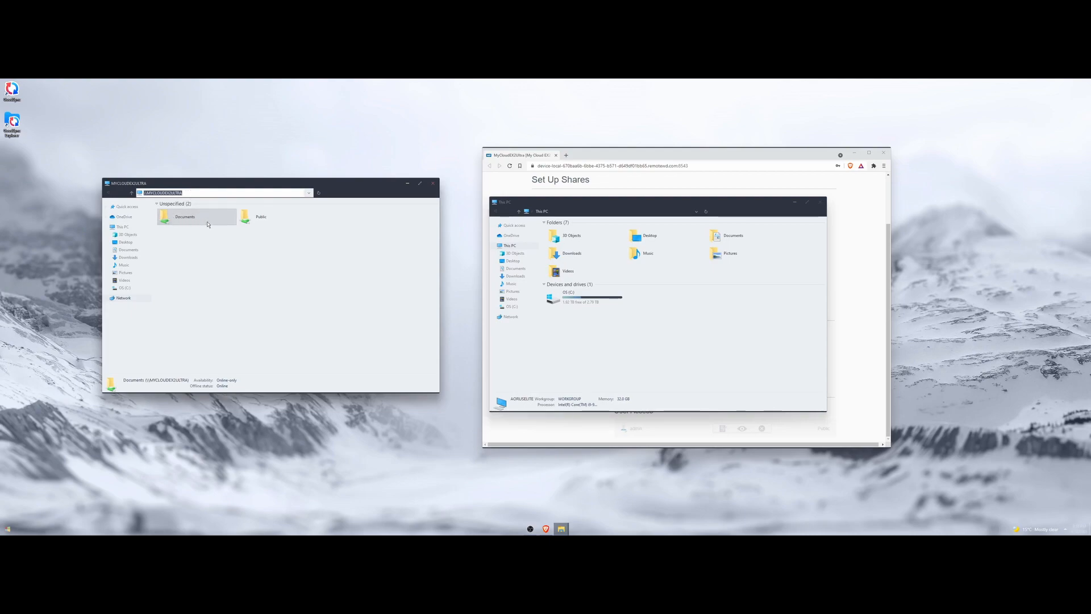
{"action": "left_click", "coordinate": [224, 268]}
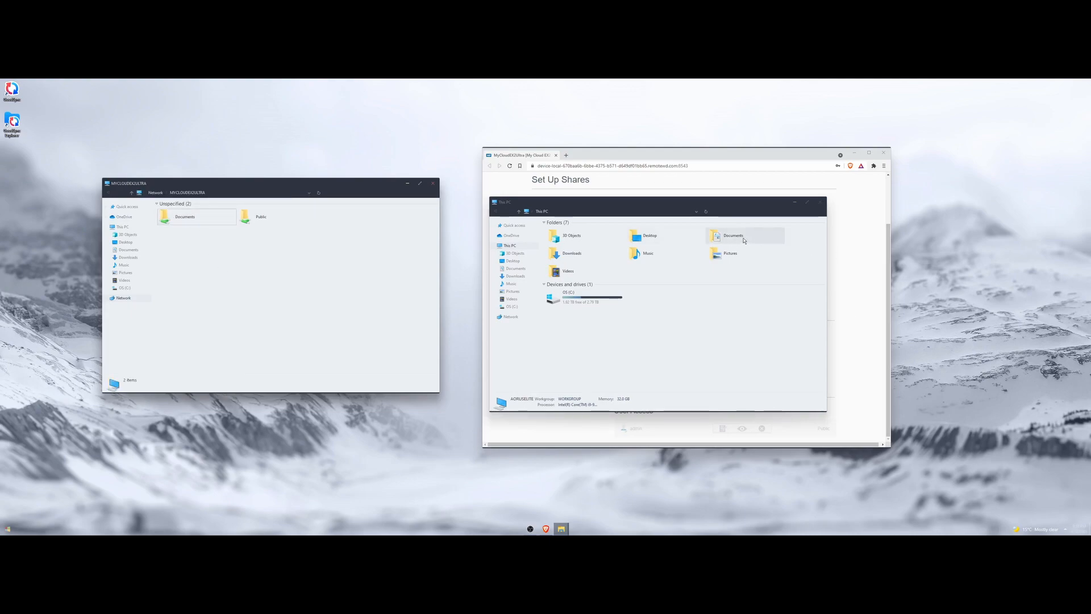
Create an empty desktop.txt in local Documents, then open the empty NAS Documents share.
{"action": "double_click", "coordinate": [746, 241]}
{"action": "right_click", "coordinate": [575, 262]}
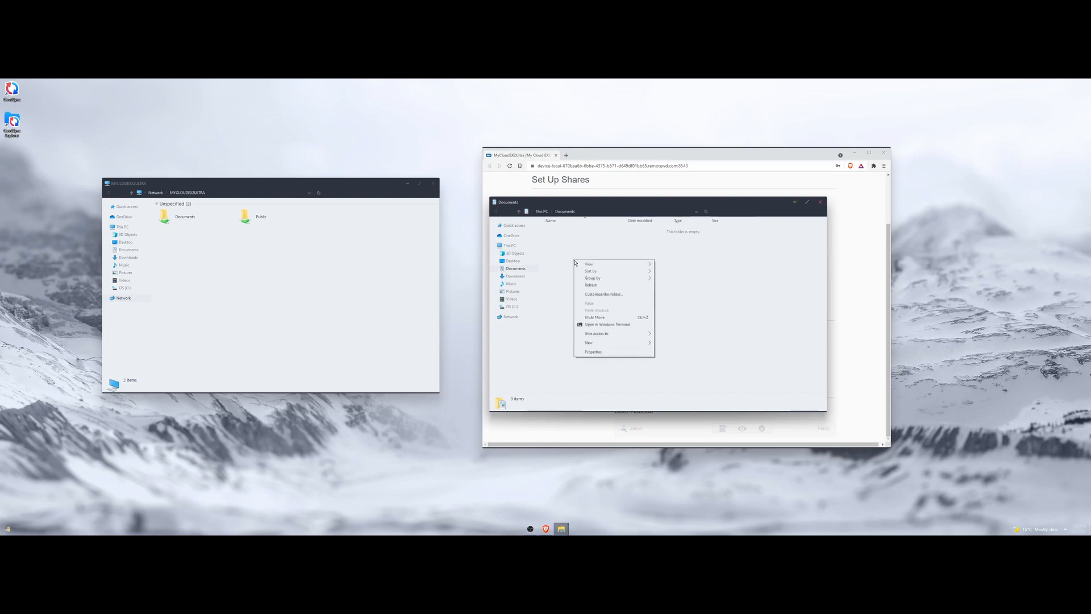
{"action": "mouse_move", "coordinate": [597, 342]}
{"action": "left_click", "coordinate": [687, 352]}
{"action": "type", "text": "desktop.txt"}
{"action": "key", "text": "Return"}
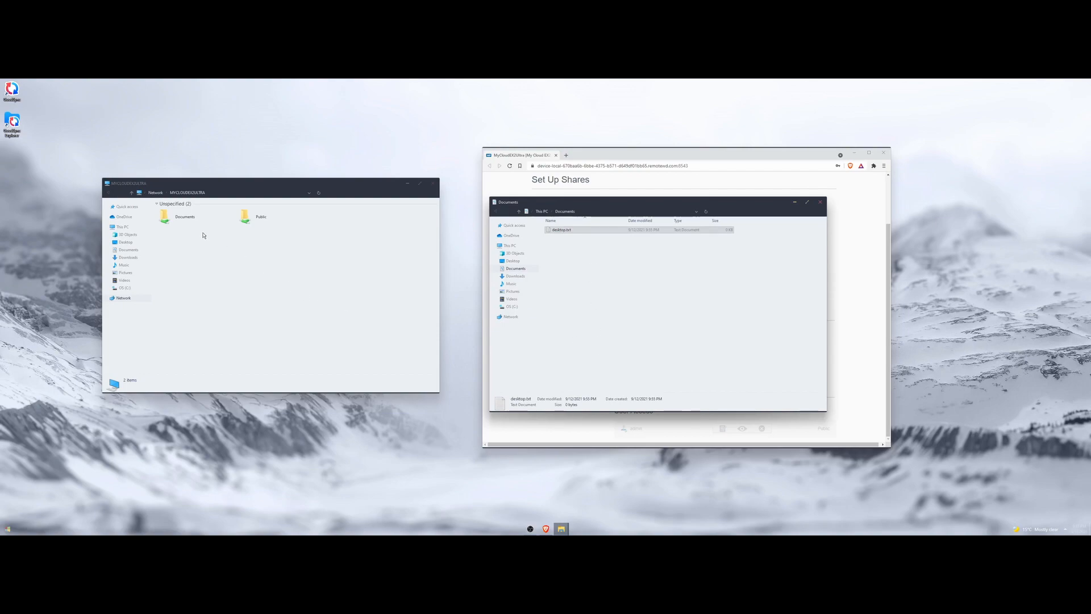
{"action": "double_click", "coordinate": [191, 220]}
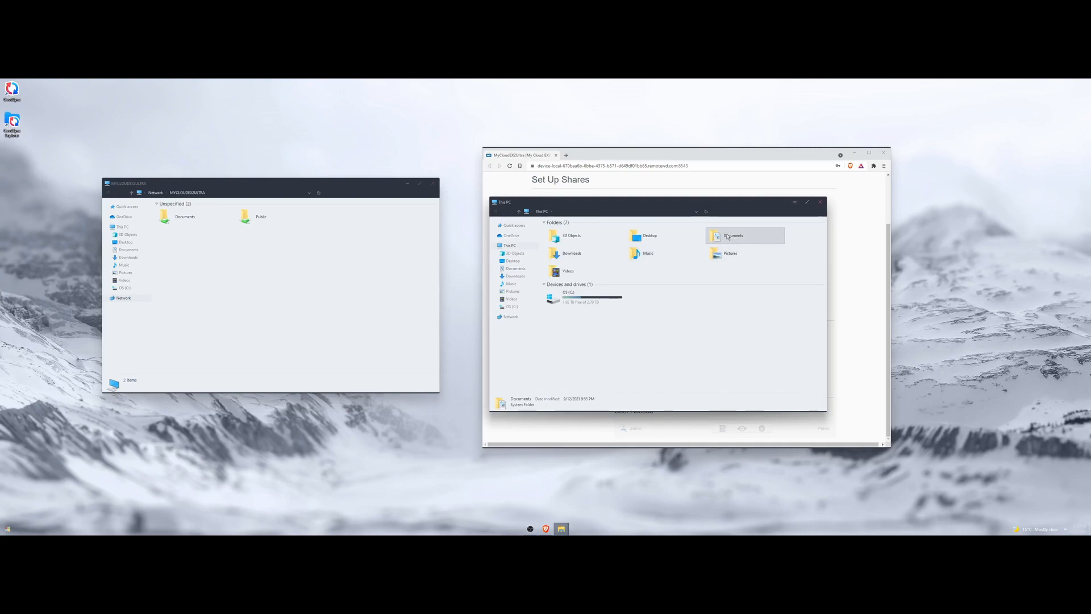
Redirect the Documents folder location to \\MYCLOUDEX2ULTRA\Documents and move its existing files there.
{"action": "right_click", "coordinate": [730, 237]}
{"action": "left_click", "coordinate": [746, 363]}
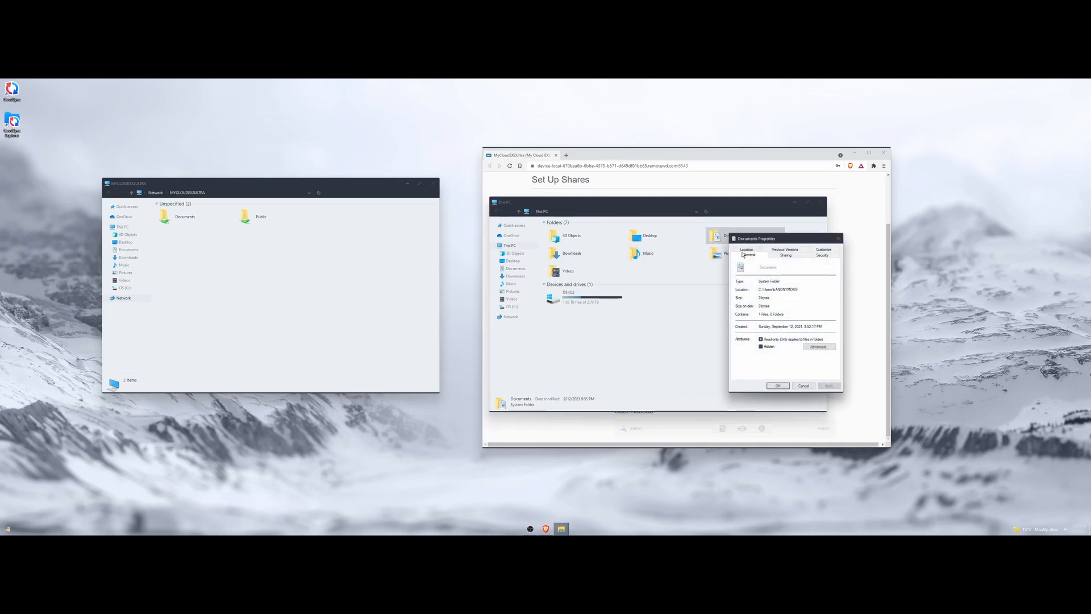
{"action": "left_click", "coordinate": [743, 253]}
{"action": "left_click_drag", "start_coordinate": [787, 303], "coordinate": [749, 303]}
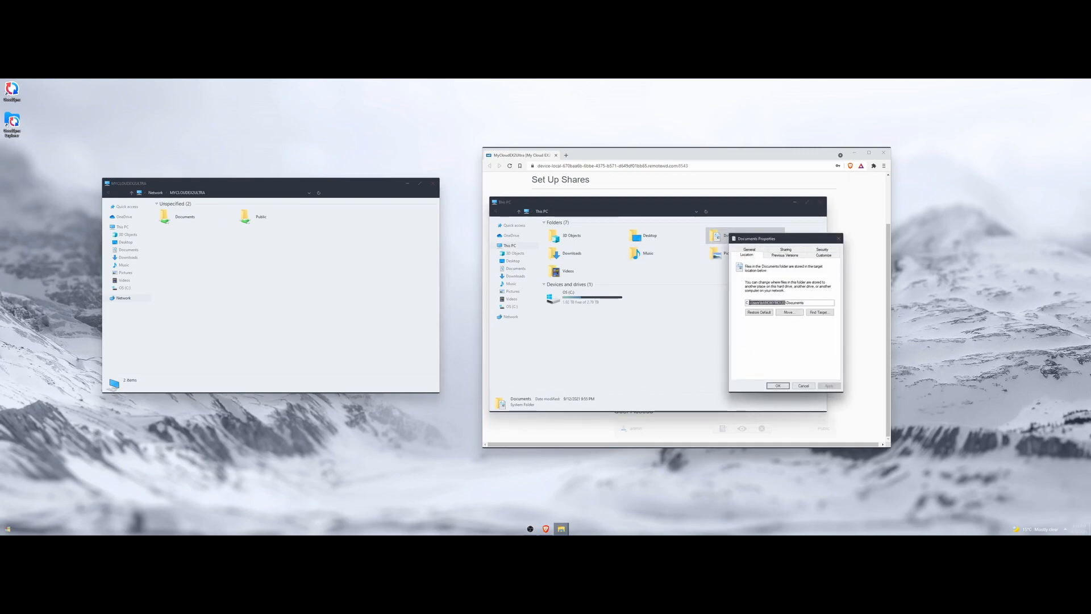
{"action": "key", "text": "ctrl+v"}
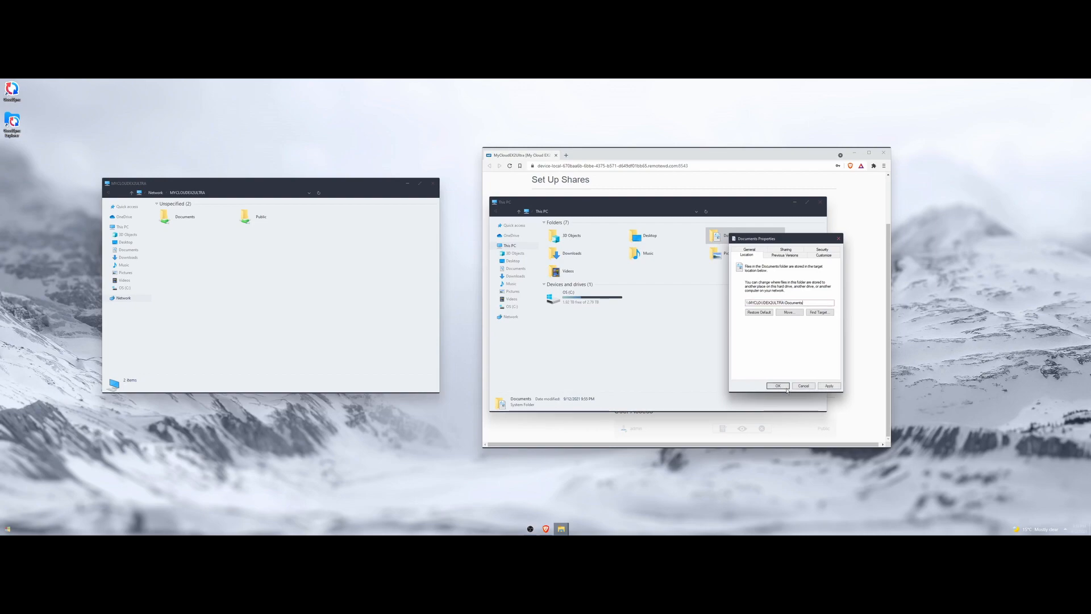
{"action": "left_click", "coordinate": [784, 387]}
{"action": "left_click", "coordinate": [566, 316]}
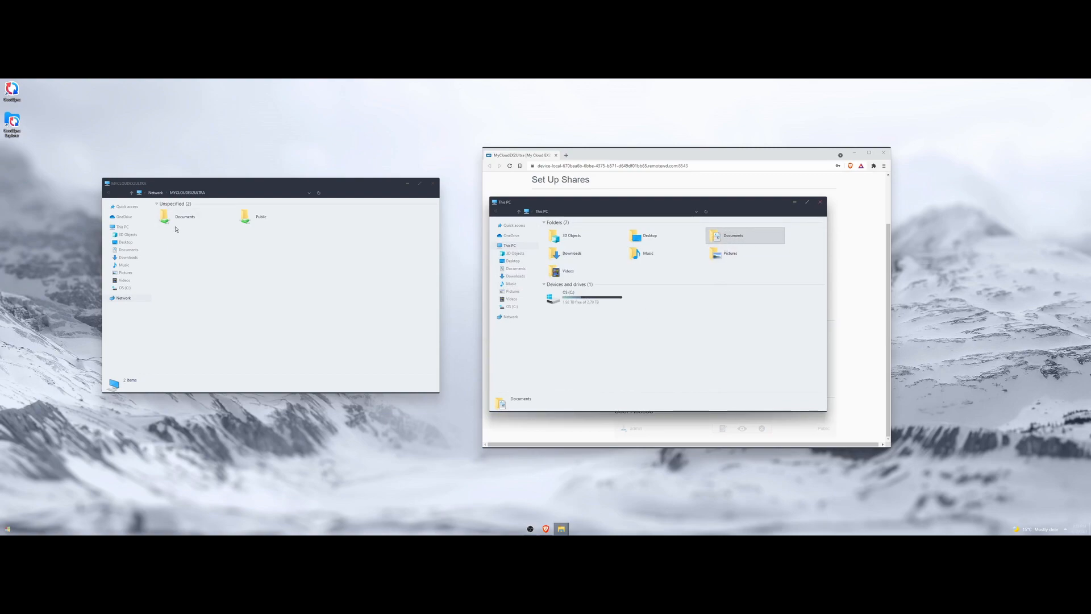
Open the NAS Documents share showing desktop.txt beside This PC, then return to the Set Up Shares page.
{"action": "double_click", "coordinate": [192, 217]}
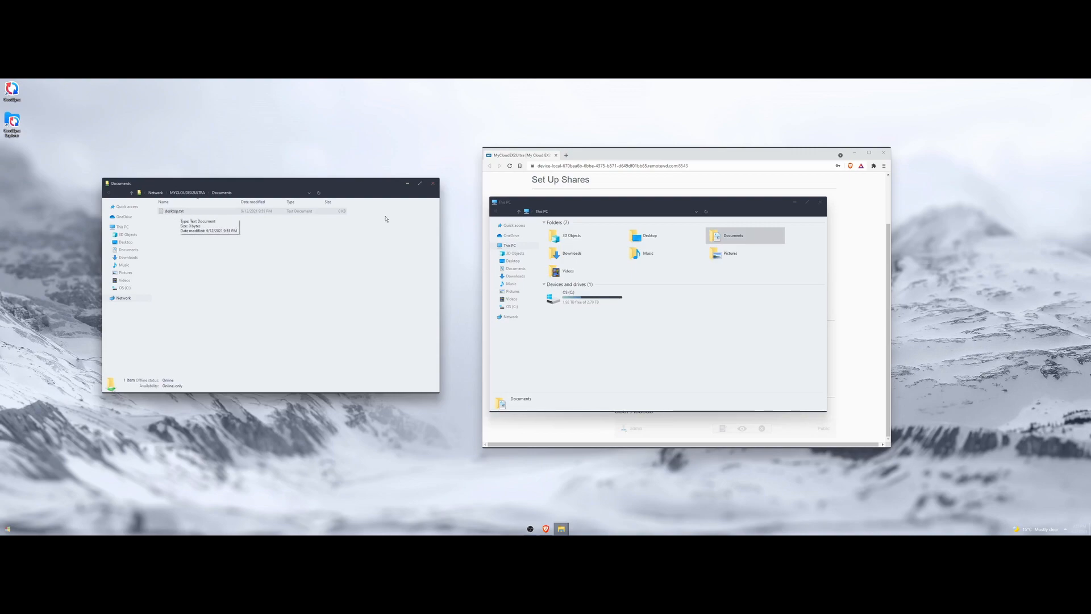
{"action": "double_click", "coordinate": [728, 238]}
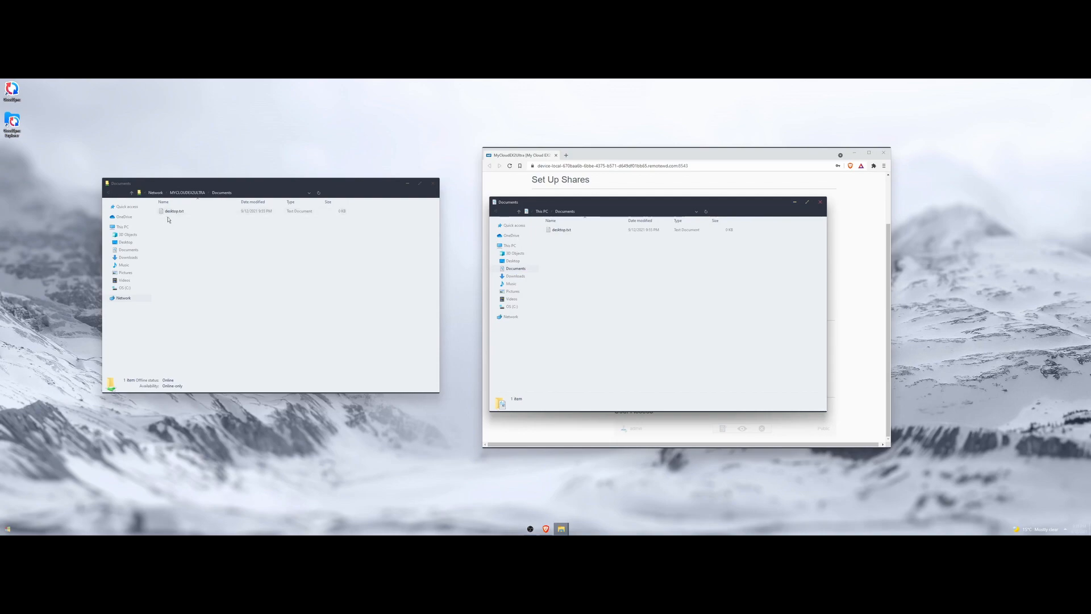
{"action": "left_click", "coordinate": [510, 246]}
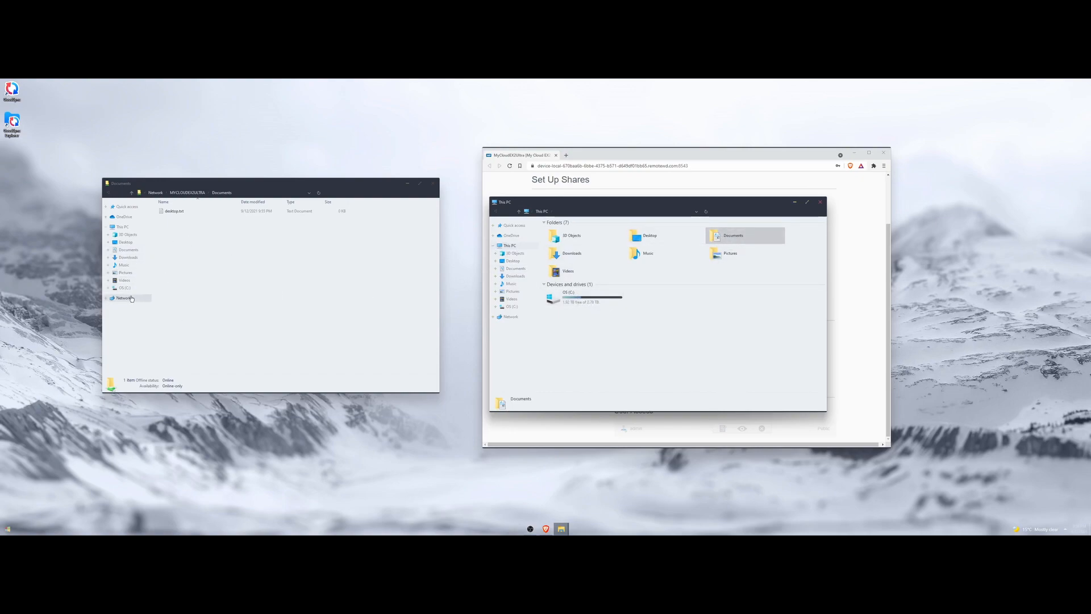
{"action": "left_click", "coordinate": [740, 239]}
{"action": "left_click_drag", "start_coordinate": [522, 204], "coordinate": [478, 184]}
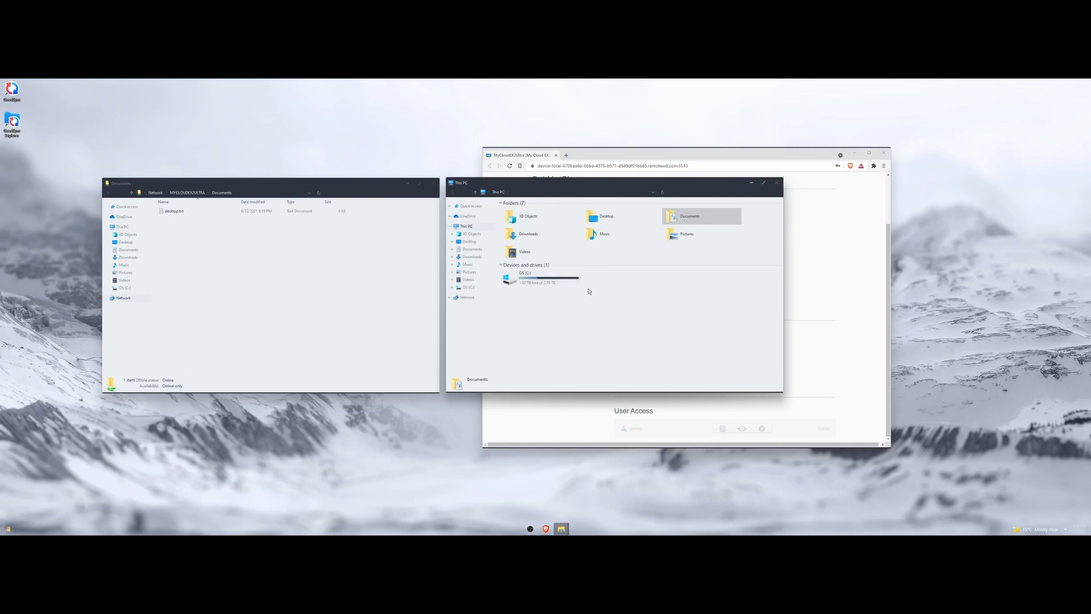
{"action": "left_click", "coordinate": [594, 157]}
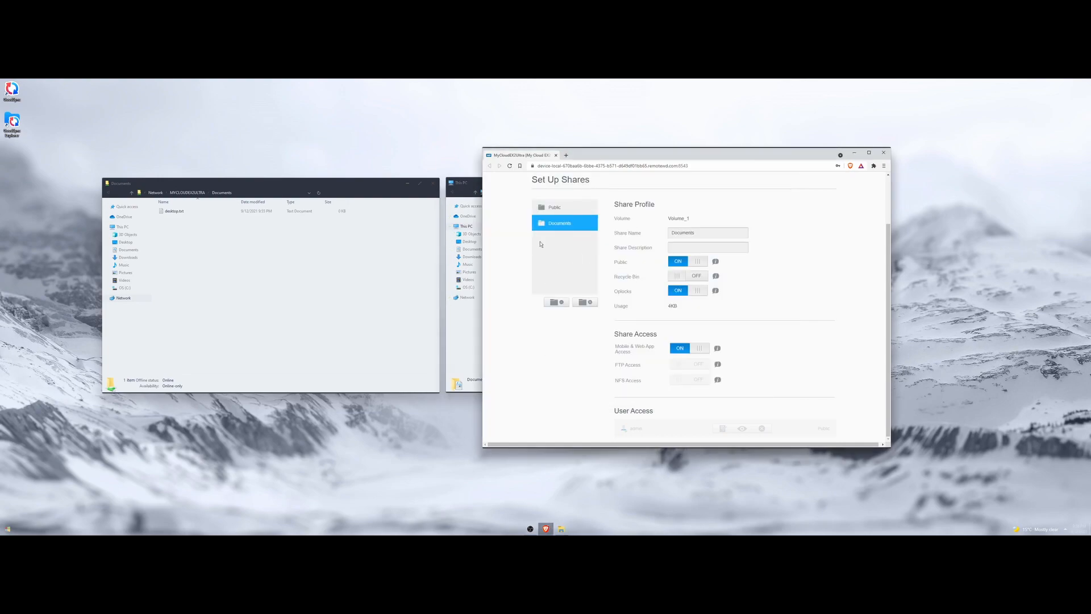
Open mycloud.com in a new tab and choose the My Cloud EX2 Ultra device.
{"action": "left_click", "coordinate": [567, 156]}
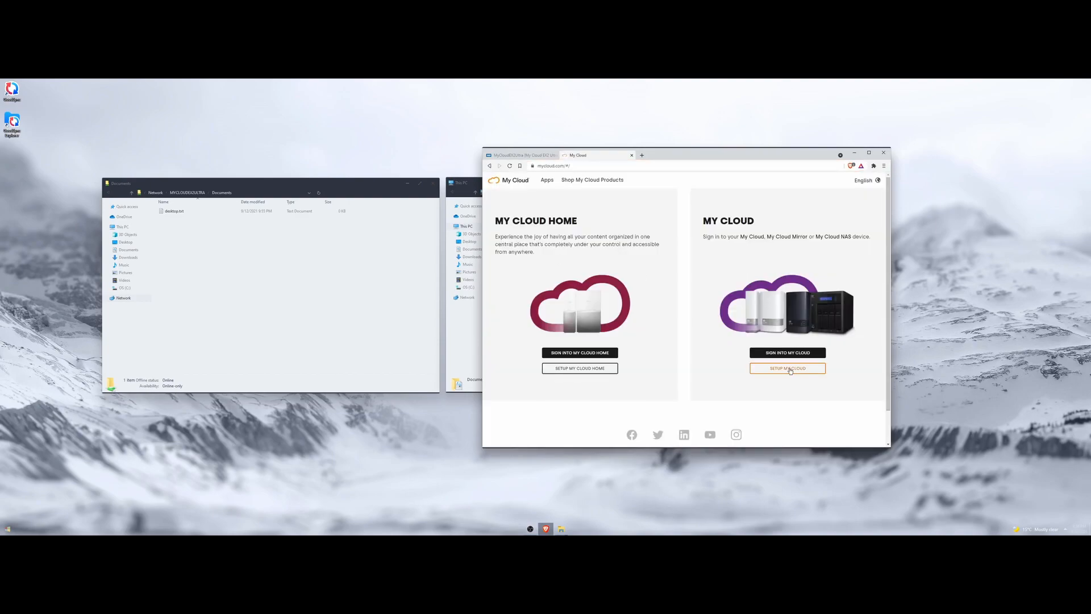
{"action": "left_click", "coordinate": [797, 353]}
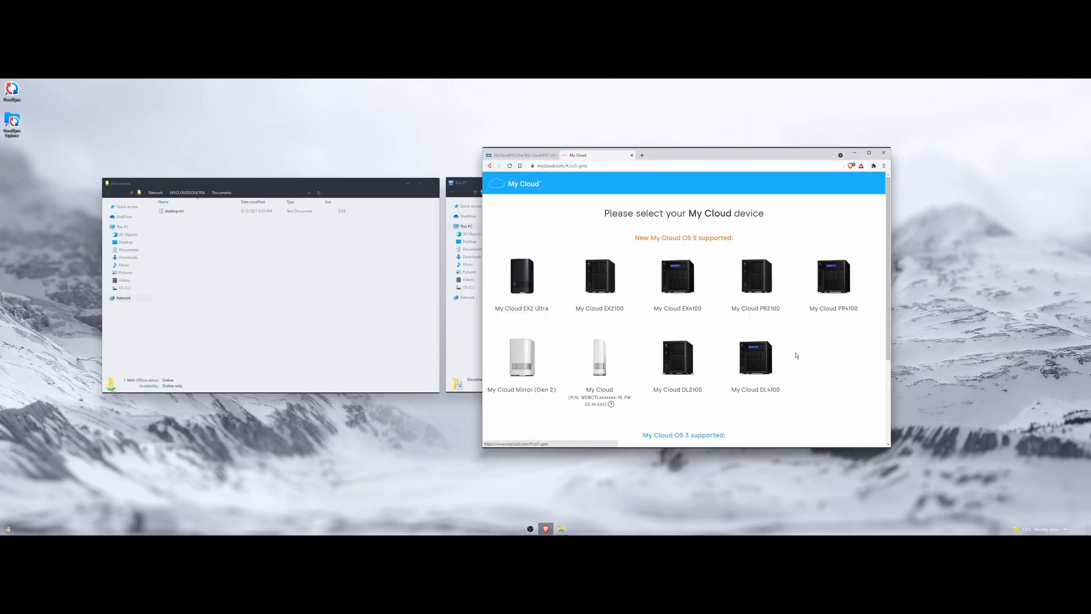
{"action": "left_click", "coordinate": [520, 292]}
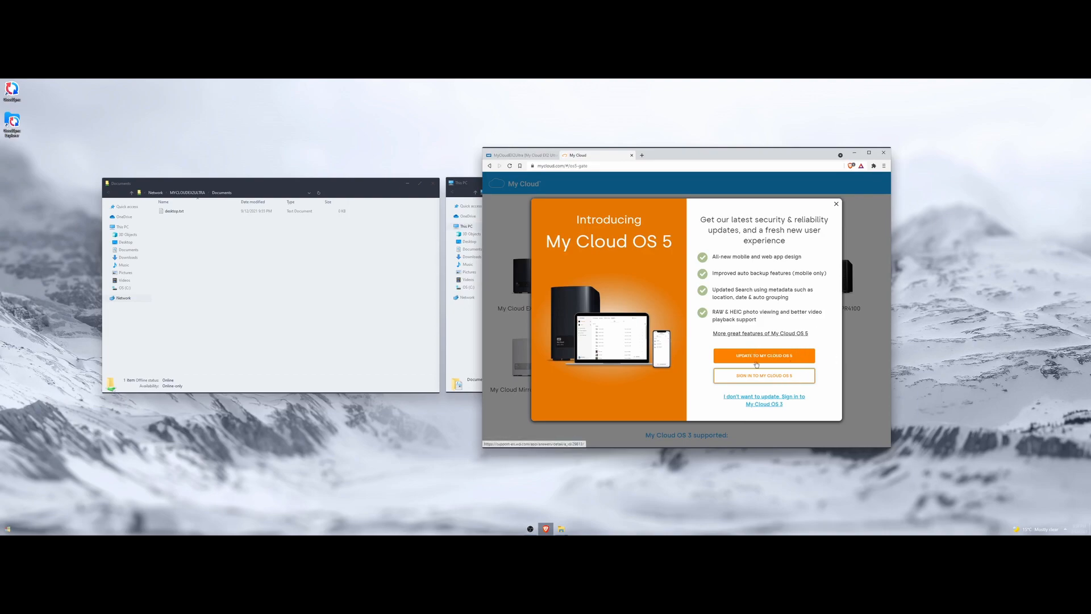
Sign in to My Cloud OS 5 and open the Documents share in the web app.
{"action": "left_click", "coordinate": [786, 377]}
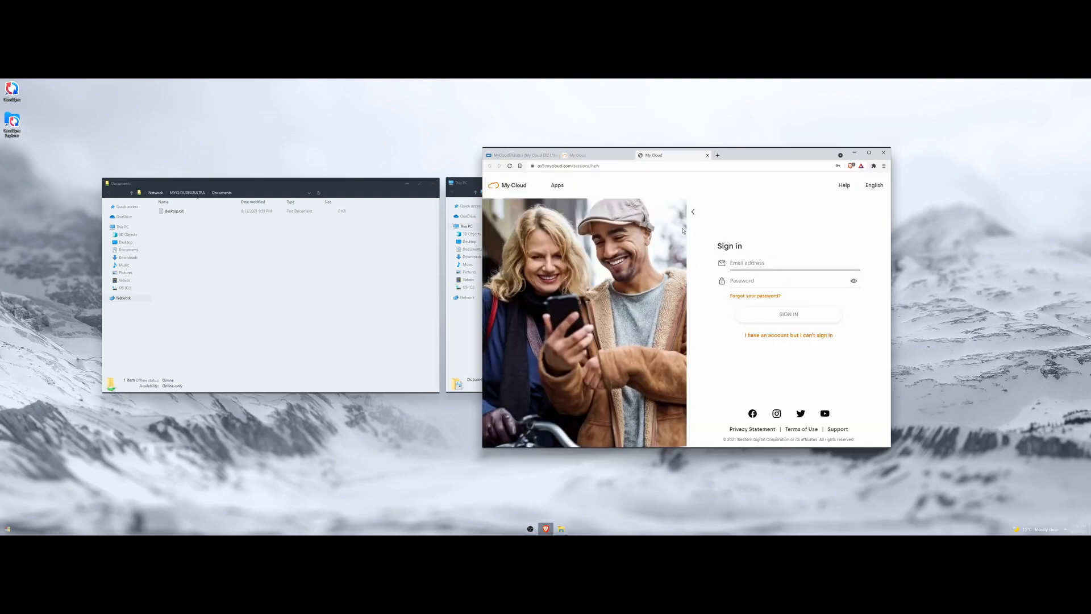
{"action": "left_click", "coordinate": [518, 156]}
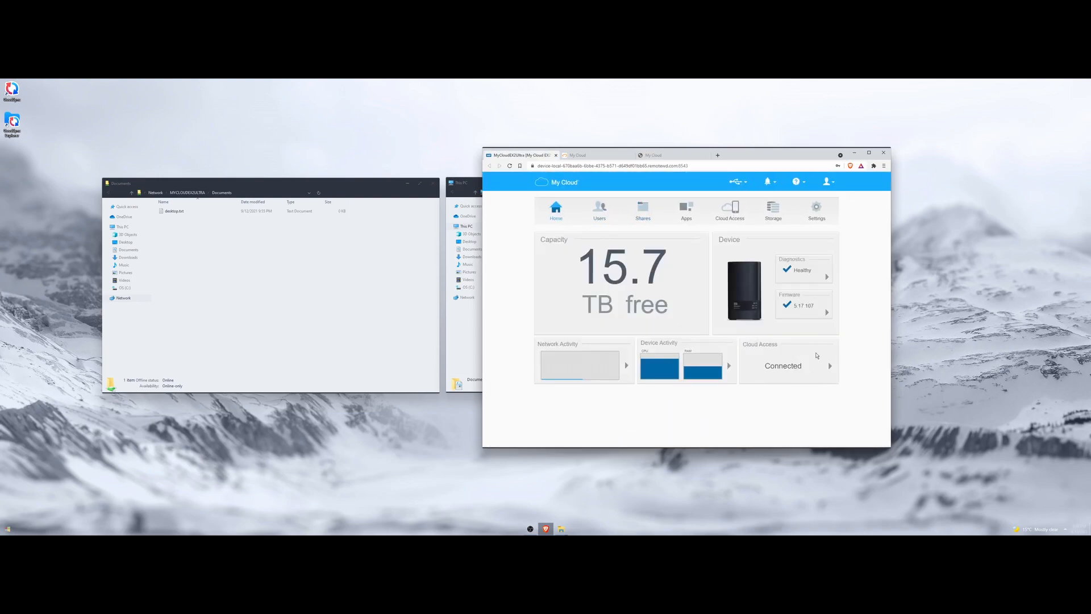
{"action": "left_click", "coordinate": [777, 359]}
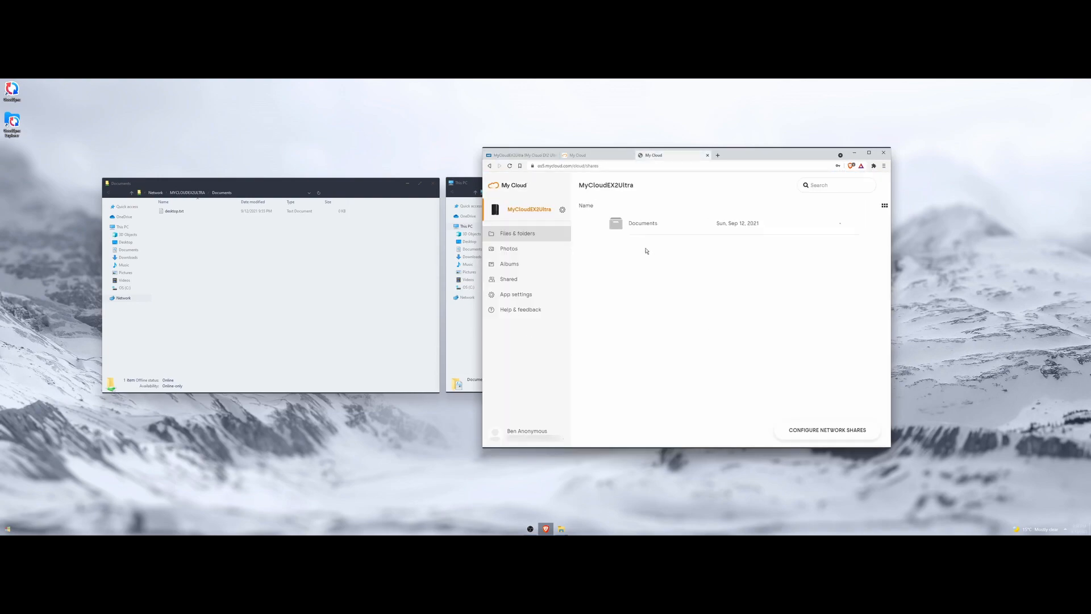
{"action": "left_click", "coordinate": [645, 224]}
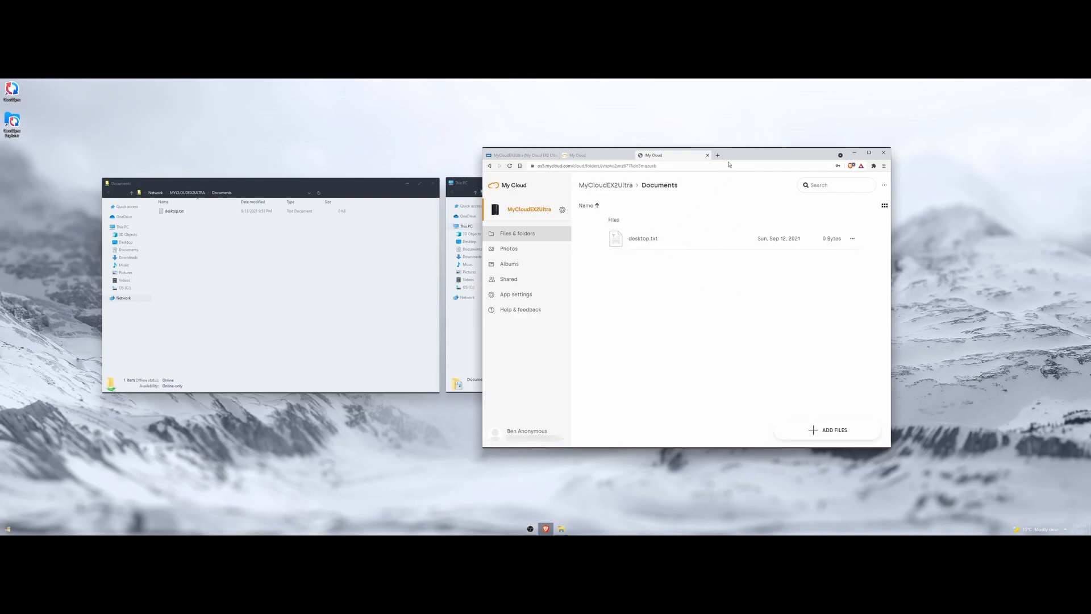
Compare the online Documents share with File Explorer, then close the browser.
{"action": "left_click_drag", "start_coordinate": [735, 159], "coordinate": [925, 99]}
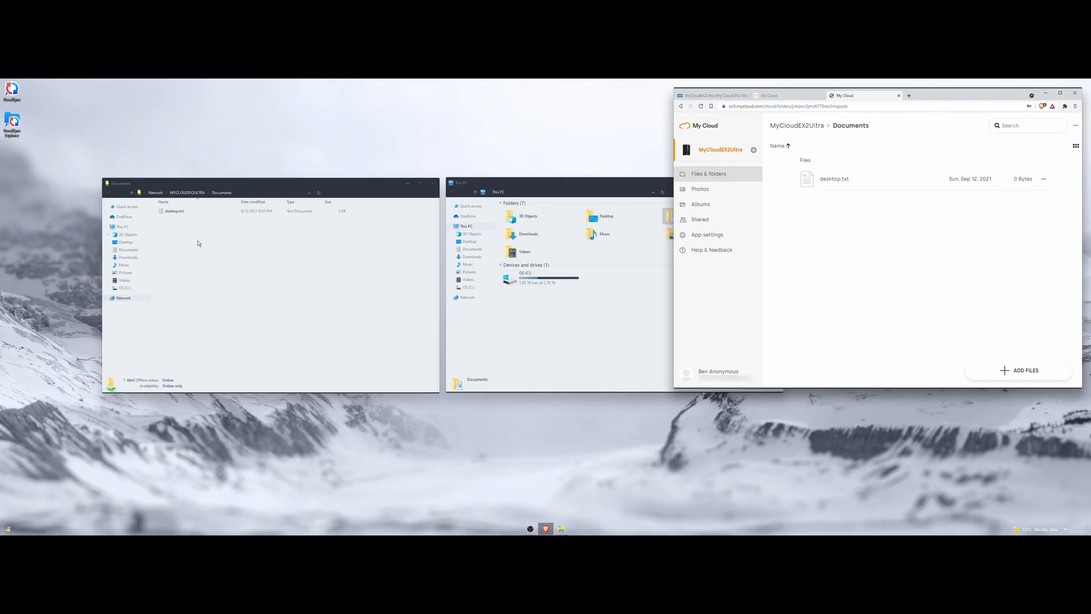
{"action": "left_click", "coordinate": [610, 298]}
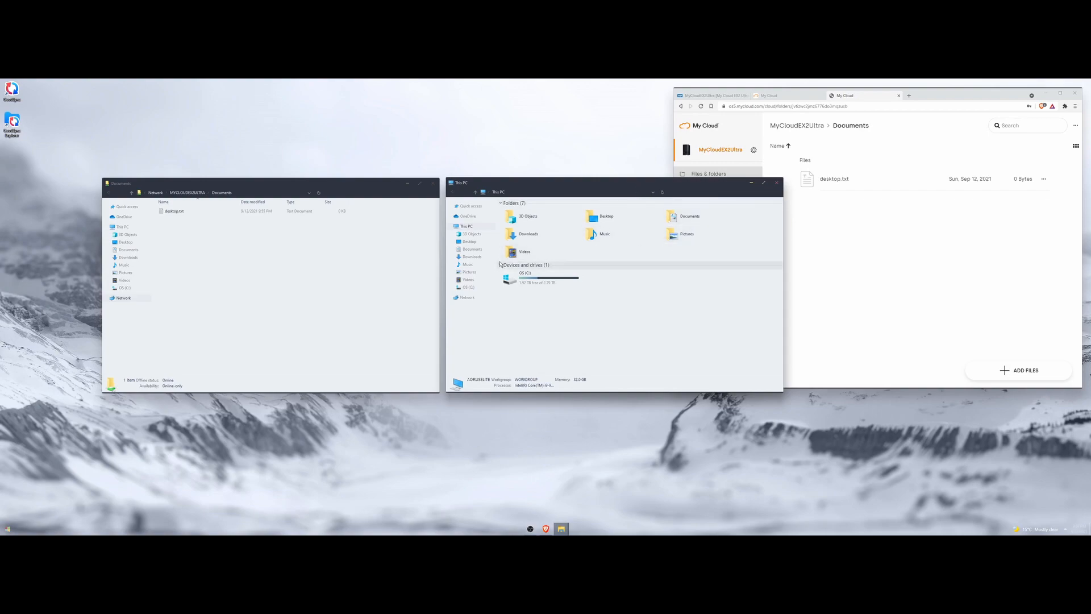
{"action": "left_click", "coordinate": [877, 99]}
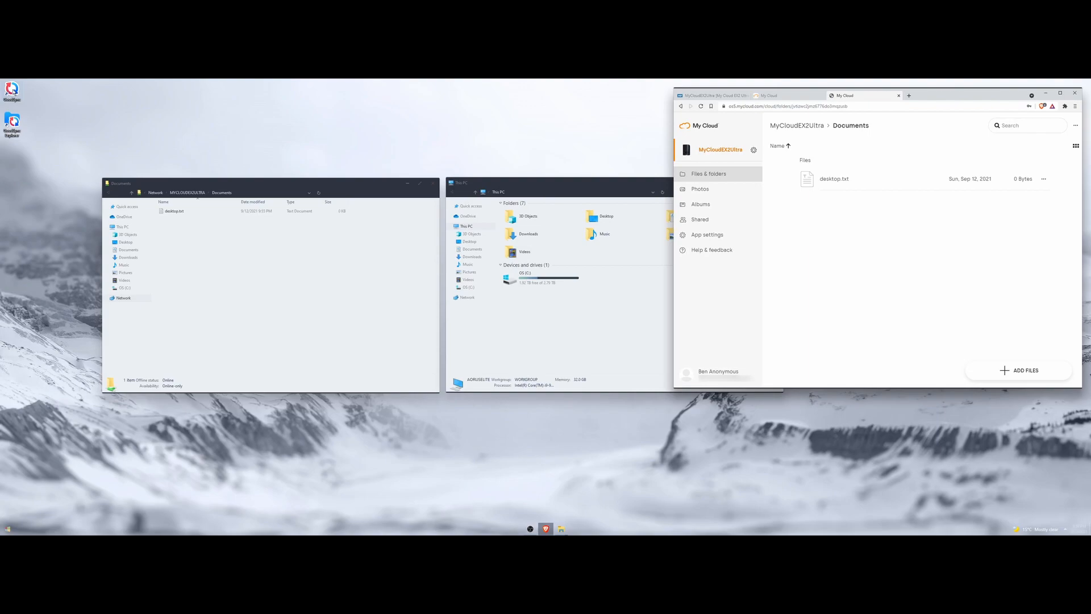
{"action": "left_click", "coordinate": [1075, 93]}
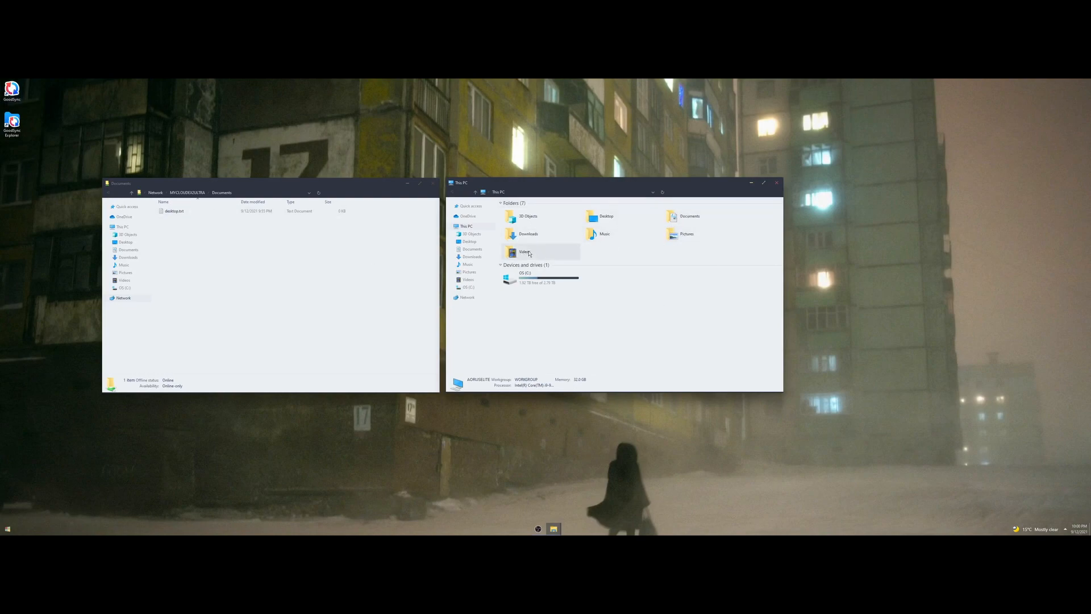
Go up to the NAS share list and launch GoodSync from the desktop.
{"action": "left_click", "coordinate": [188, 192]}
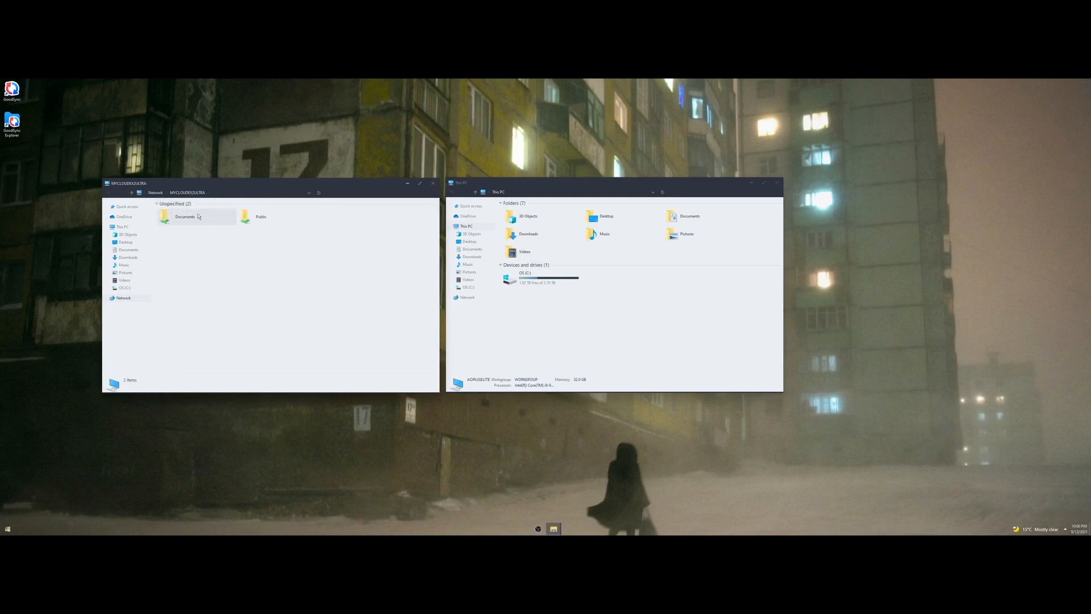
{"action": "double_click", "coordinate": [12, 92]}
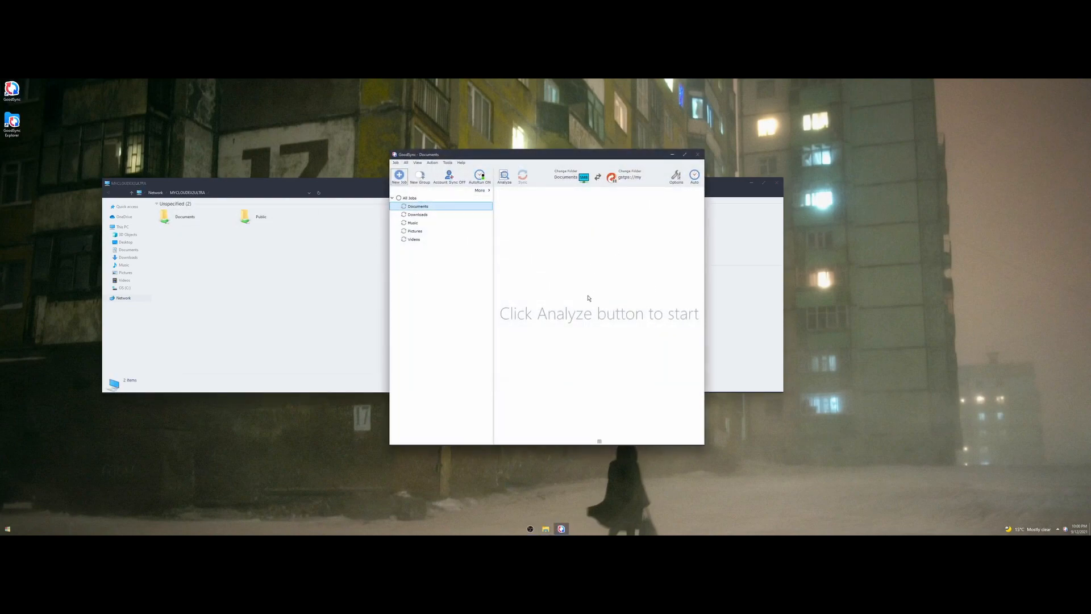
{"action": "left_click_drag", "start_coordinate": [562, 156], "coordinate": [771, 146]}
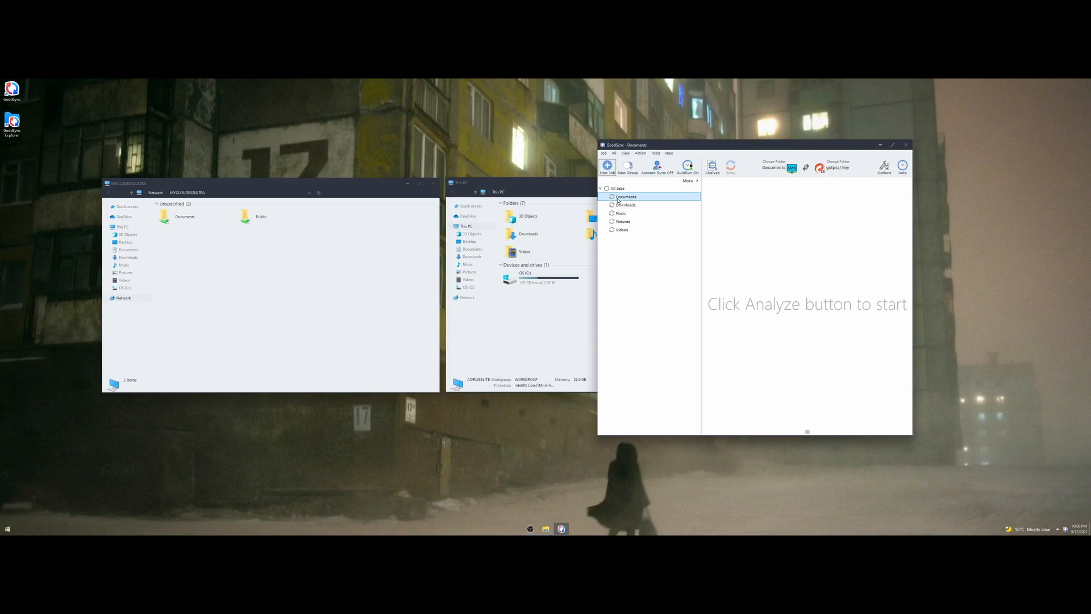
Browse This PC to C:\Users and select the user profile folder.
{"action": "left_click", "coordinate": [468, 287]}
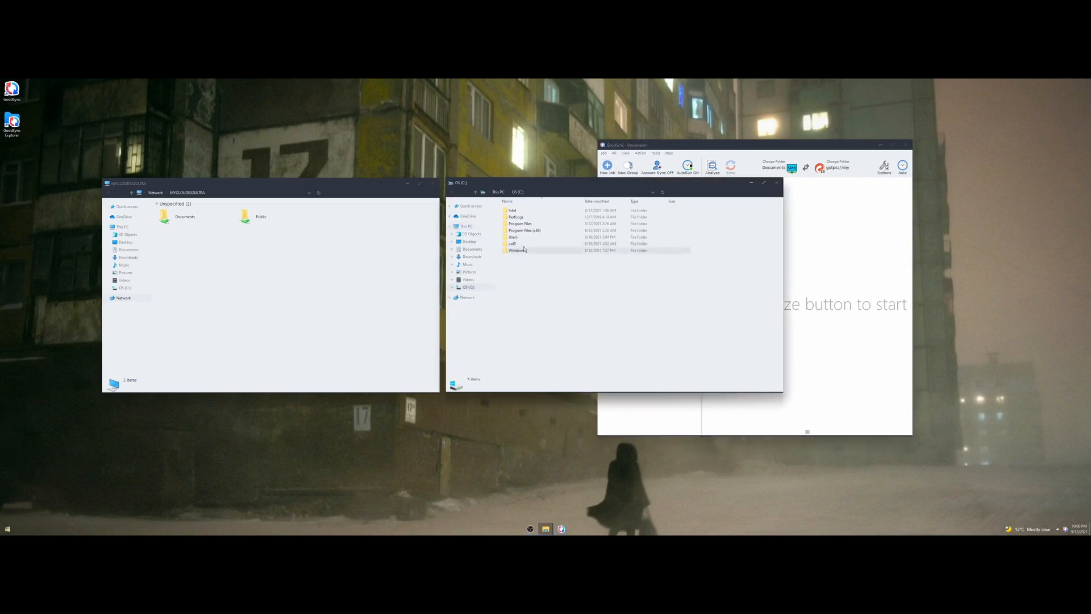
{"action": "double_click", "coordinate": [524, 239]}
{"action": "left_click", "coordinate": [505, 210]}
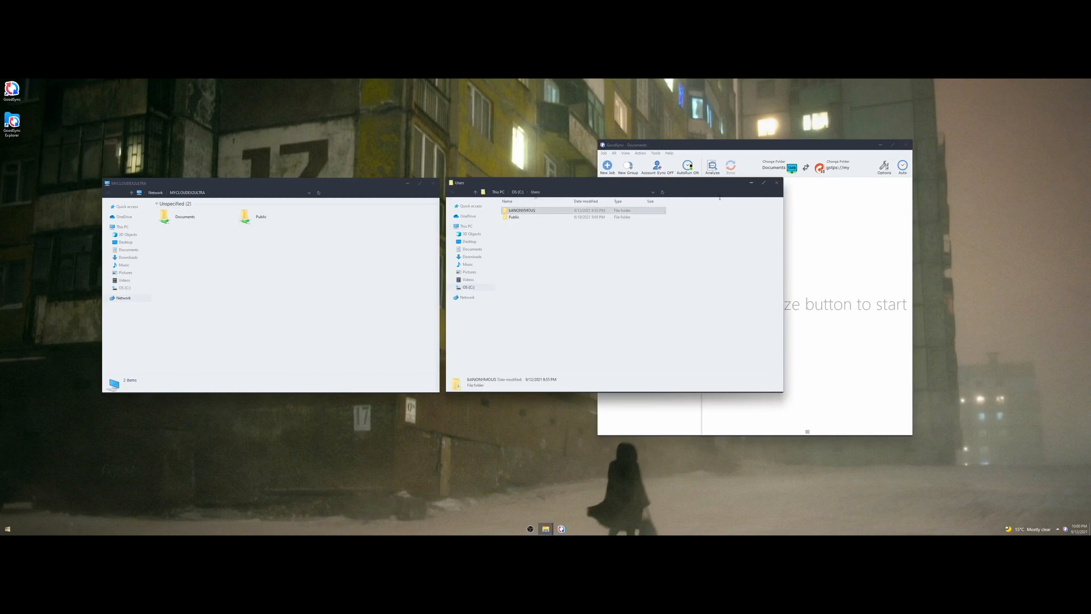
{"action": "left_click_drag", "start_coordinate": [702, 185], "coordinate": [699, 185]}
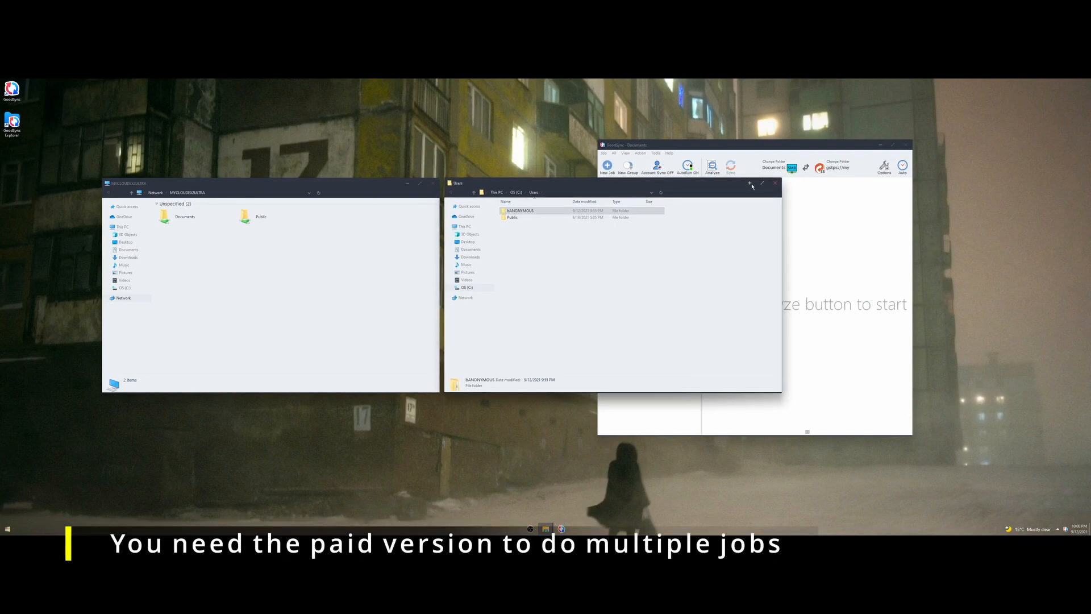
{"action": "left_click", "coordinate": [746, 152]}
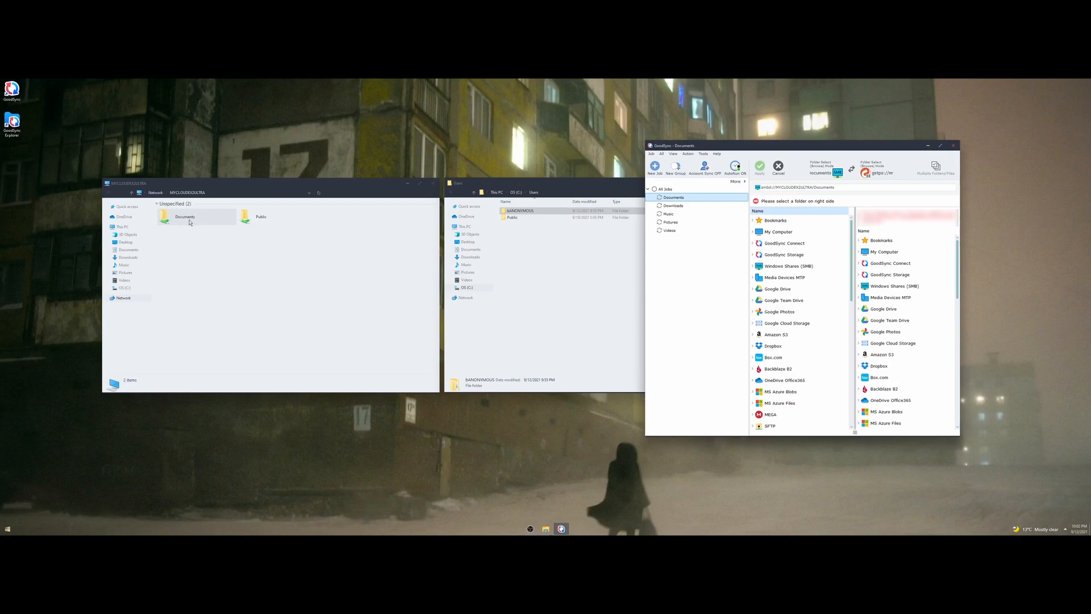
Expand the Windows Shares (SMB) locations in GoodSync's folder browser.
{"action": "left_click_drag", "start_coordinate": [814, 148], "coordinate": [845, 145]}
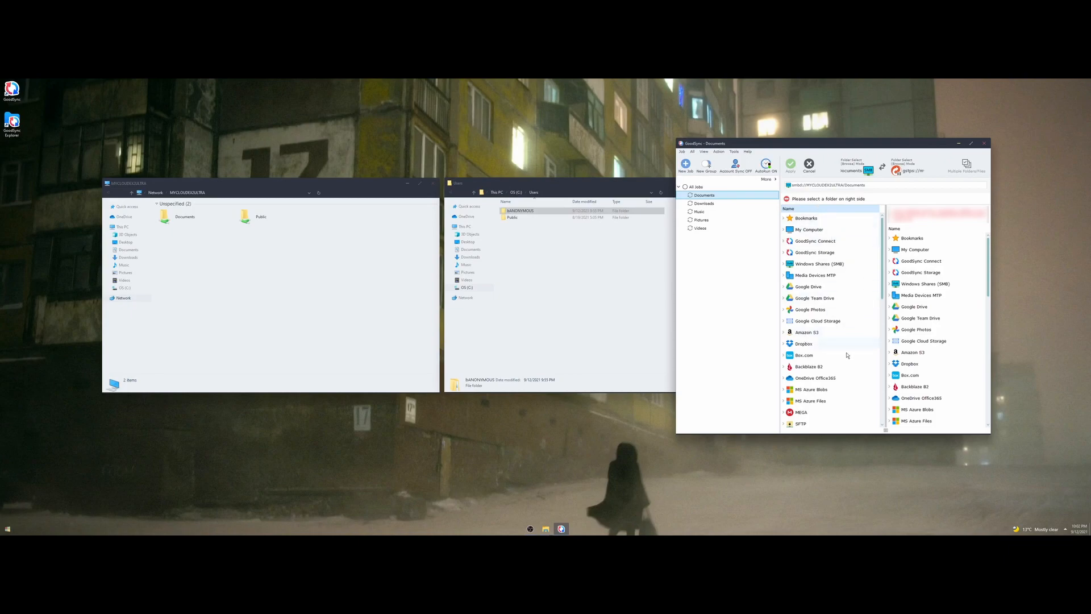
{"action": "double_click", "coordinate": [817, 264]}
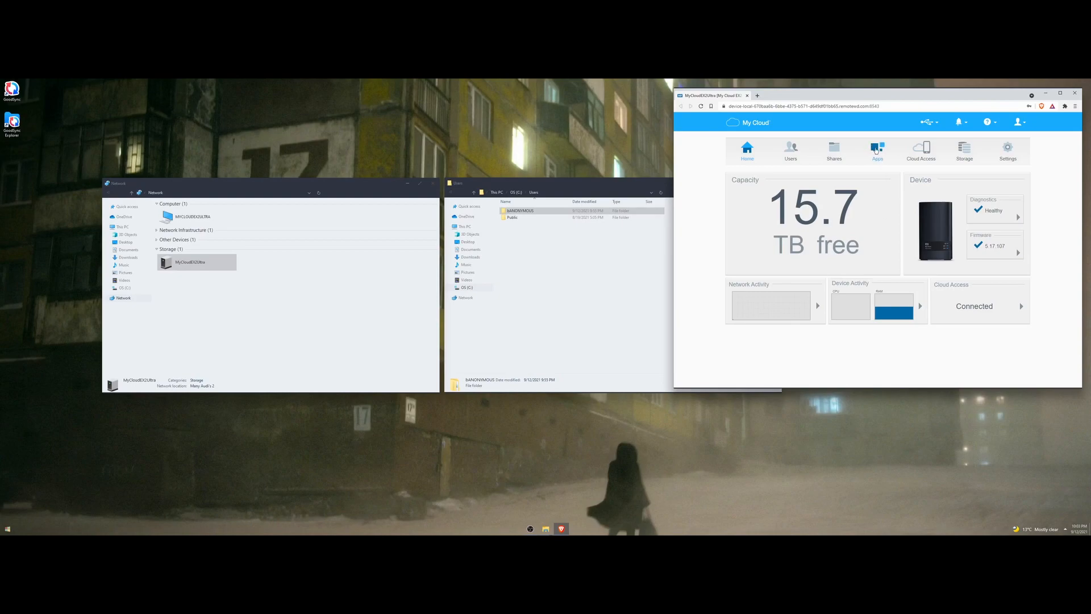
Open the NAS Apps page and review the GoodSync app description.
{"action": "left_click", "coordinate": [878, 149]}
{"action": "scroll", "coordinate": [824, 275], "scroll_direction": "down", "scroll_amount": 2}
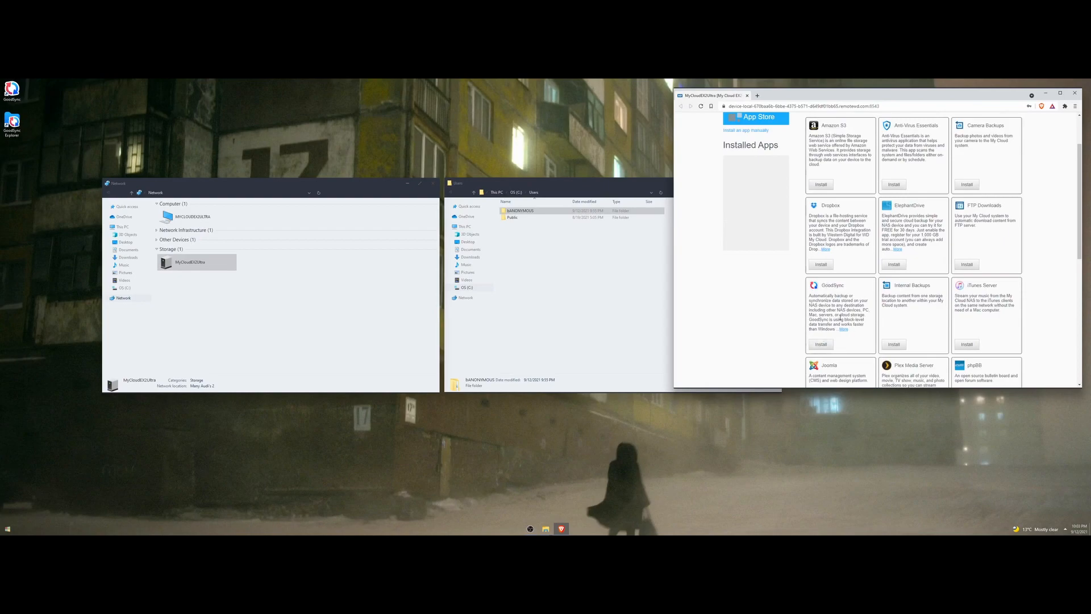
{"action": "left_click_drag", "start_coordinate": [810, 296], "coordinate": [864, 325]}
{"action": "left_click", "coordinate": [864, 326]}
{"action": "scroll", "coordinate": [837, 307], "scroll_direction": "up", "scroll_amount": 2}
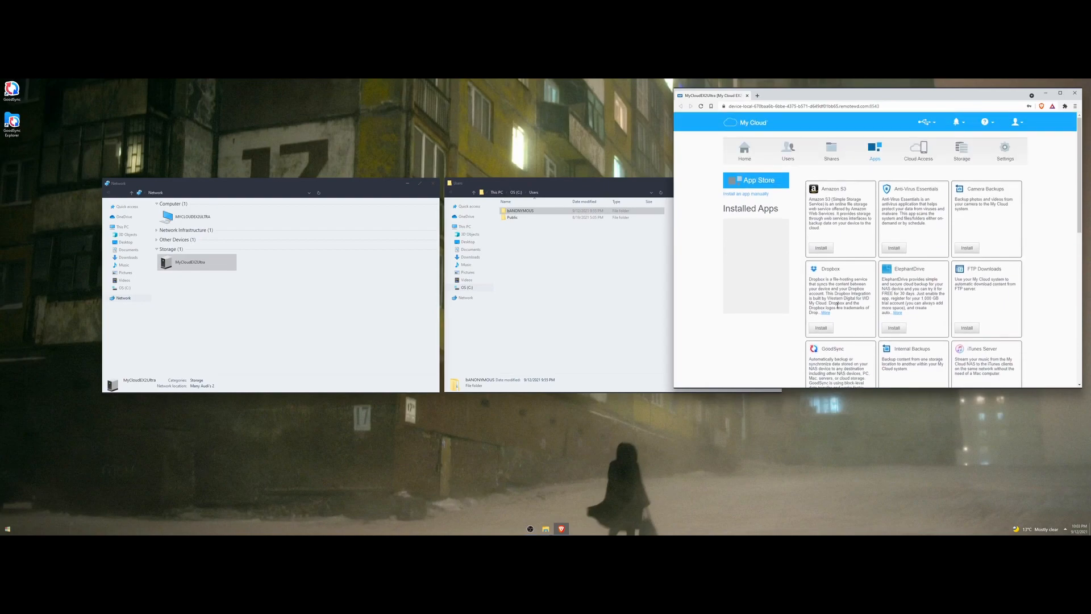
{"action": "scroll", "coordinate": [838, 305], "scroll_direction": "down", "scroll_amount": 2}
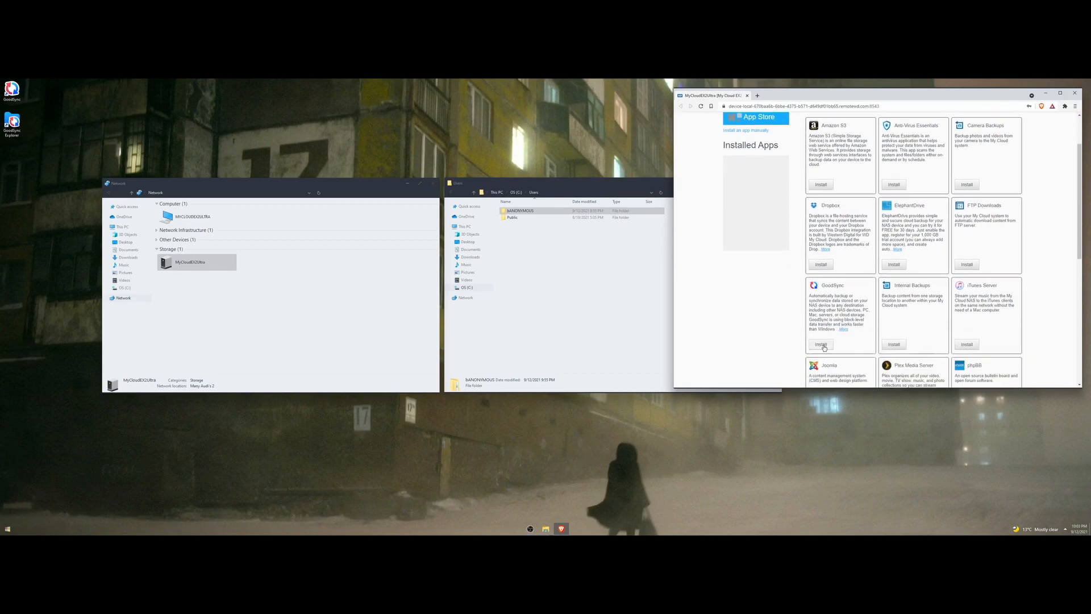
{"action": "scroll", "coordinate": [756, 255], "scroll_direction": "up", "scroll_amount": 2}
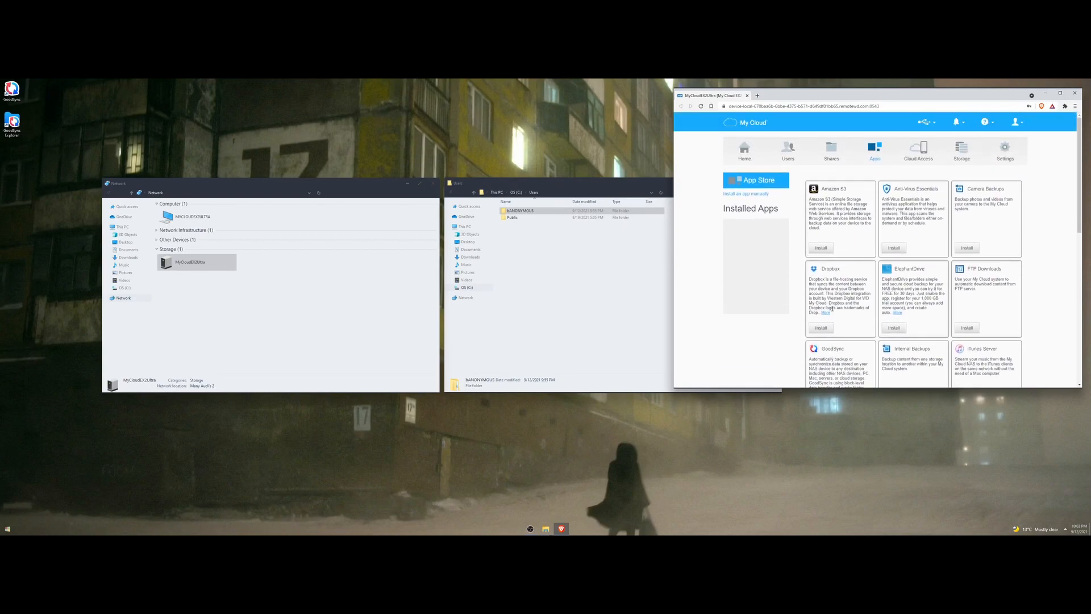
Install the GoodSync app, accepting its terms, and open its File Server configuration.
{"action": "left_click", "coordinate": [752, 194]}
{"action": "left_click", "coordinate": [991, 302]}
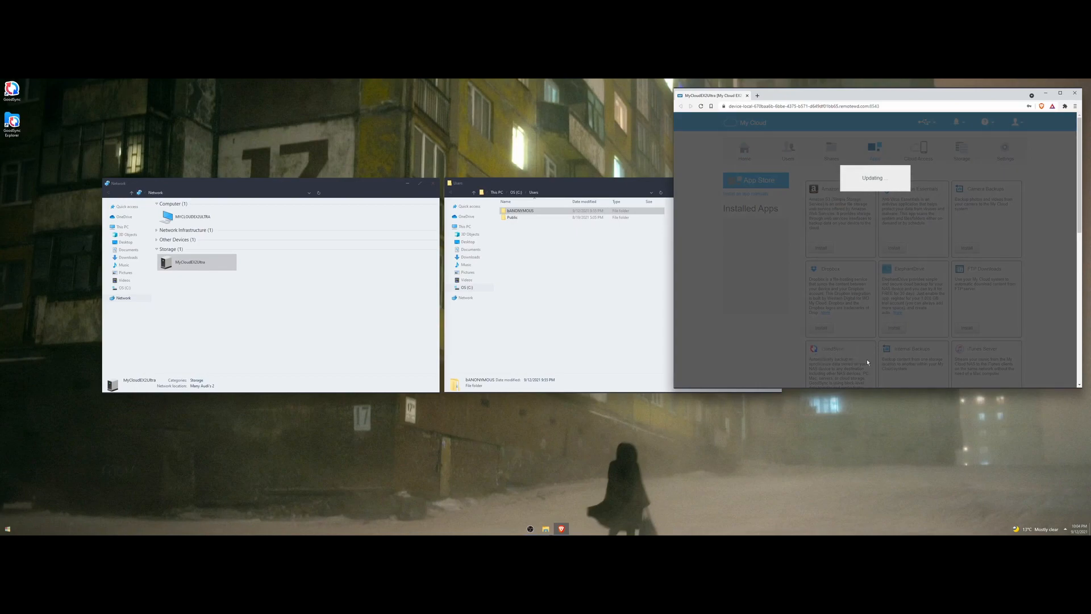
{"action": "left_click", "coordinate": [746, 225]}
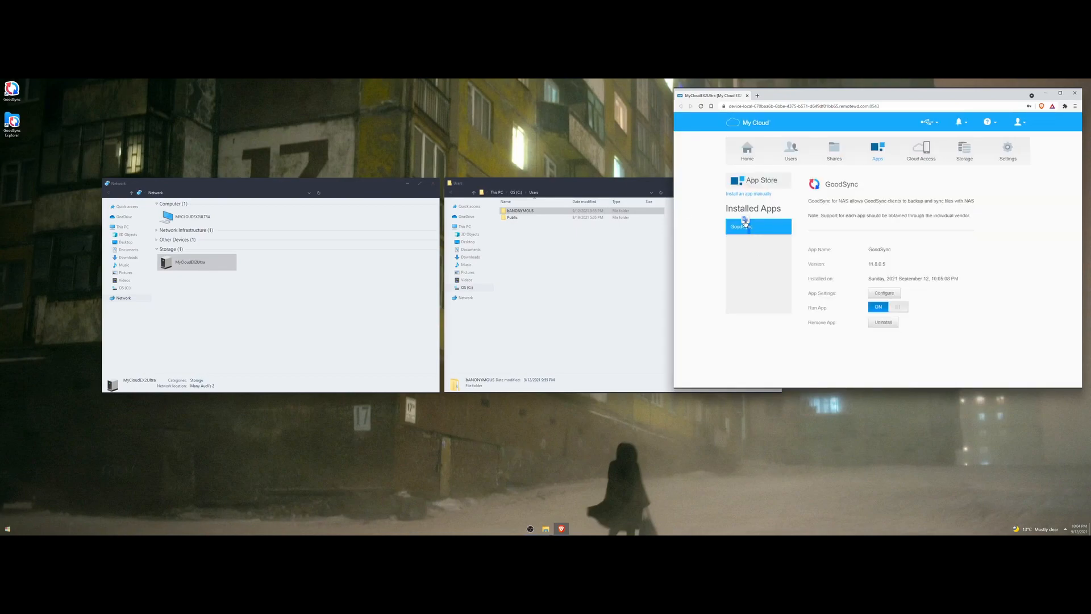
{"action": "left_click", "coordinate": [886, 293]}
{"action": "left_click", "coordinate": [742, 222]}
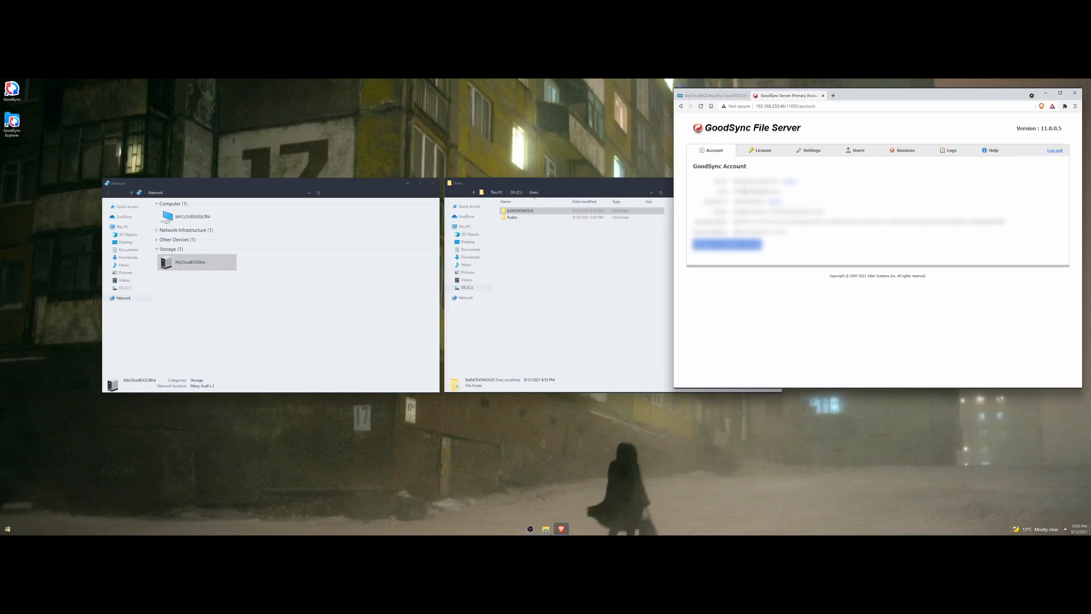
Return to the My Cloud apps page in the browser.
{"action": "left_click_drag", "start_coordinate": [693, 166], "coordinate": [755, 168]}
{"action": "left_click", "coordinate": [732, 96]}
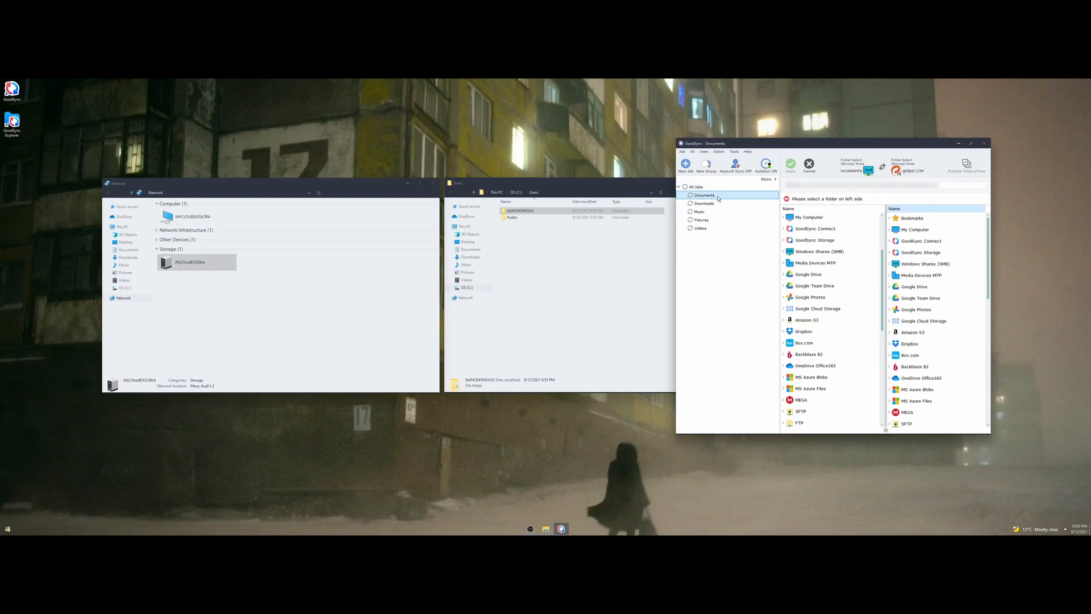
Pick Shares/Documents under GoodSync Connect > mycloudex2ultra as the left folder.
{"action": "left_click", "coordinate": [835, 229]}
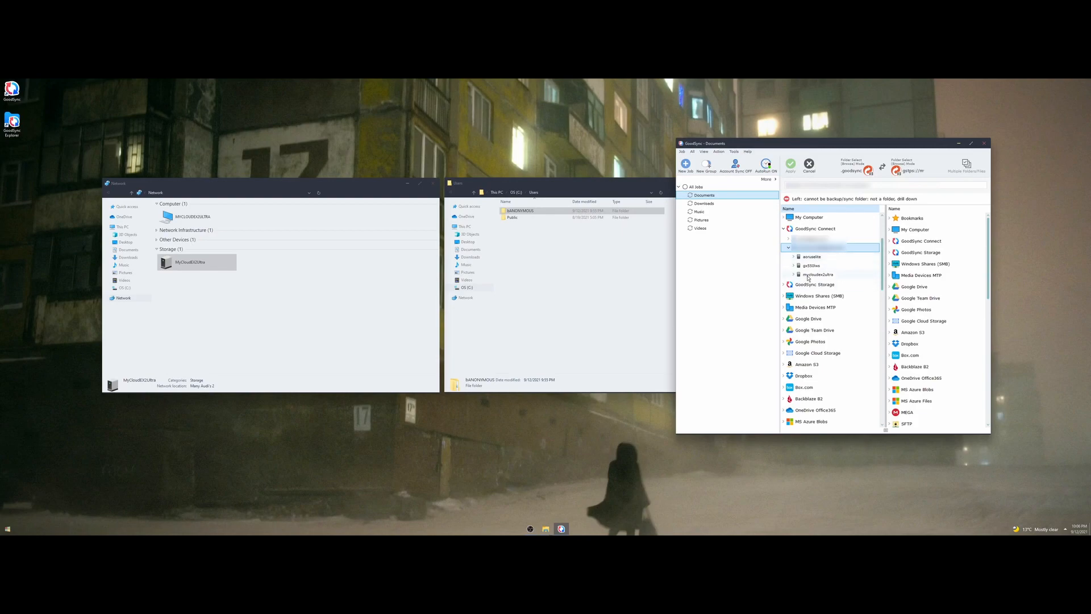
{"action": "left_click", "coordinate": [827, 276]}
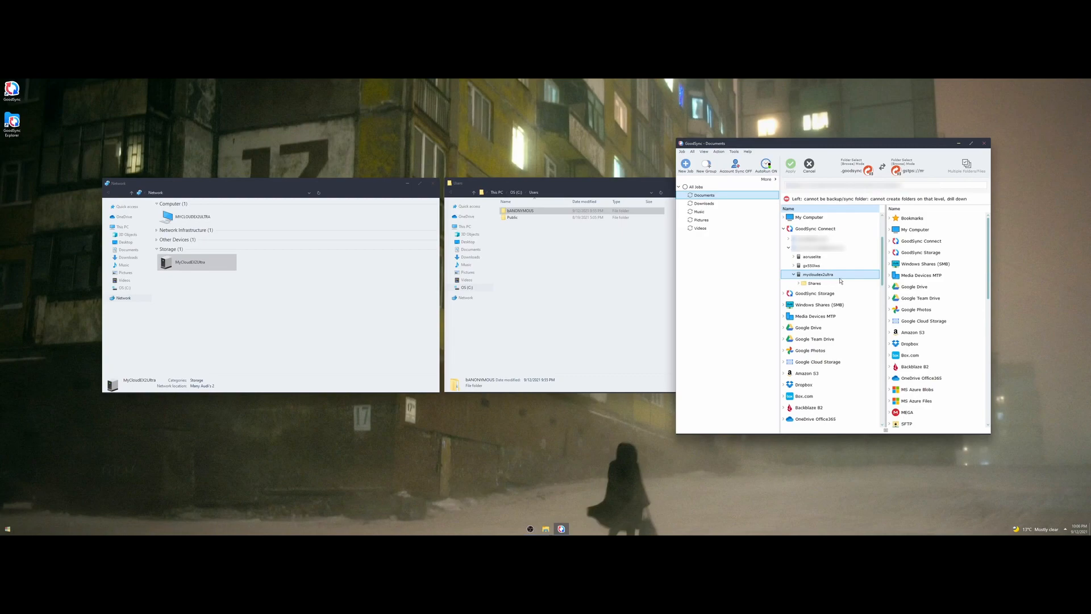
{"action": "left_click", "coordinate": [815, 285]}
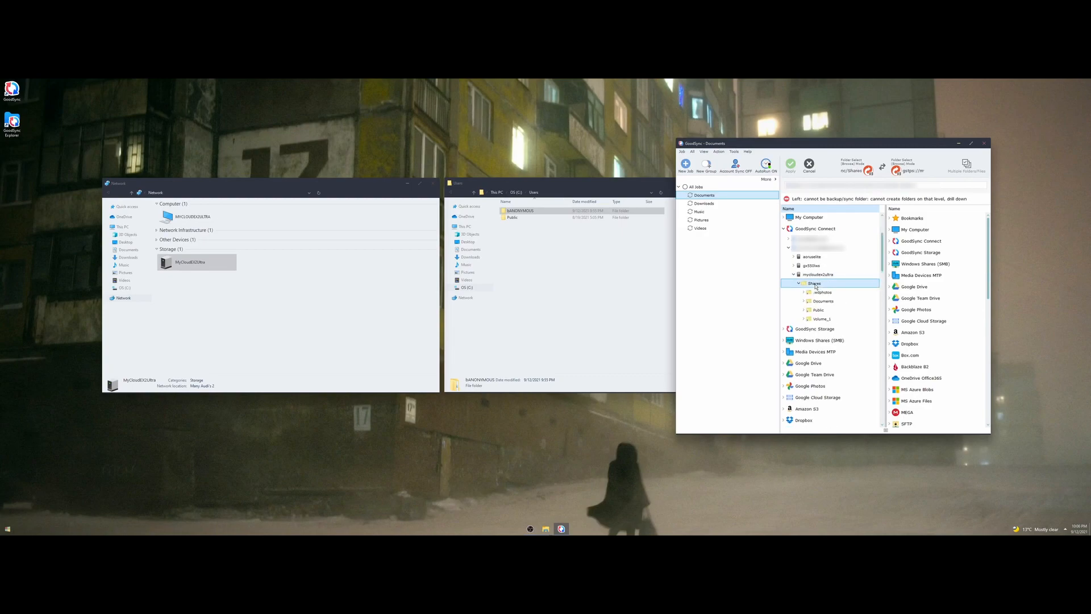
{"action": "left_click", "coordinate": [833, 304]}
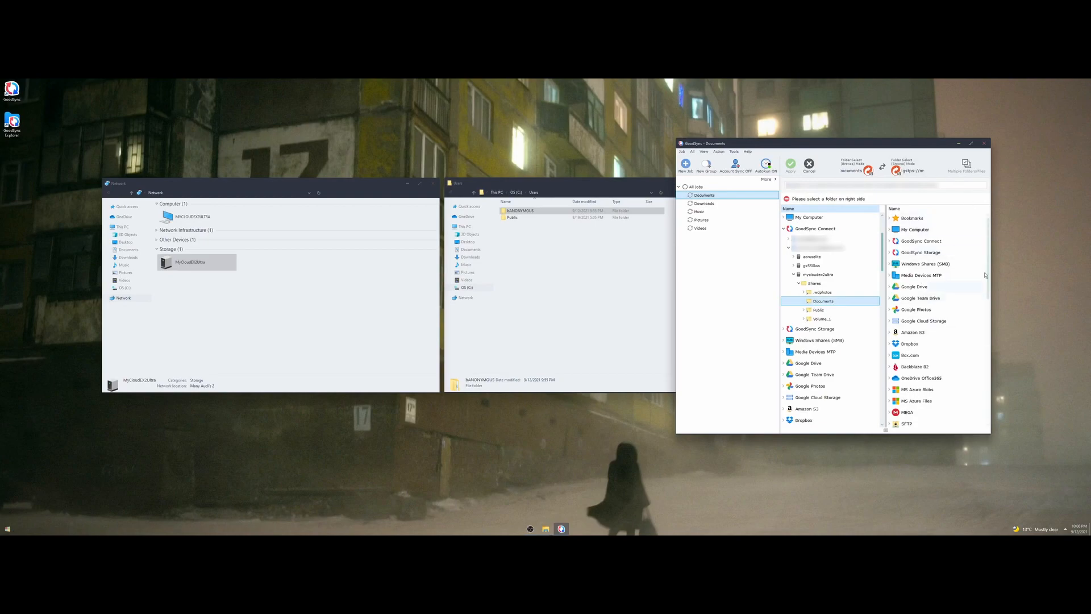
Pick the local user profile folder under My Computer as the right folder.
{"action": "left_click", "coordinate": [890, 230]}
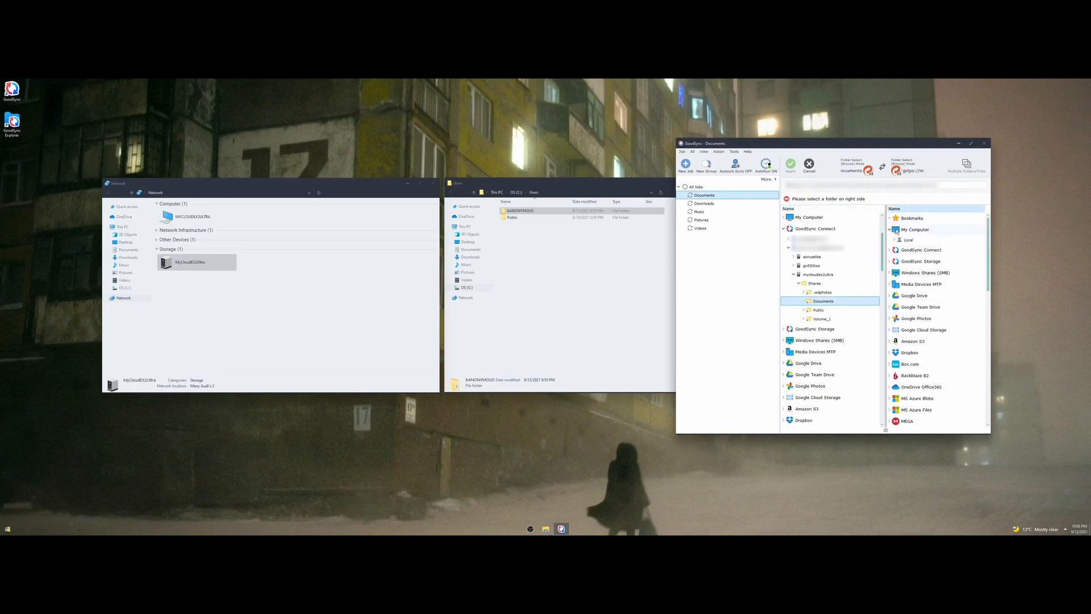
{"action": "left_click", "coordinate": [911, 241]}
{"action": "left_click", "coordinate": [909, 250]}
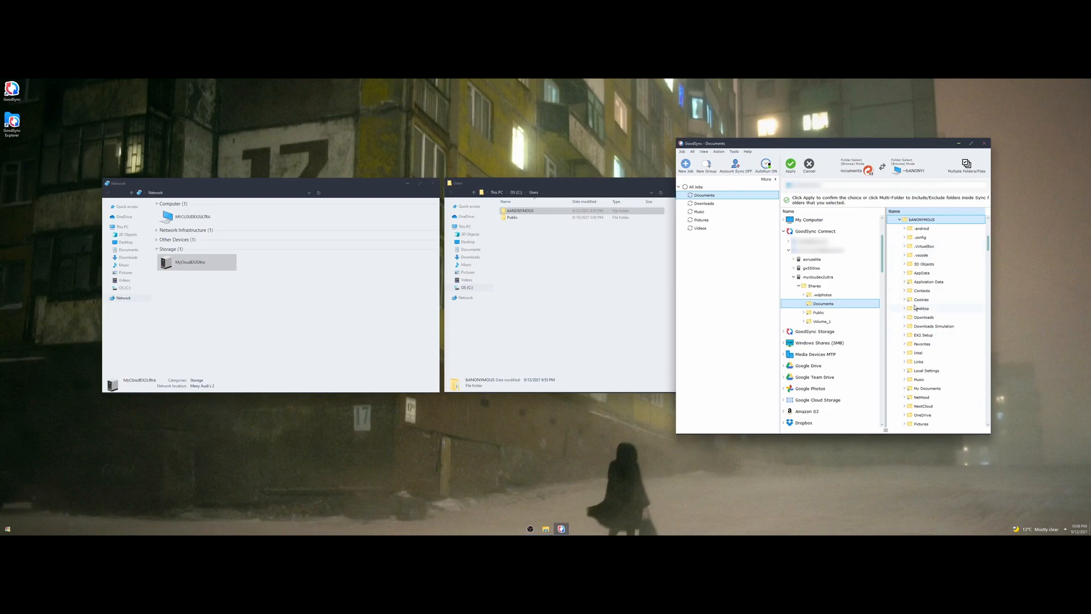
In a new File Explorer window, go to C:\Users\<user>\Documents.
{"action": "right_click", "coordinate": [545, 528]}
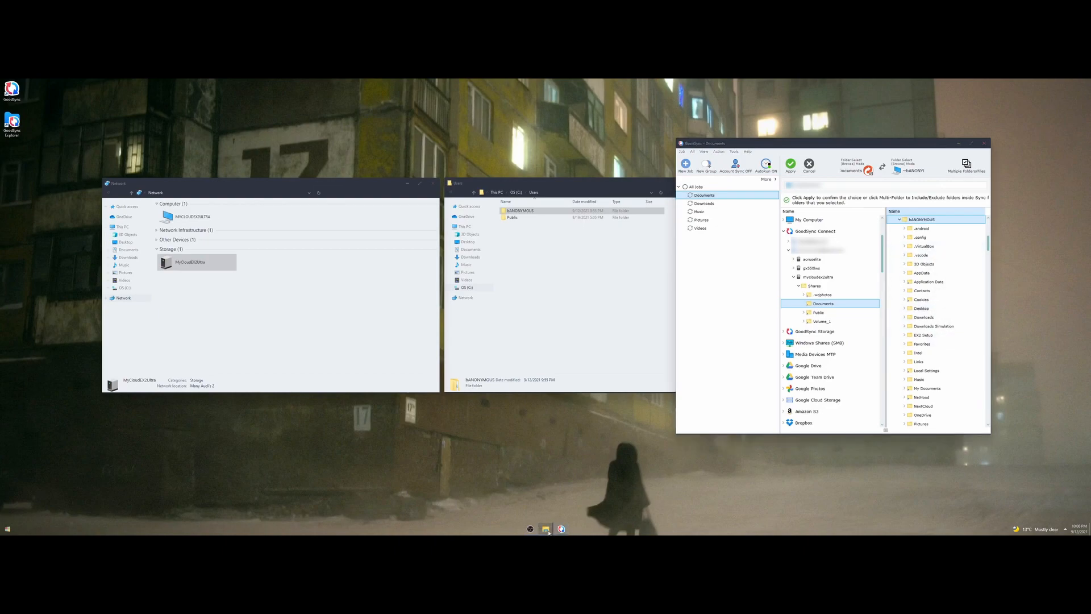
{"action": "left_click", "coordinate": [534, 514]}
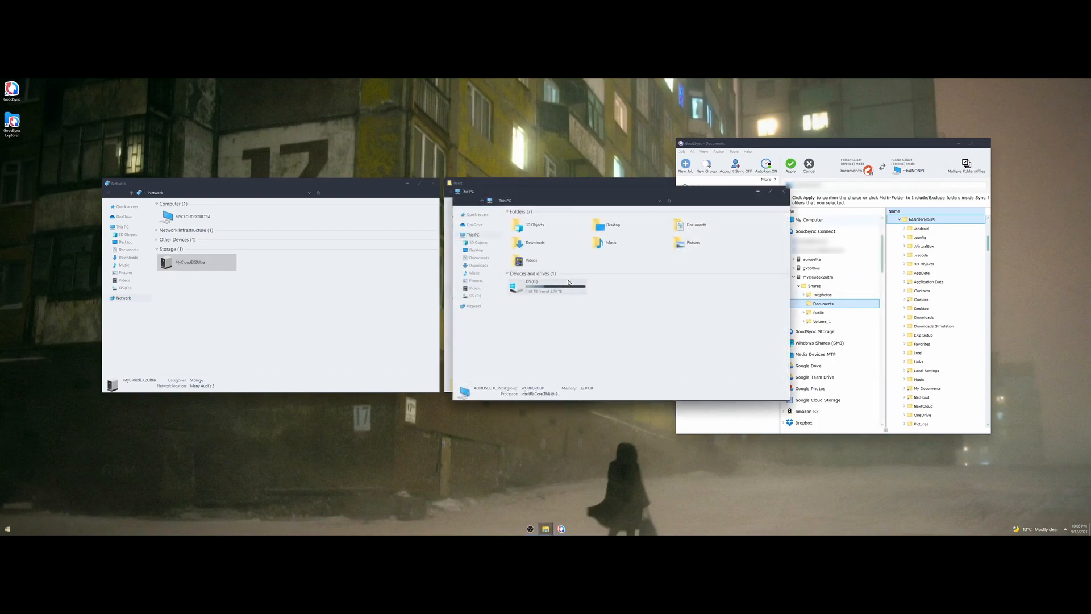
{"action": "left_click", "coordinate": [475, 296]}
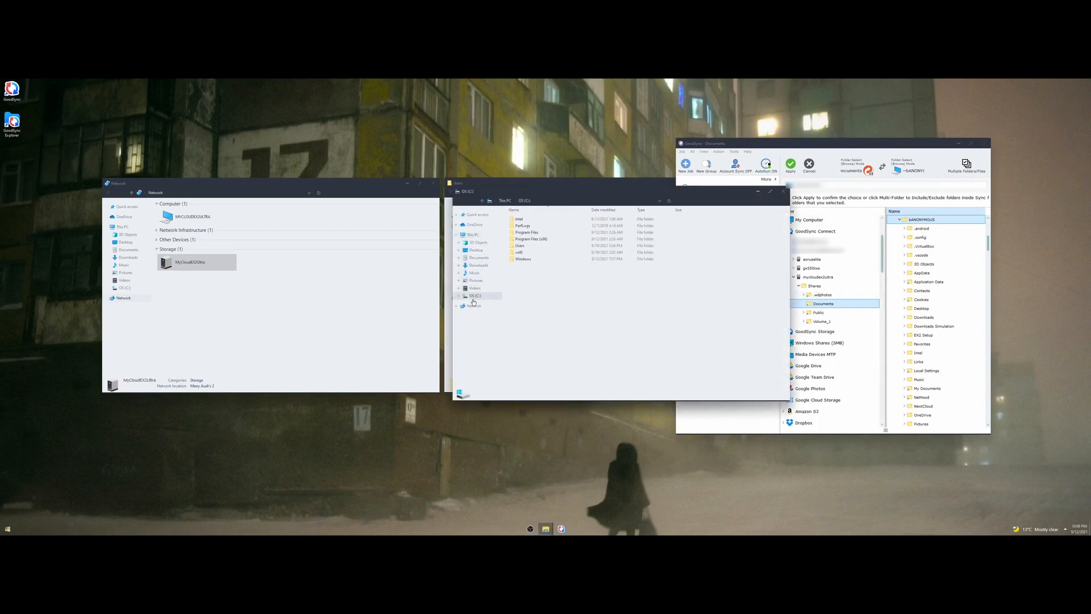
{"action": "double_click", "coordinate": [526, 246]}
{"action": "double_click", "coordinate": [525, 279]}
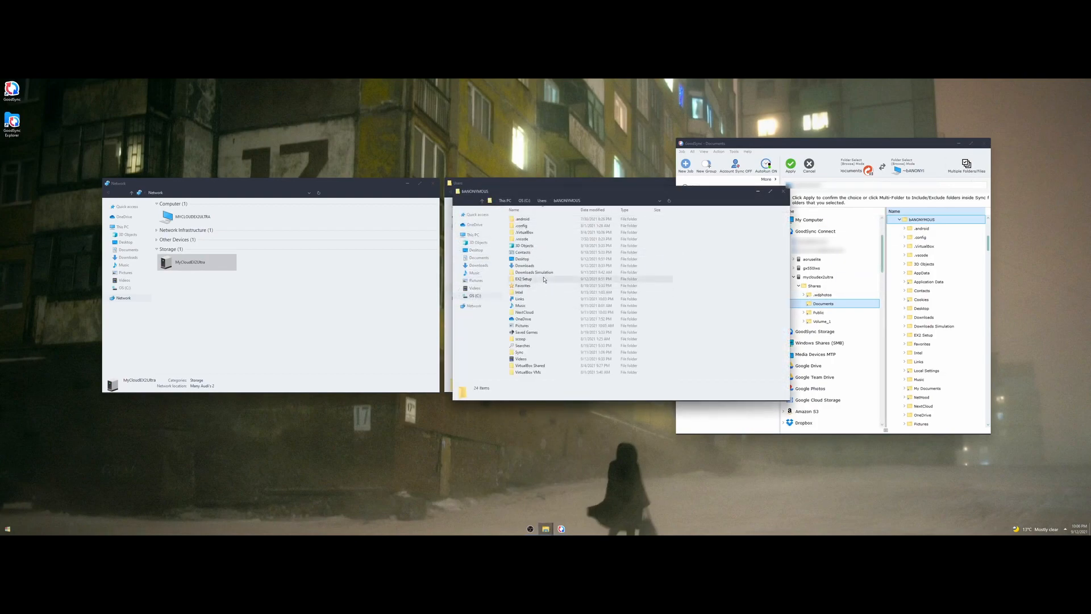
{"action": "right_click", "coordinate": [722, 274]}
{"action": "left_click", "coordinate": [744, 332]}
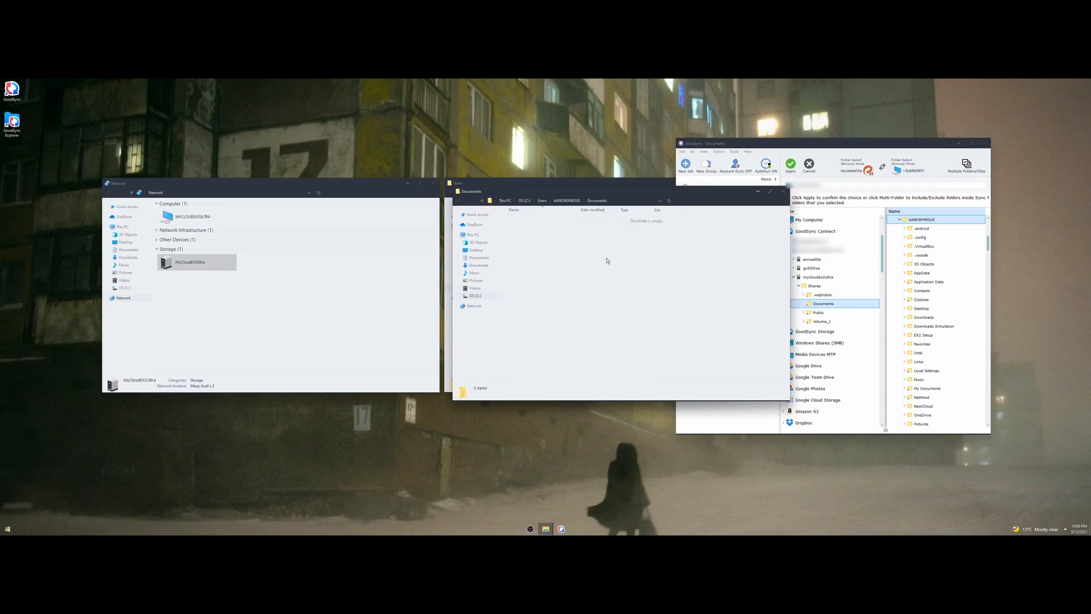
Create an empty text file named laptop.txt in Documents.
{"action": "right_click", "coordinate": [576, 251]}
{"action": "mouse_move", "coordinate": [619, 332]}
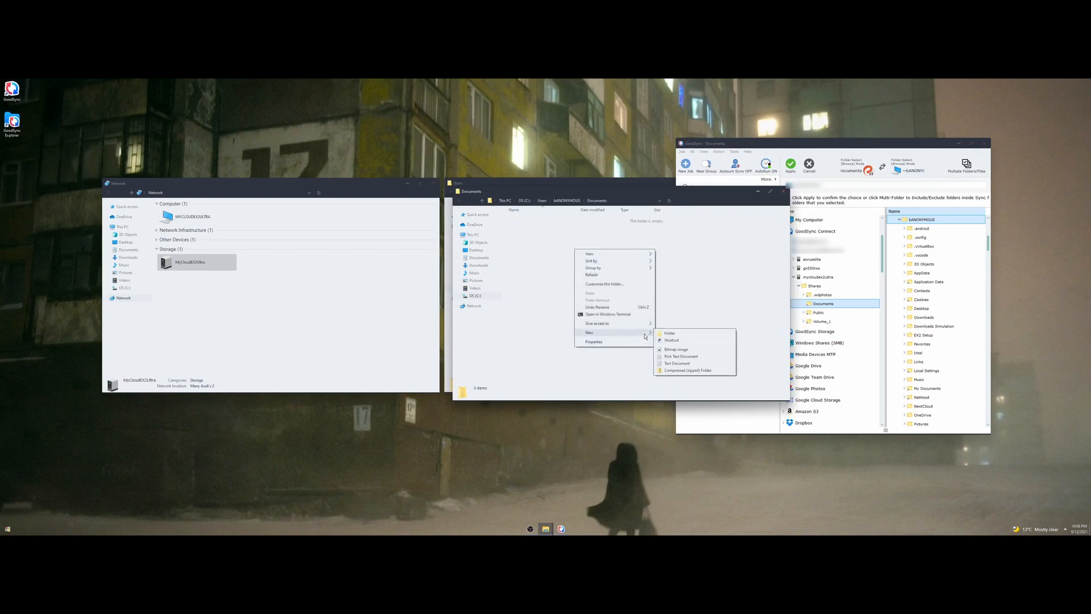
{"action": "left_click", "coordinate": [680, 364]}
{"action": "type", "text": "laptop"}
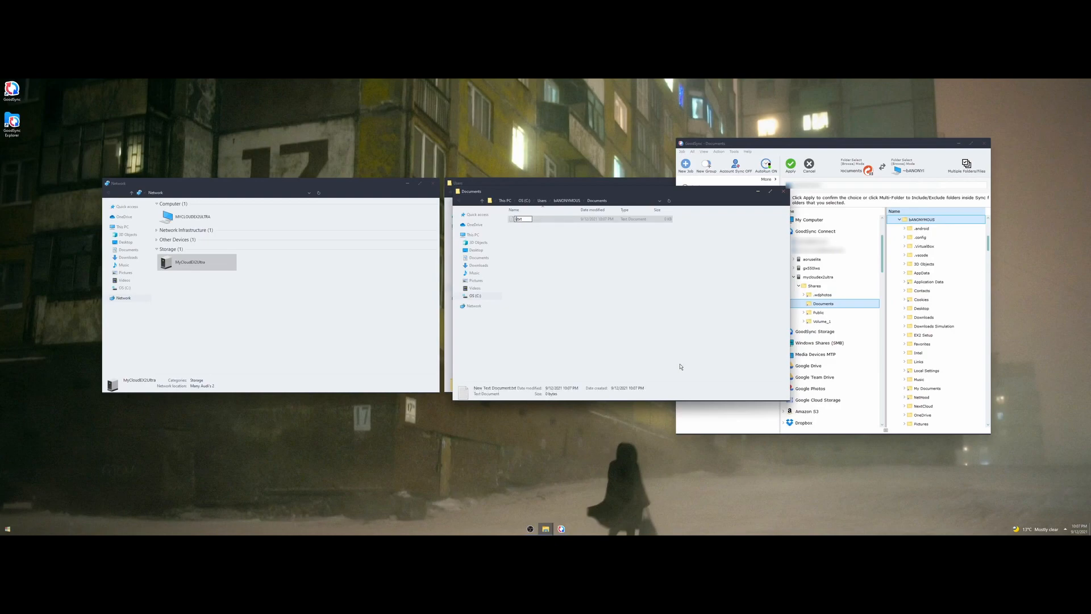
{"action": "key", "text": "Return"}
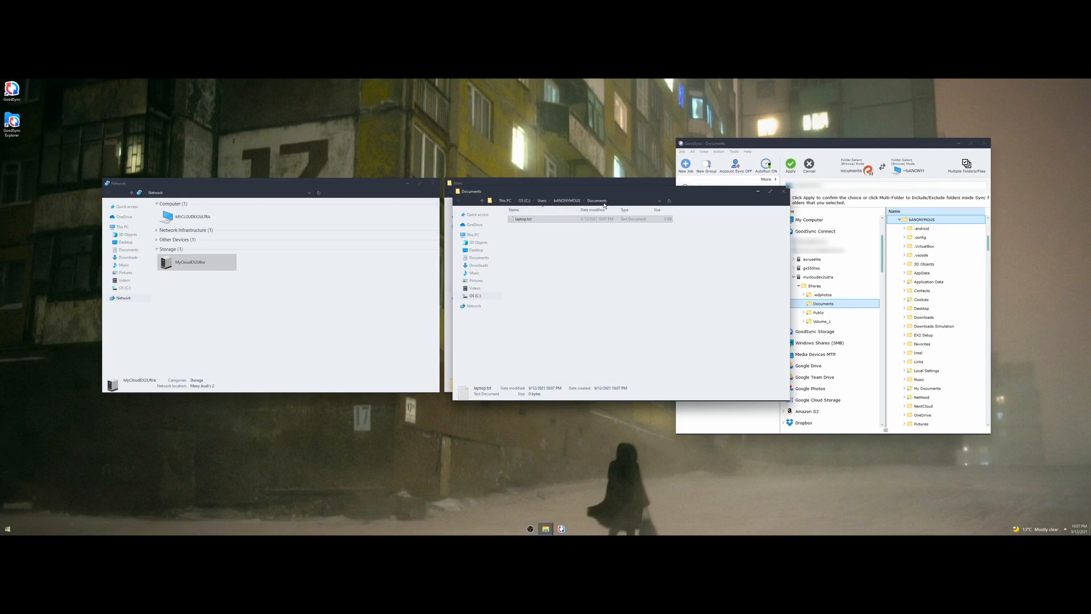
Close the Documents window and select the local user folder as GoodSync's right side.
{"action": "left_click_drag", "start_coordinate": [615, 198], "coordinate": [664, 269]}
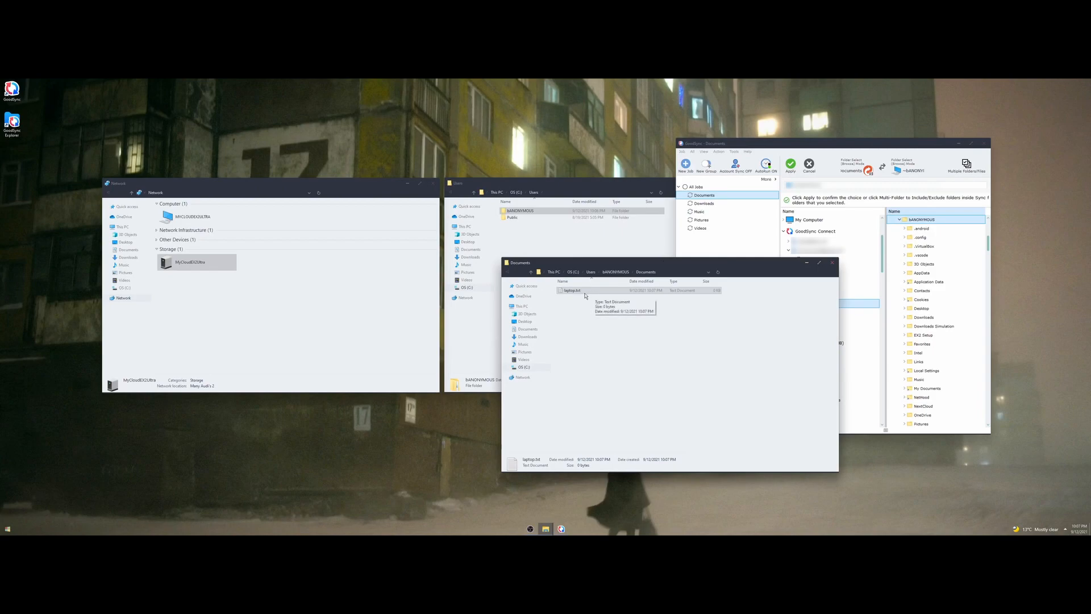
{"action": "left_click", "coordinate": [832, 263]}
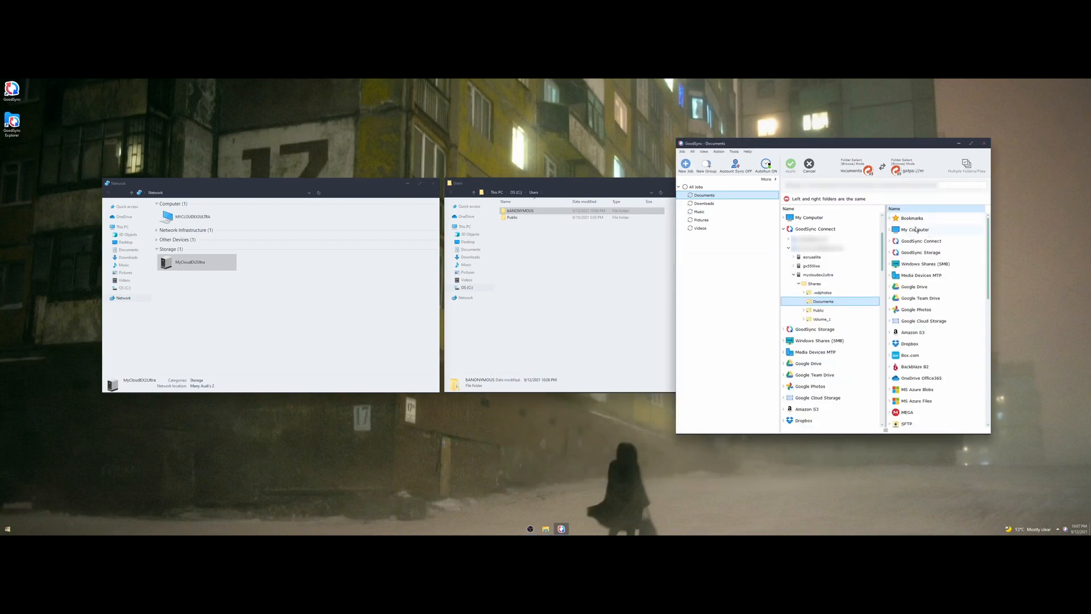
{"action": "left_click", "coordinate": [912, 229]}
{"action": "left_click", "coordinate": [919, 240]}
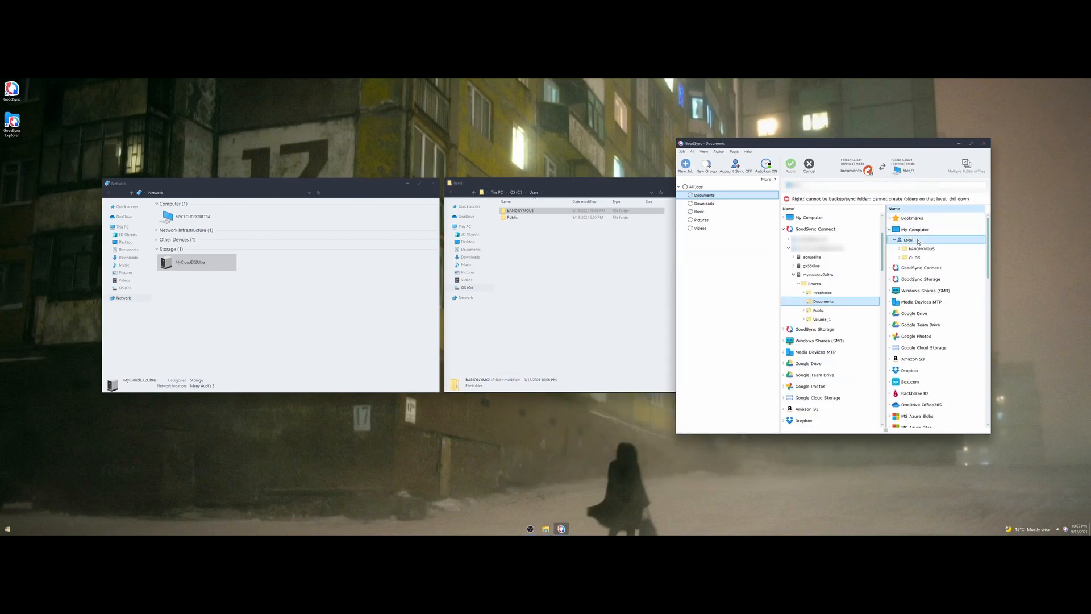
{"action": "left_click", "coordinate": [922, 250]}
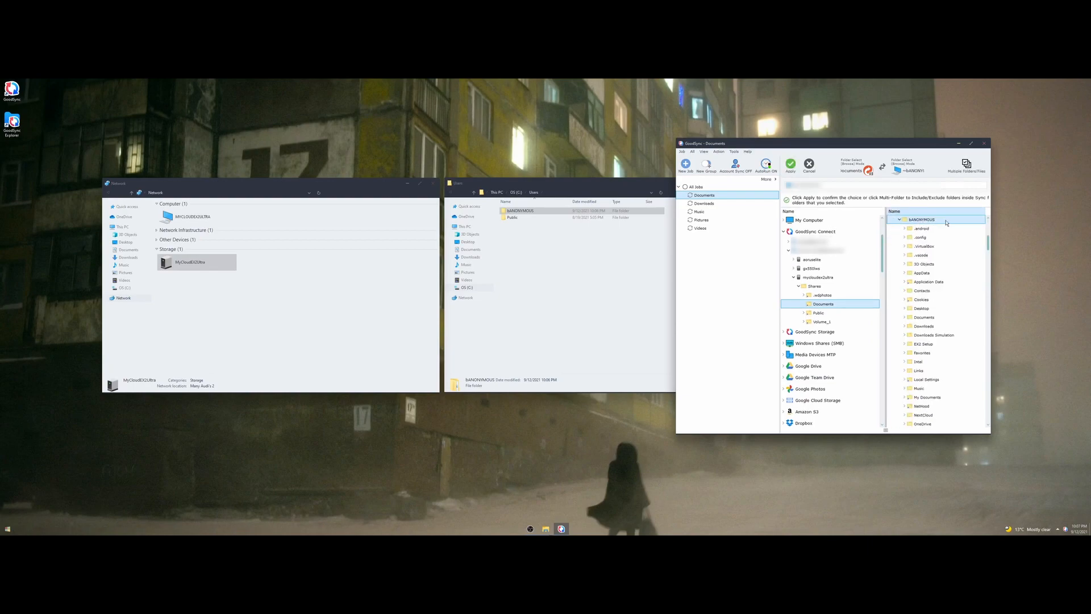
Set the user profile's Documents subfolder as the job's right side and compare it with Explorer's Documents library.
{"action": "left_click", "coordinate": [928, 318]}
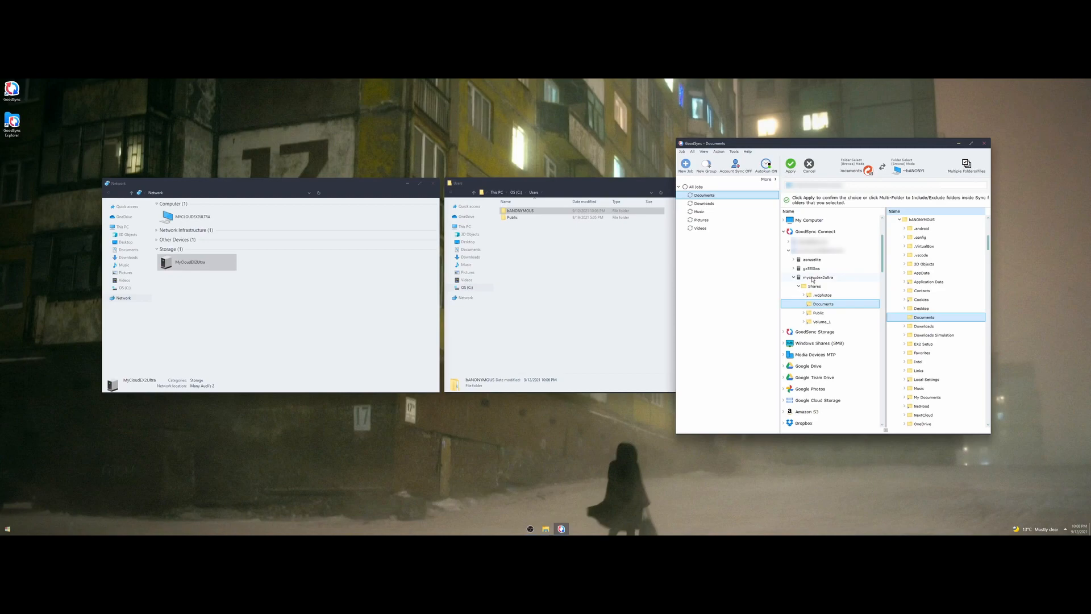
{"action": "left_click", "coordinate": [465, 226]}
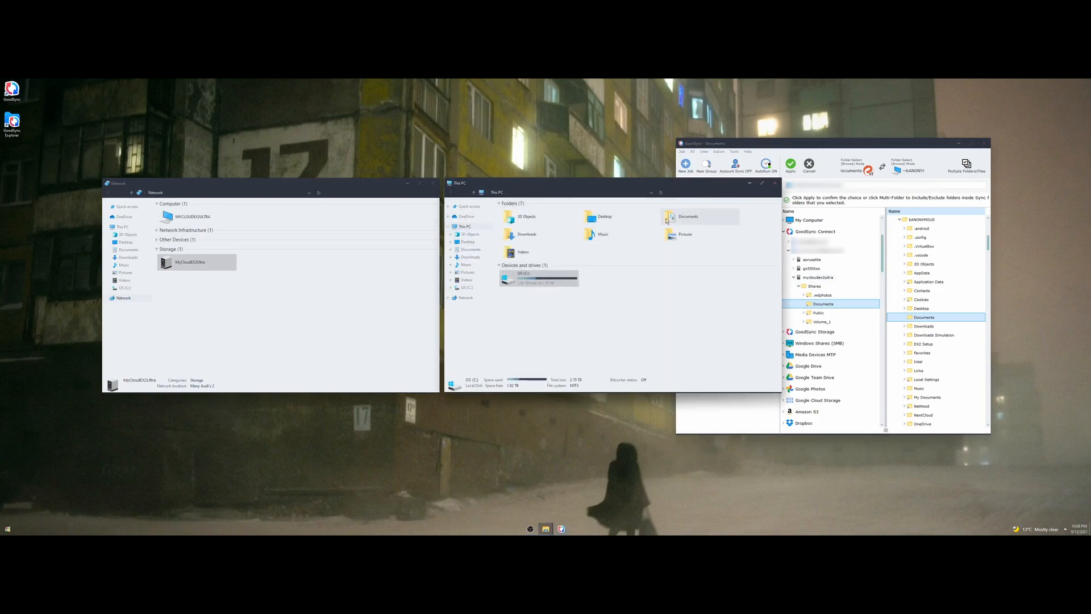
{"action": "left_click", "coordinate": [673, 219]}
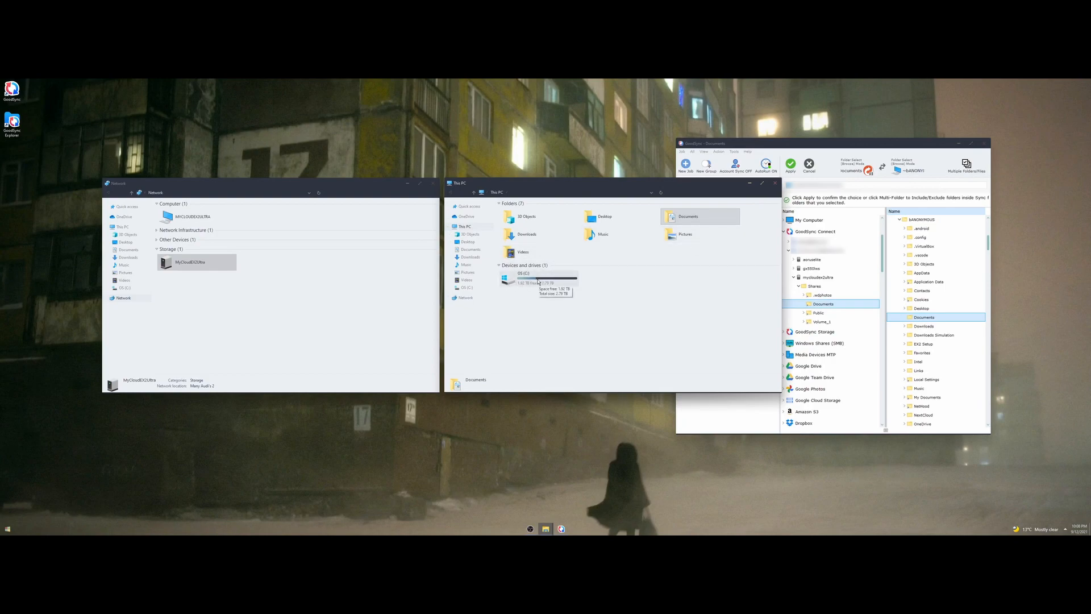
{"action": "left_click", "coordinate": [826, 305]}
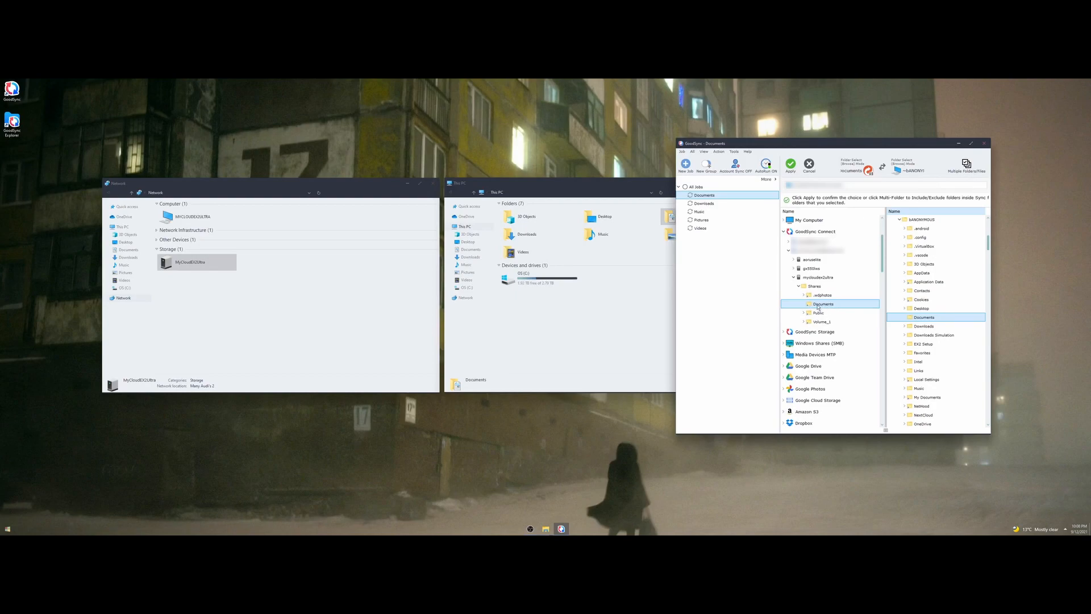
{"action": "left_click", "coordinate": [471, 249]}
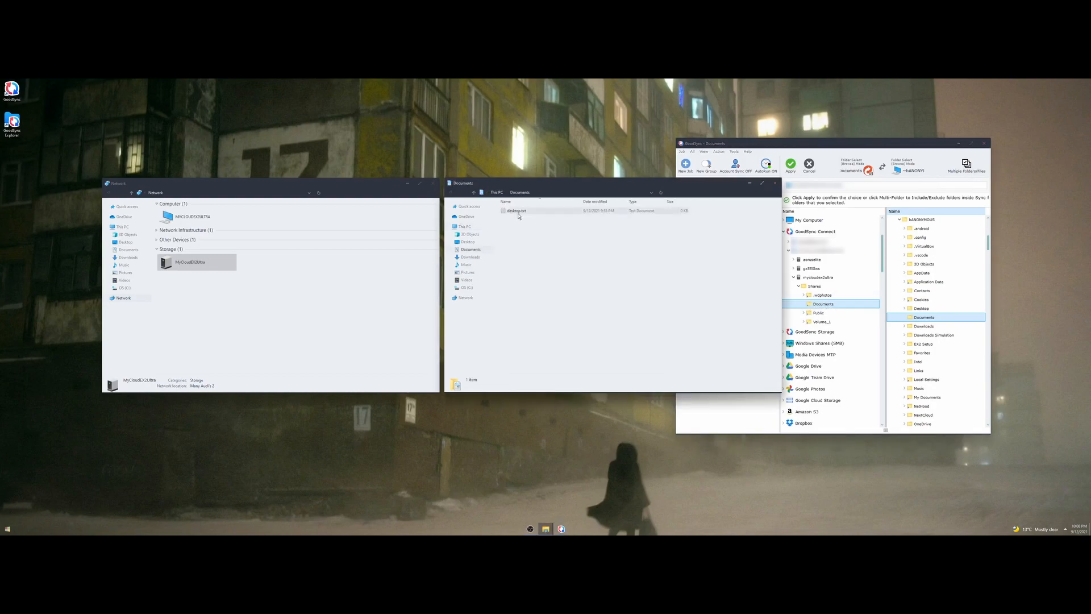
{"action": "left_click", "coordinate": [928, 145]}
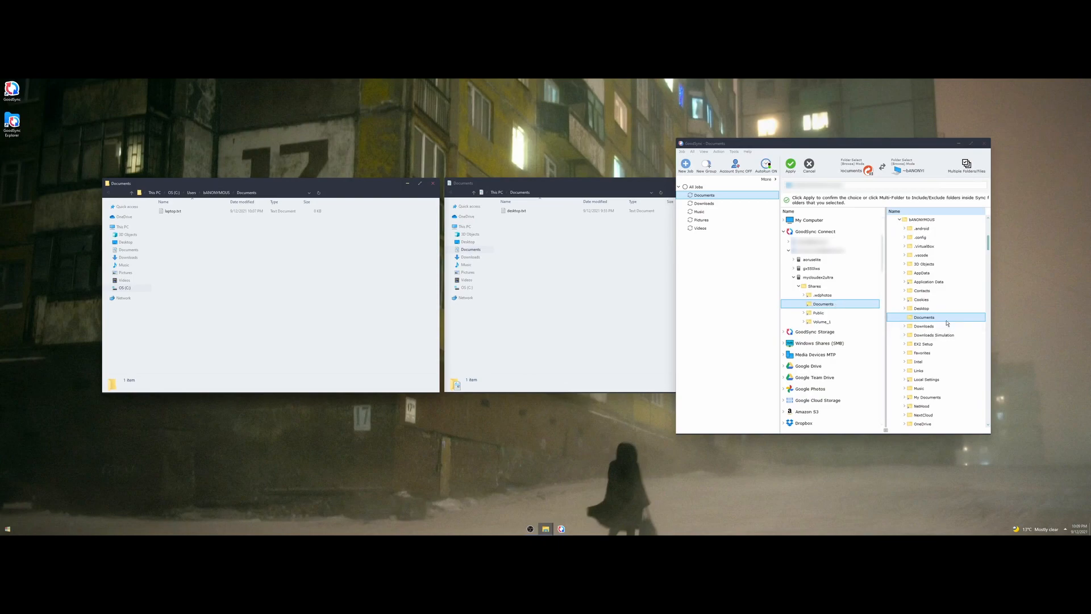
Apply the folder pair, then analyze and sync the Documents job.
{"action": "left_click", "coordinate": [790, 168]}
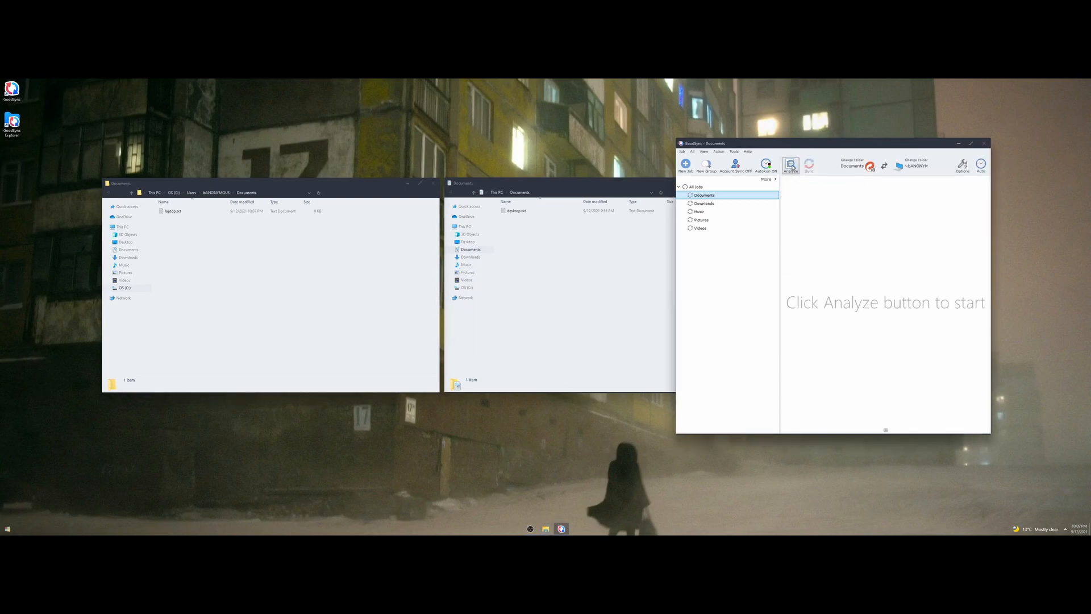
{"action": "left_click", "coordinate": [792, 165]}
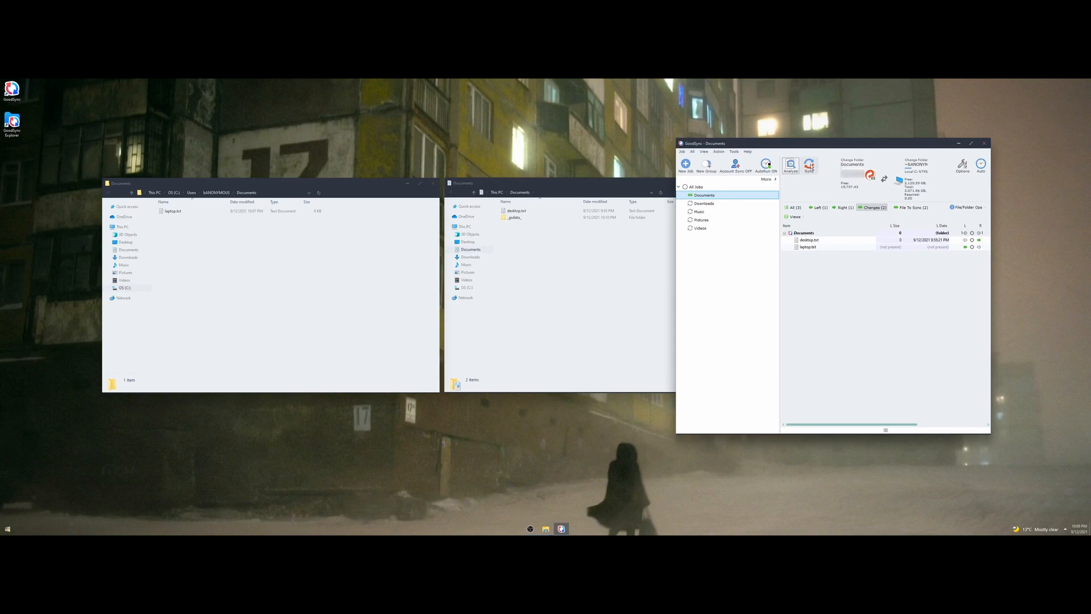
{"action": "left_click", "coordinate": [810, 166]}
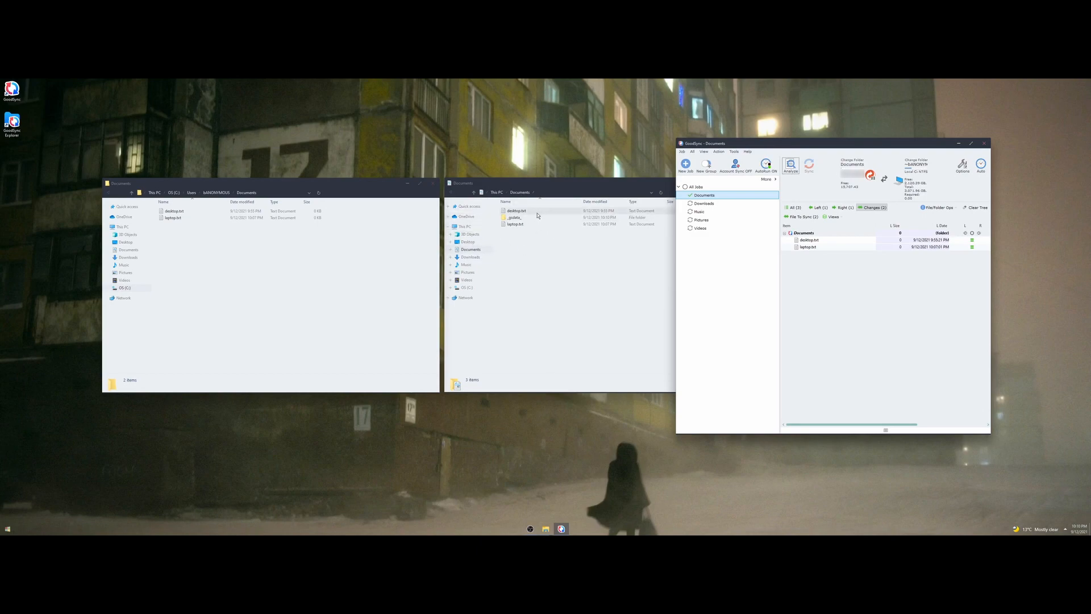
Check that laptop.txt now appears in both the NAS and local Documents folders.
{"action": "left_click", "coordinate": [516, 212]}
{"action": "left_click", "coordinate": [516, 223]}
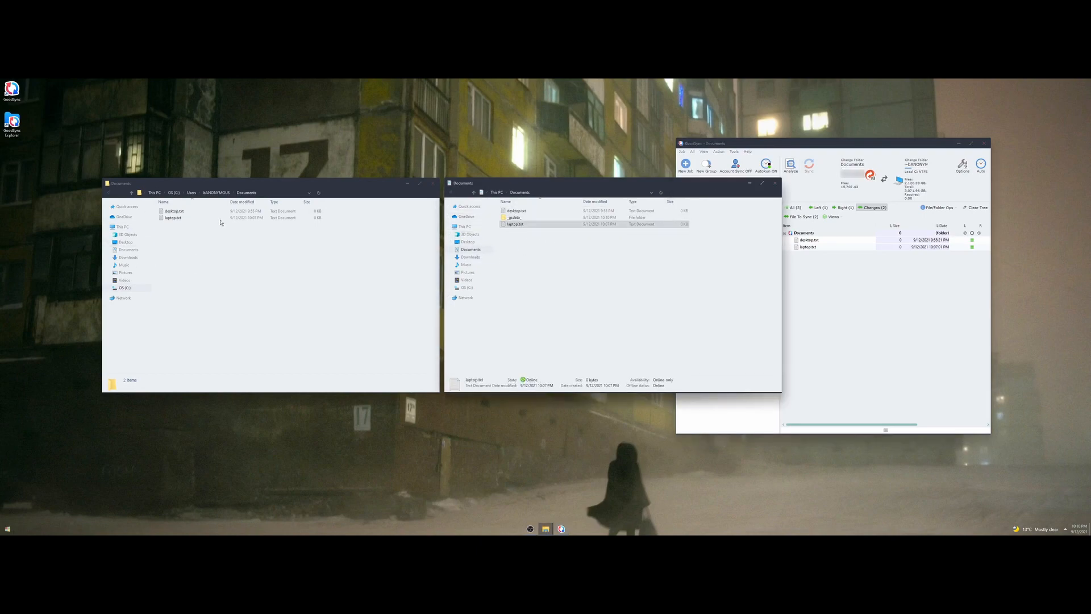
{"action": "left_click", "coordinate": [176, 218]}
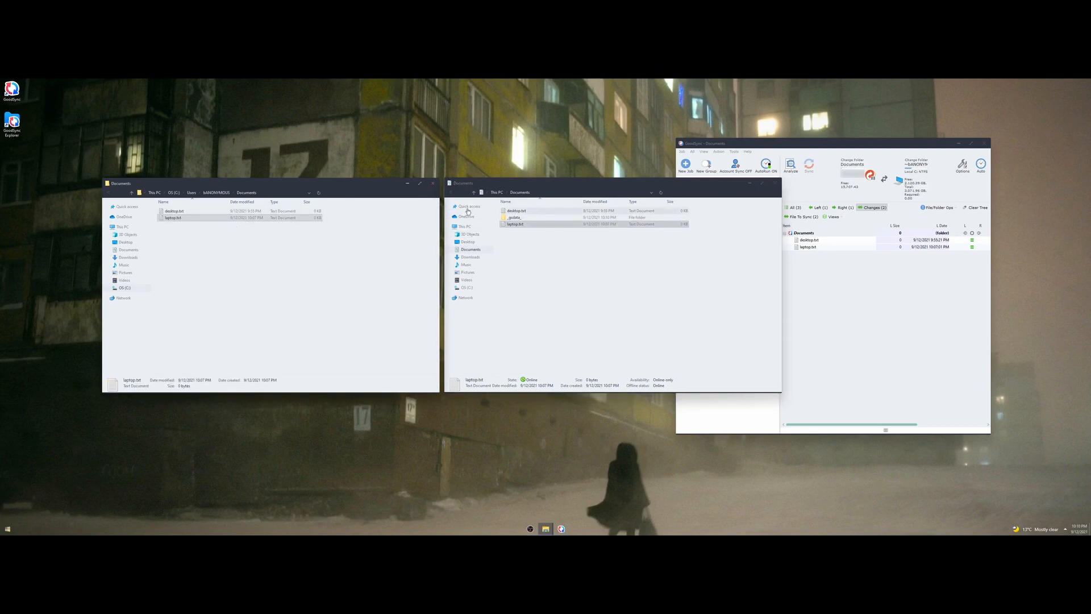
{"action": "left_click", "coordinate": [864, 145]}
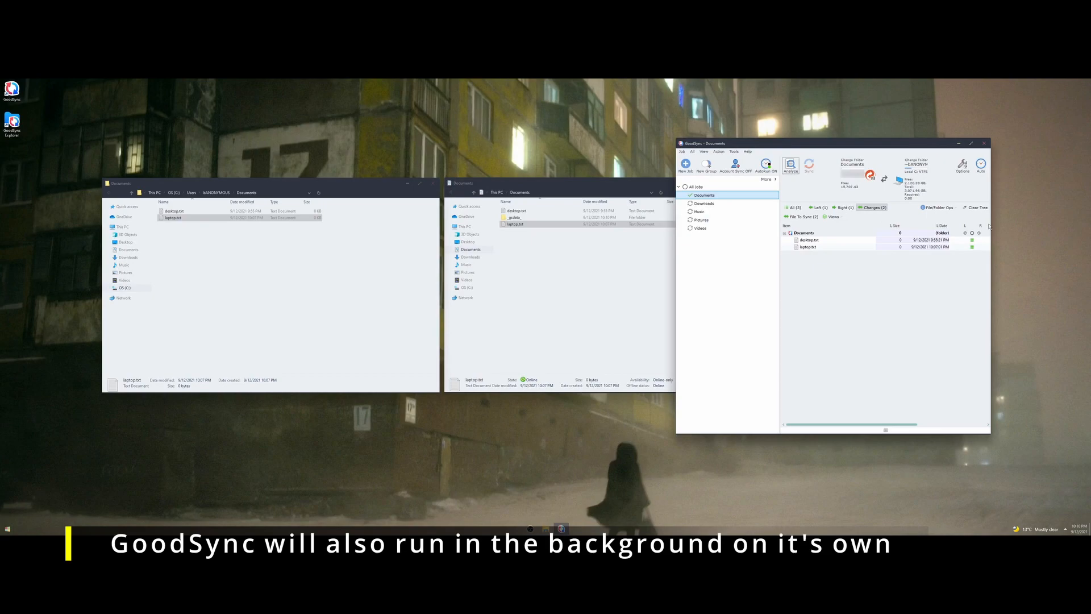
Turn AutoRun on for the Documents job and move the GoodSync window further right.
{"action": "left_click", "coordinate": [765, 165]}
{"action": "left_click", "coordinate": [540, 183]}
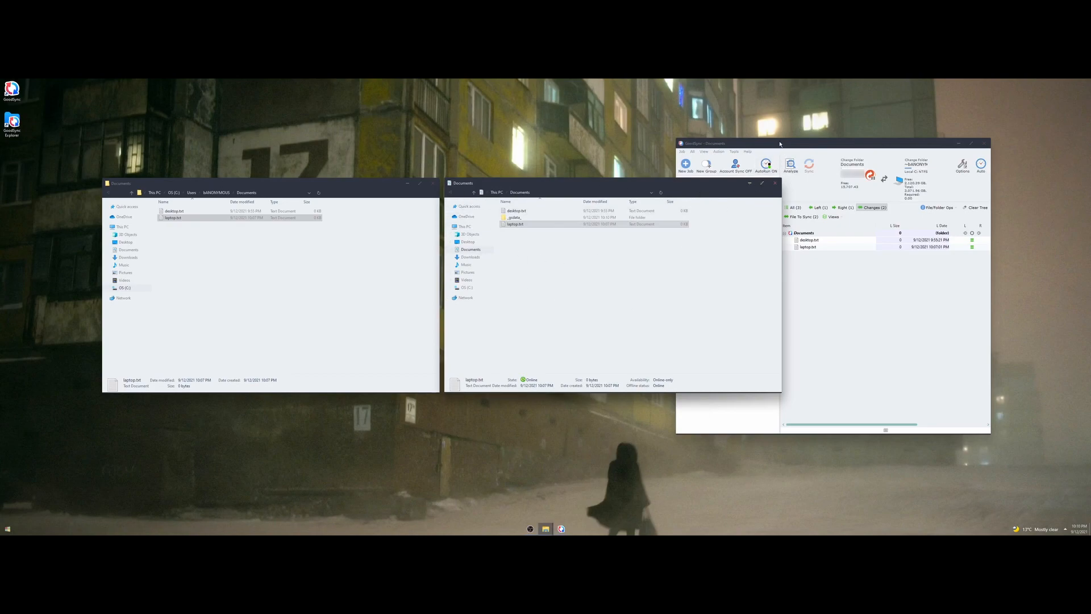
{"action": "left_click", "coordinate": [782, 145]}
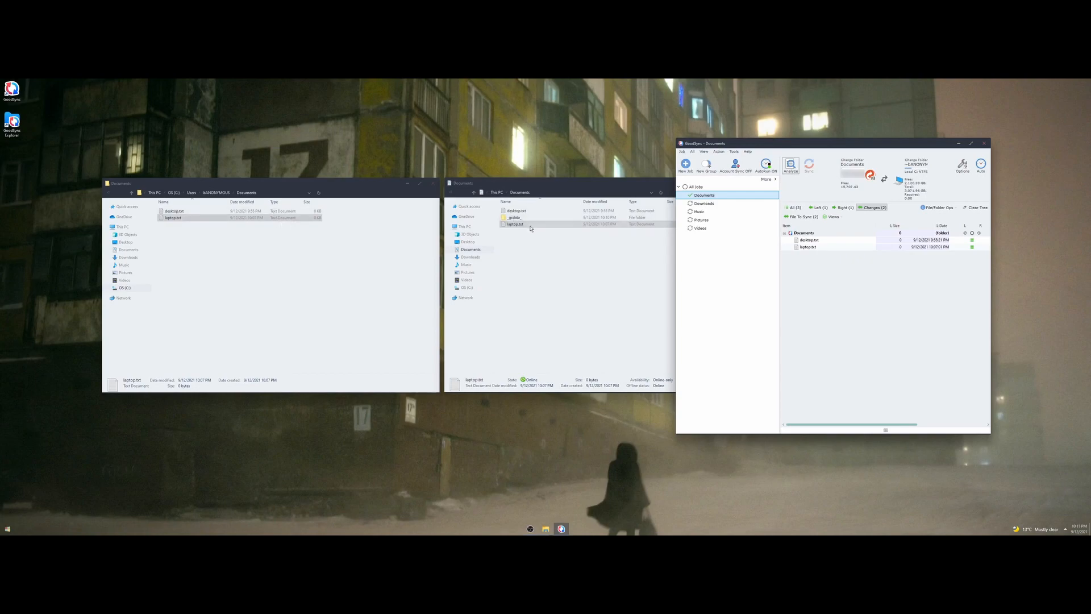
{"action": "left_click_drag", "start_coordinate": [828, 147], "coordinate": [894, 139]}
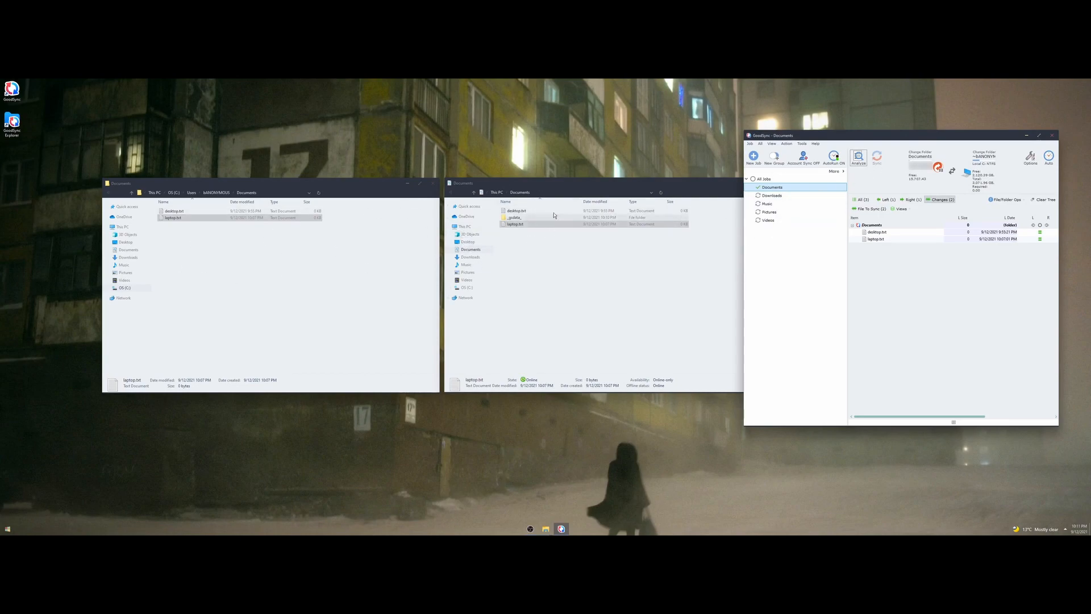
{"action": "left_click", "coordinate": [288, 209]}
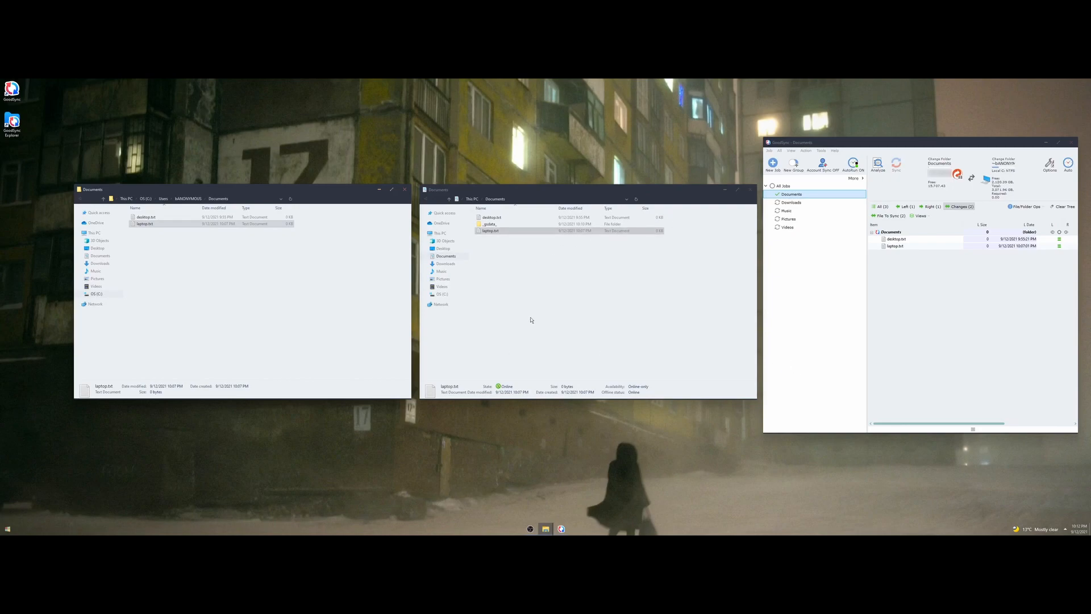
Compare desktop.txt and laptop.txt in the local and NAS Documents folders, then return to the My Cloud dashboard.
{"action": "left_click_drag", "start_coordinate": [322, 188], "coordinate": [325, 190]}
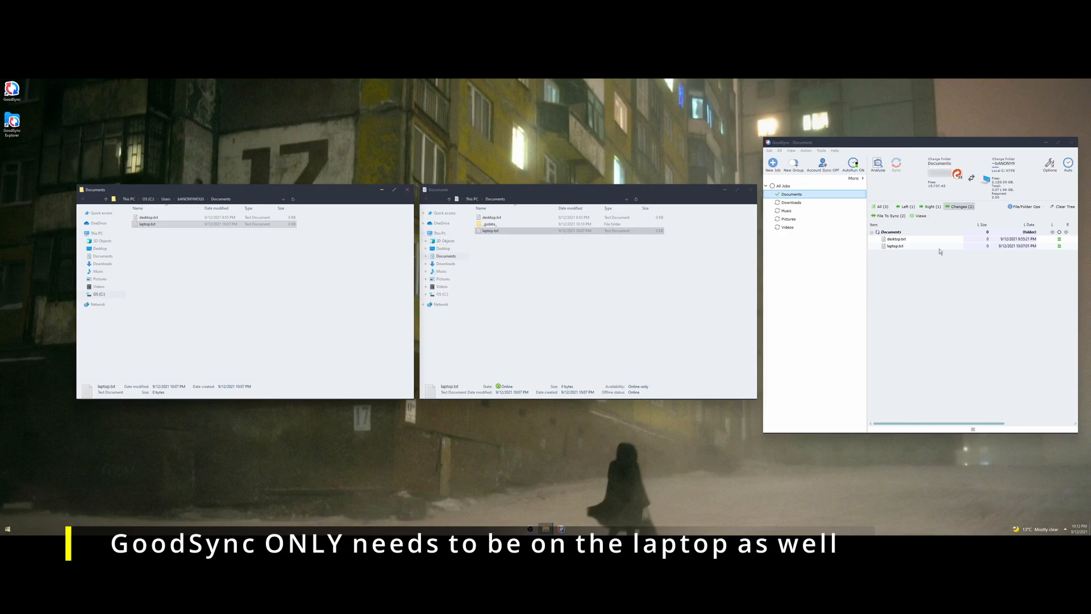
{"action": "left_click", "coordinate": [921, 246]}
{"action": "left_click", "coordinate": [148, 225]}
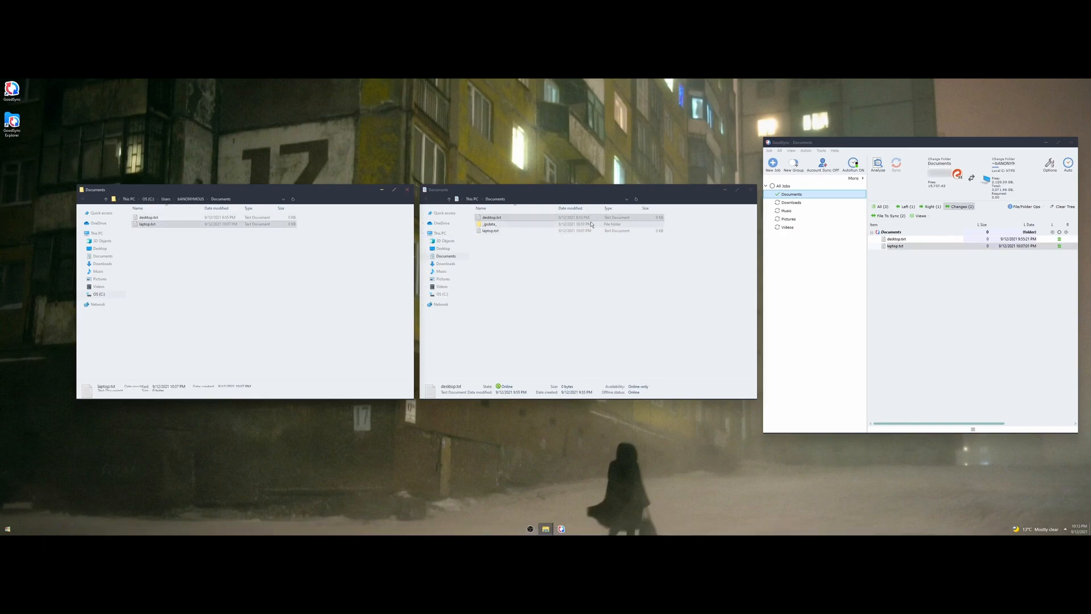
{"action": "left_click", "coordinate": [487, 232]}
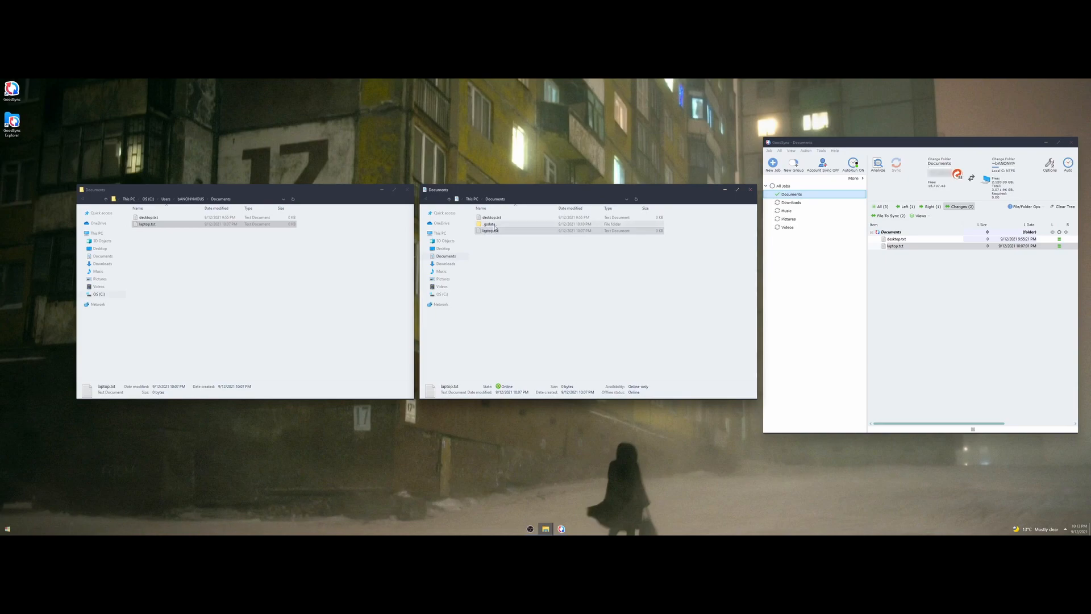
{"action": "left_click", "coordinate": [491, 218]}
{"action": "left_click", "coordinate": [193, 218]}
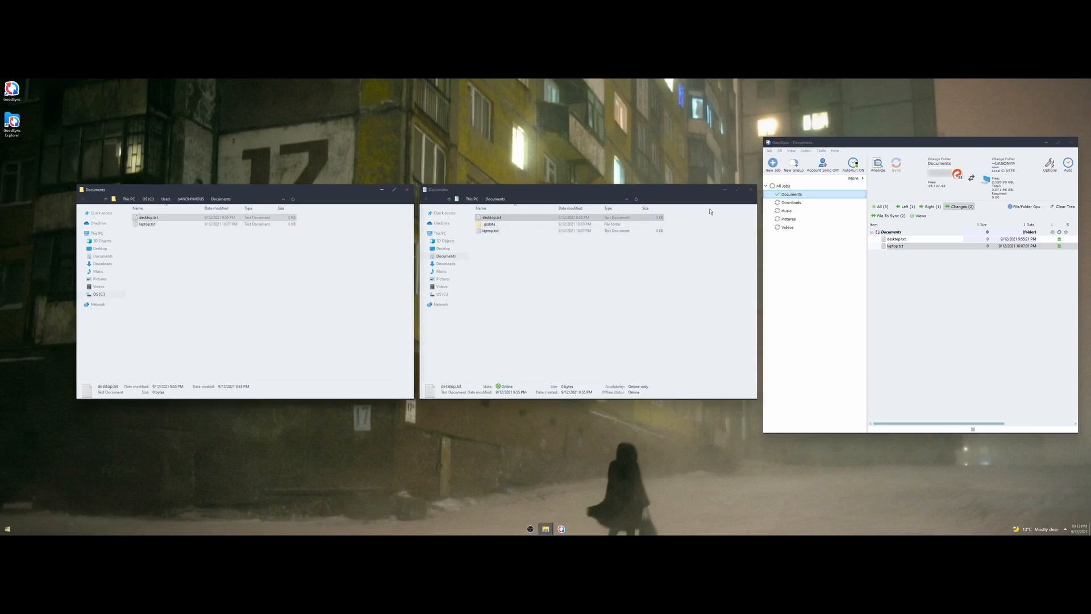
{"action": "left_click", "coordinate": [654, 190]}
{"action": "left_click", "coordinate": [892, 146]}
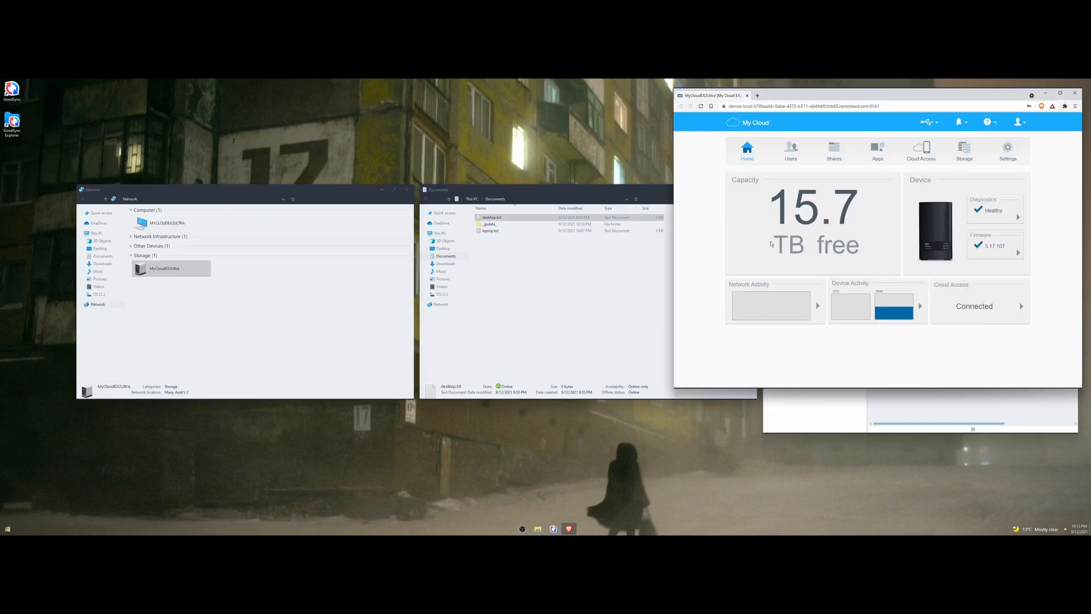
{"action": "left_click", "coordinate": [921, 149]}
Highlight the 15.7 TB free figure, then move the My Cloud dashboard aside and close it.
{"action": "left_click_drag", "start_coordinate": [769, 196], "coordinate": [870, 250]}
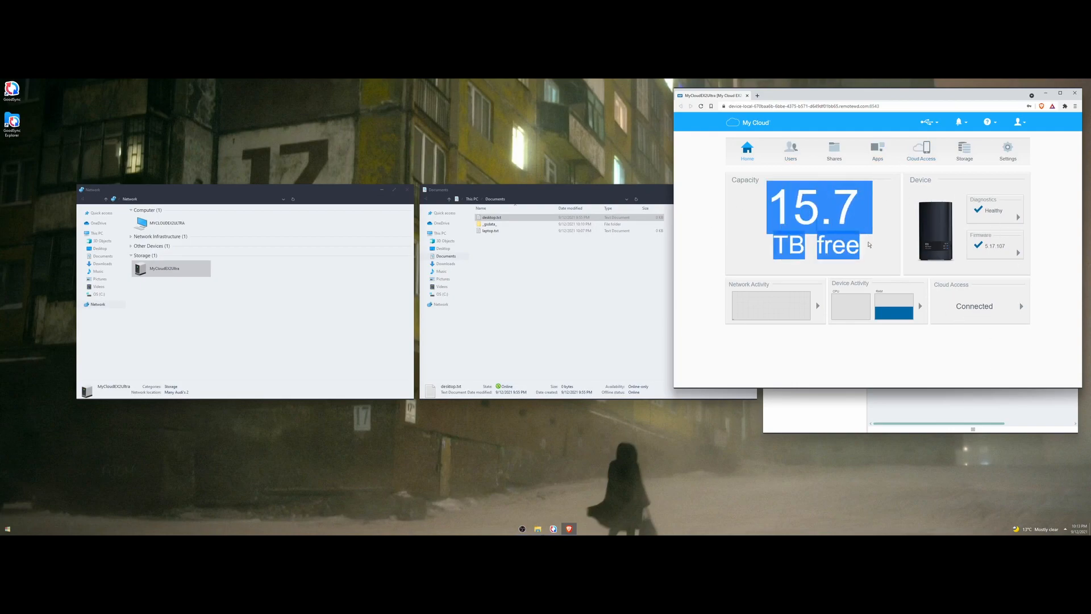
{"action": "left_click", "coordinate": [869, 247]}
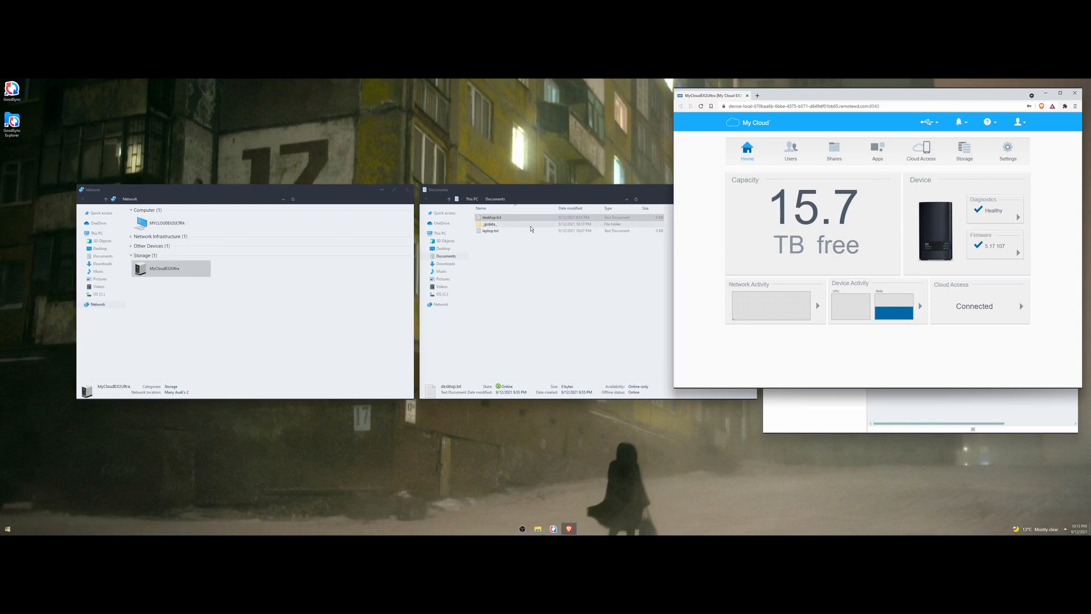
{"action": "left_click_drag", "start_coordinate": [803, 95], "coordinate": [267, 309]}
{"action": "left_click", "coordinate": [539, 307]}
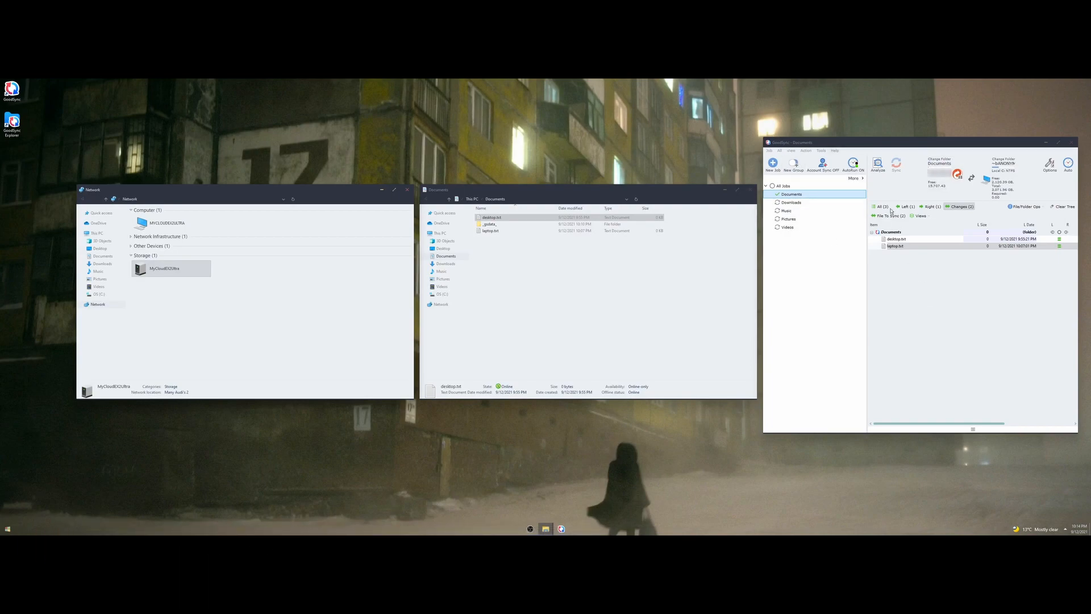
Bring the GoodSync sync job forward and close GoodSync.
{"action": "left_click", "coordinate": [932, 268]}
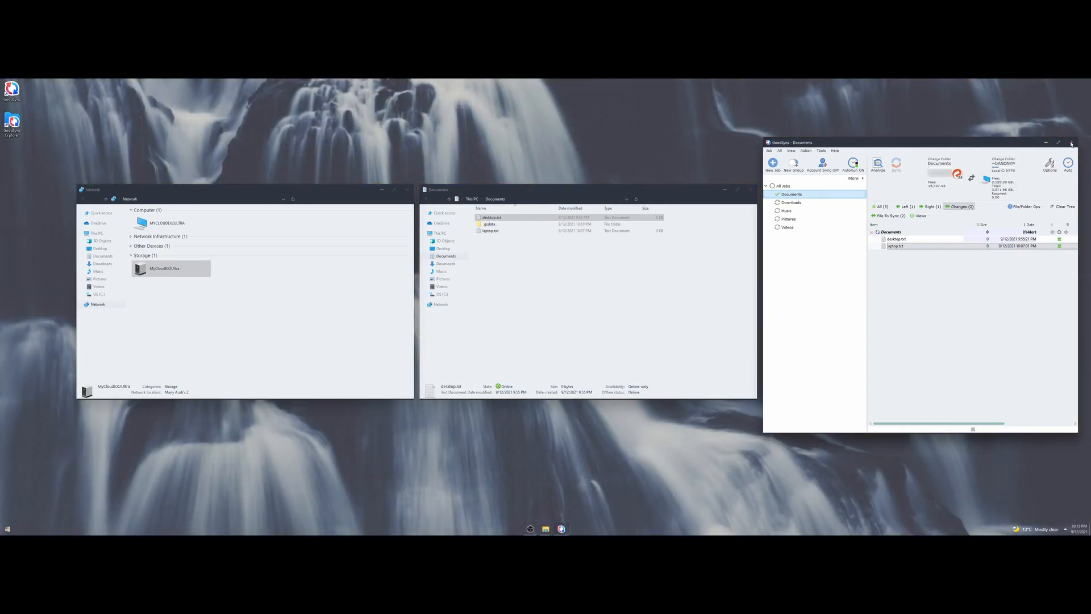
{"action": "left_click", "coordinate": [1071, 144]}
Point the Documents folder location back to the local C:\Users profile folder and confirm moving its files.
{"action": "left_click", "coordinate": [748, 190]}
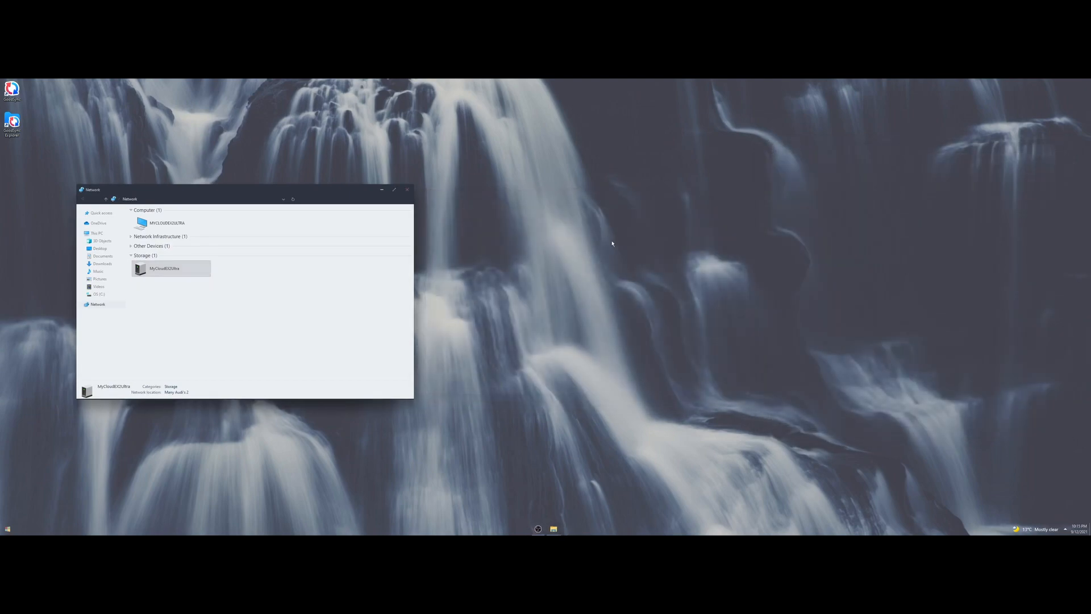
{"action": "left_click", "coordinate": [407, 189]}
{"action": "right_click", "coordinate": [329, 226]}
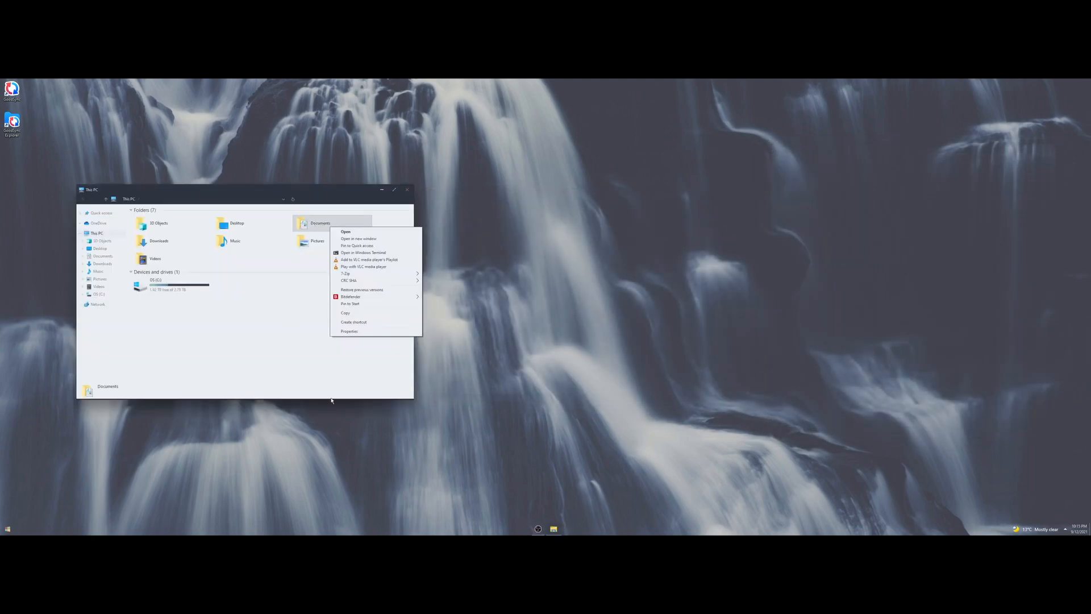
{"action": "left_click", "coordinate": [359, 335]}
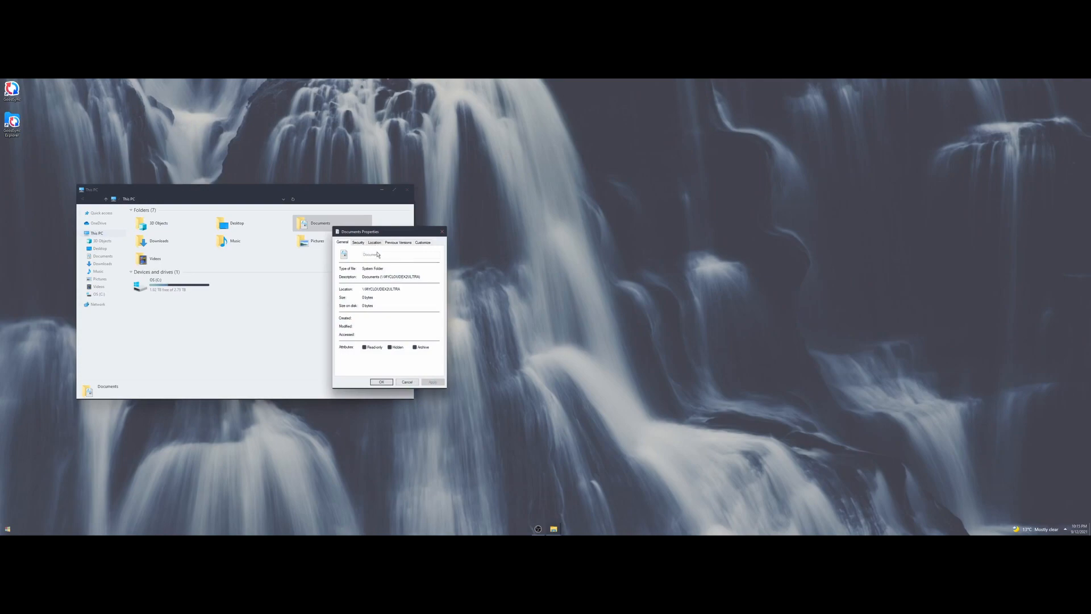
{"action": "left_click", "coordinate": [375, 243]}
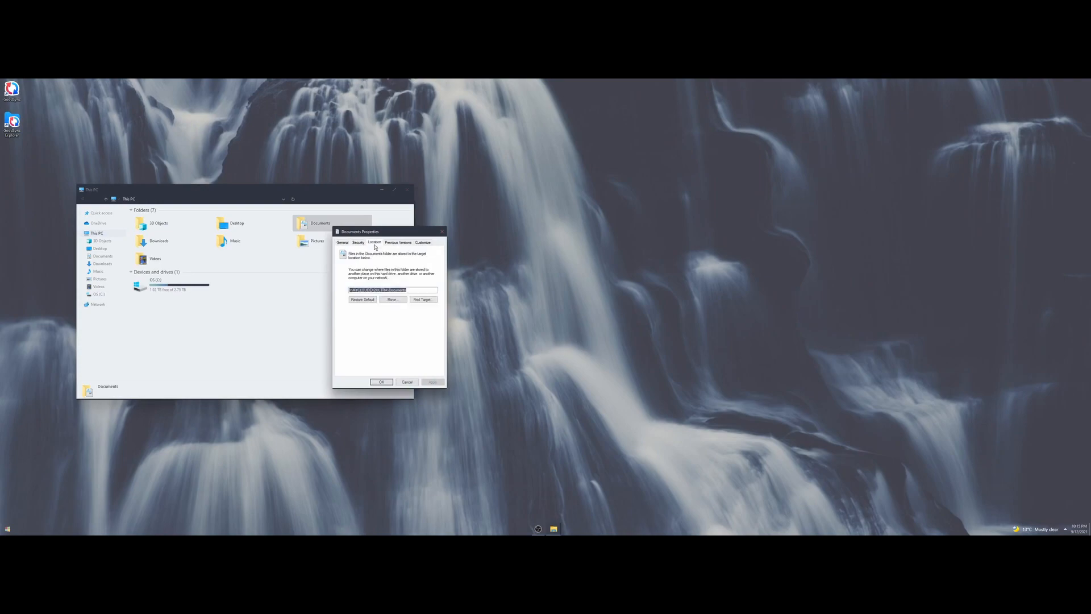
{"action": "left_click_drag", "start_coordinate": [389, 290], "coordinate": [360, 290]}
{"action": "key", "text": "ctrl+a"}
{"action": "type", "text": "C:\\Users\\bANONYMOUS\\Documents"}
{"action": "left_click", "coordinate": [434, 381]}
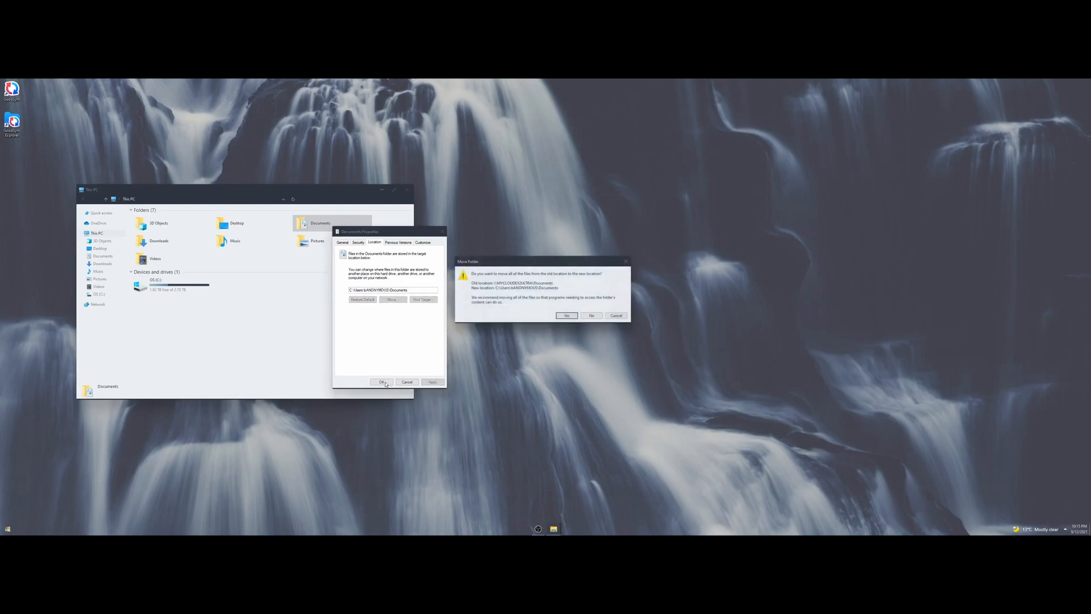
{"action": "left_click", "coordinate": [566, 316]}
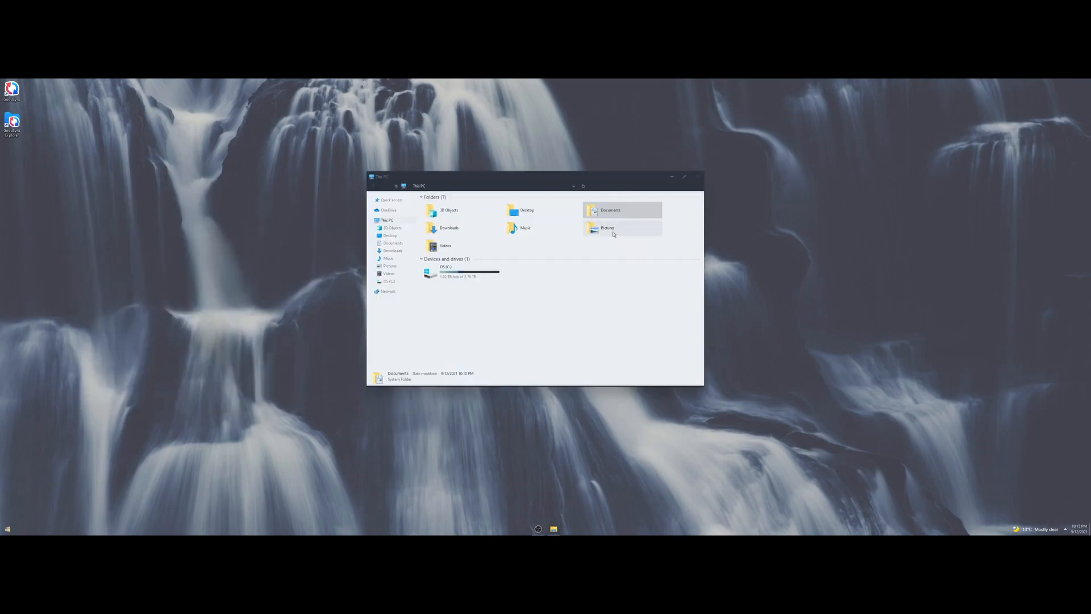
{"action": "left_click", "coordinate": [698, 177]}
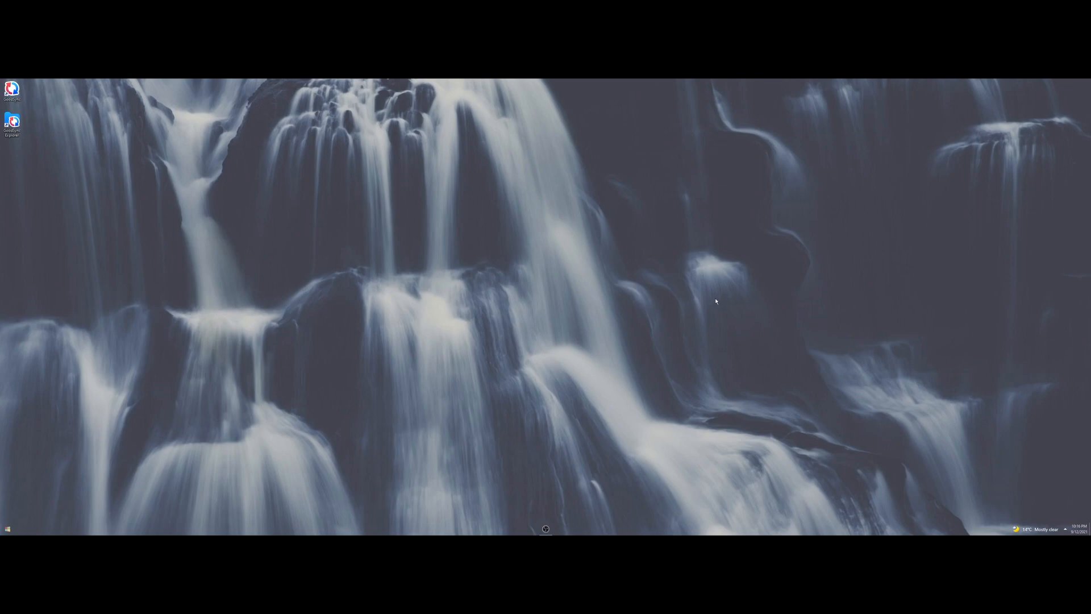
Close the remaining This PC Explorer window.
{"action": "left_click", "coordinate": [545, 529]}
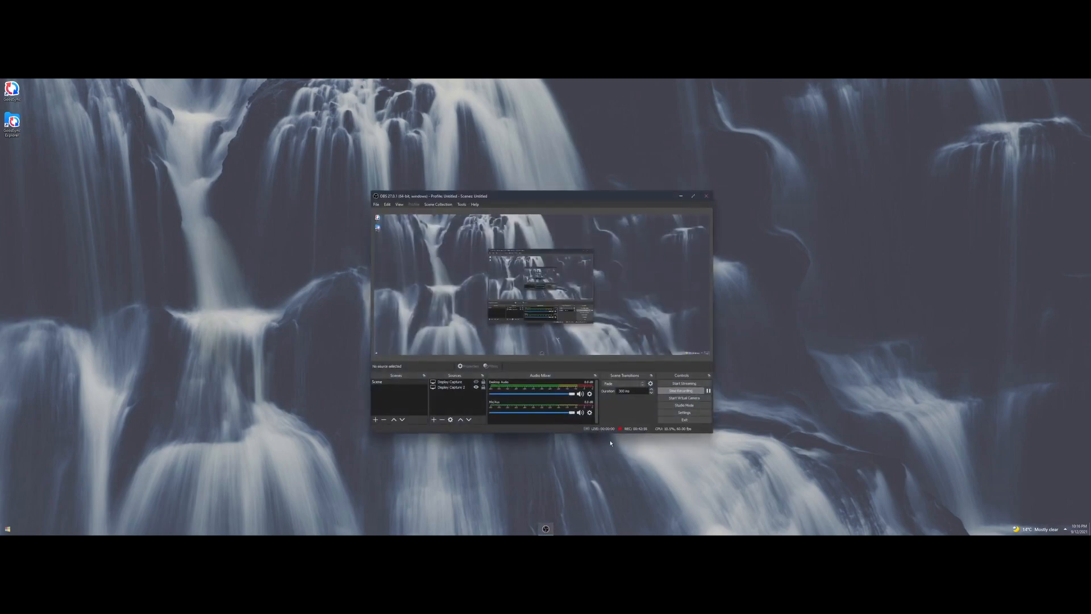